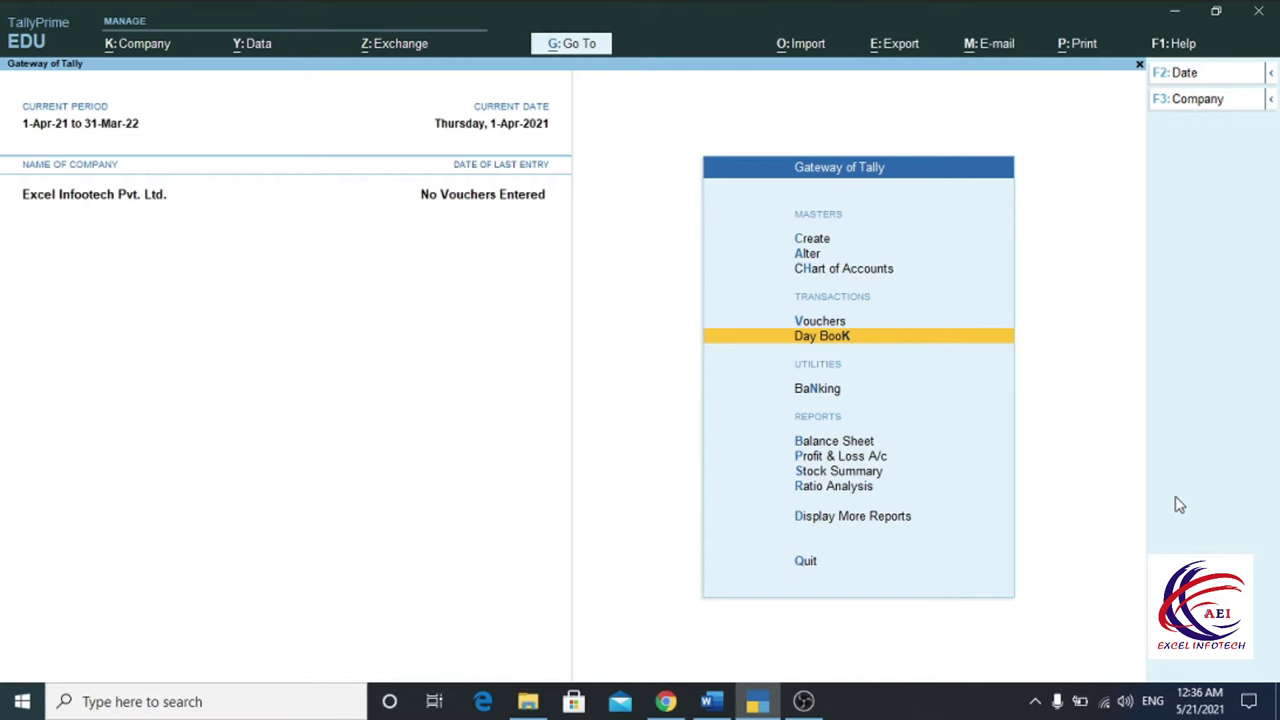
# Step: Bring up the Tally Prime Q.docx question sheet in Word from the taskbar
pyautogui.click(711, 701)
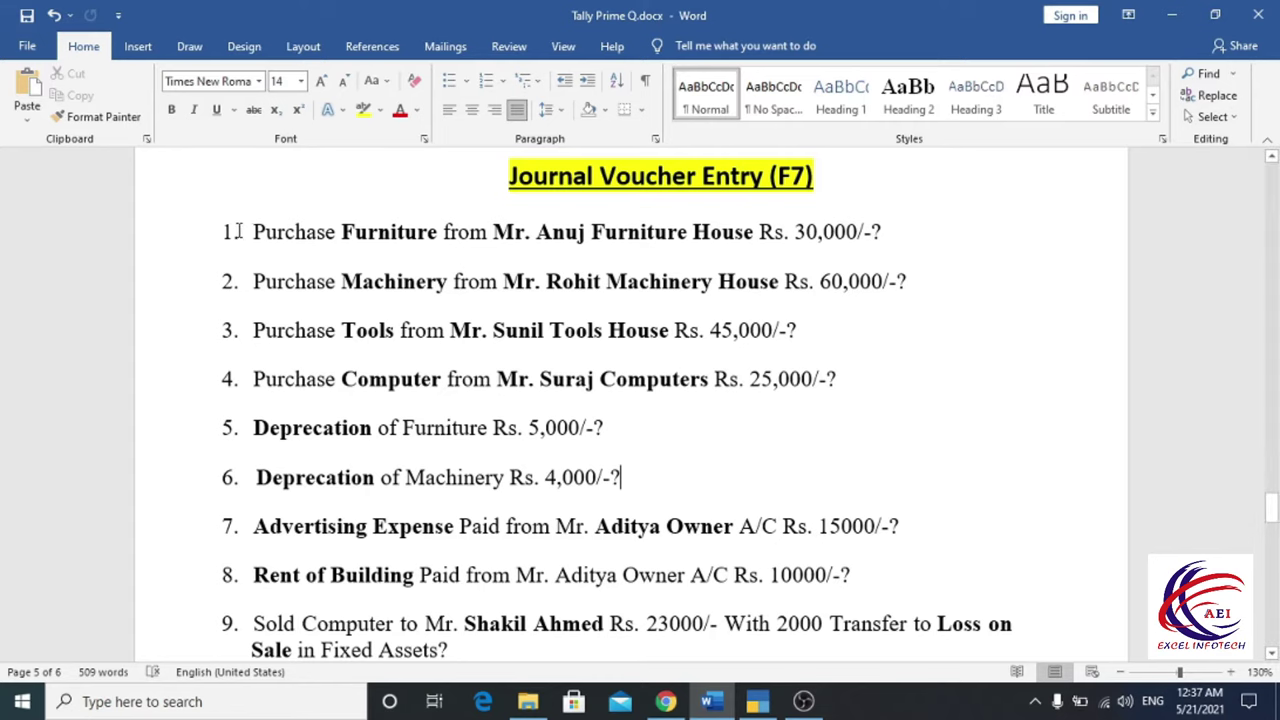
# Step: Read question 1: Rs. 30,000 of Furniture bought from the furniture supplier, then return to TallyPrime
pyautogui.moveTo(236, 232); pyautogui.dragTo(878, 240)
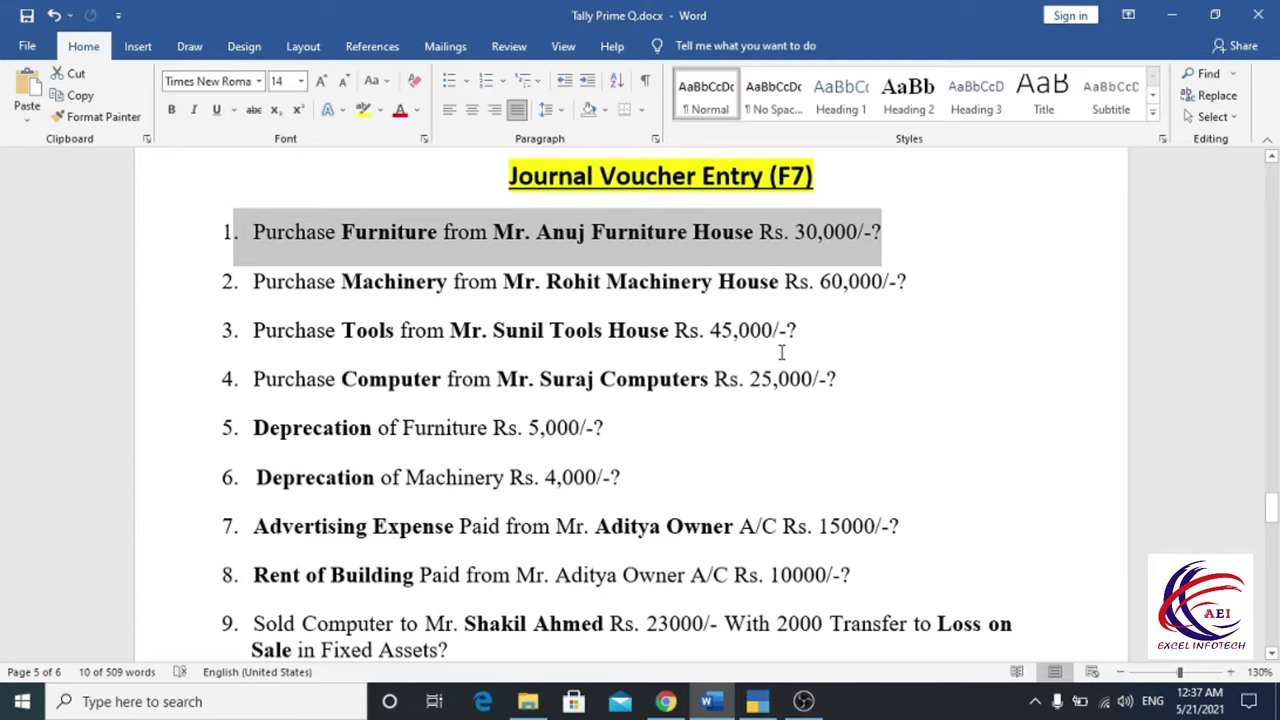
pyautogui.doubleClick(838, 232)
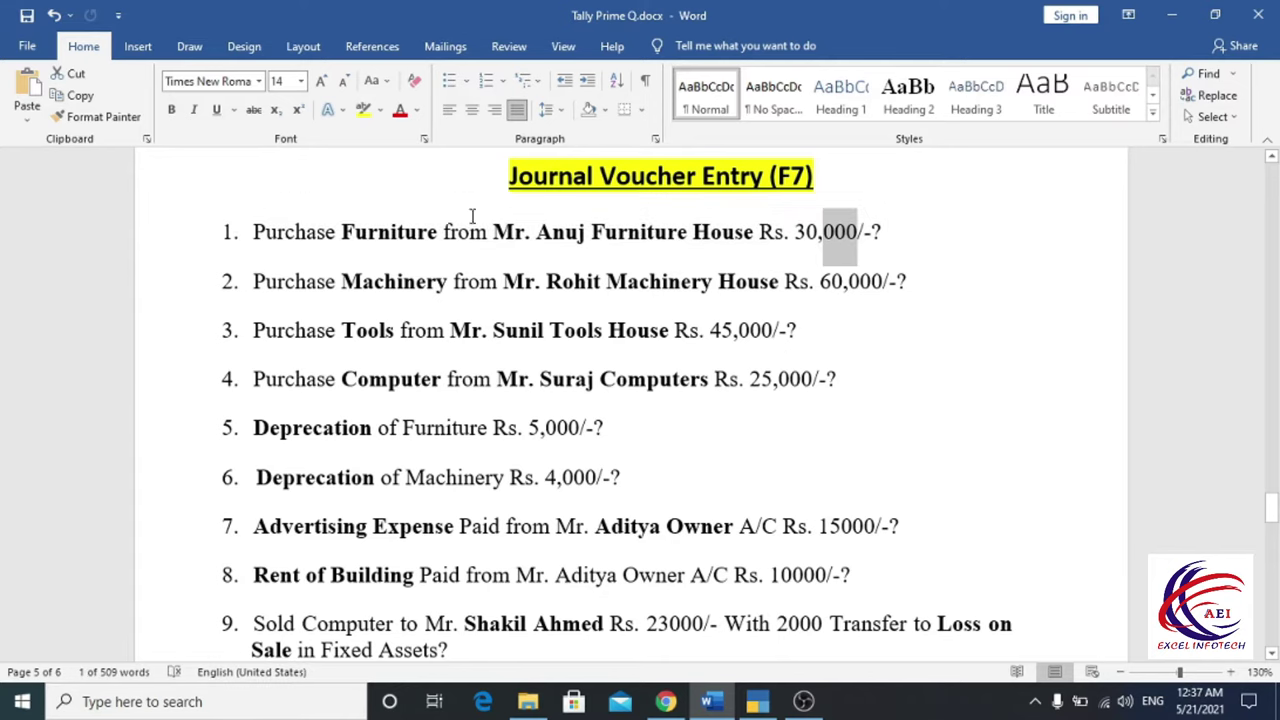
pyautogui.doubleClick(414, 232)
pyautogui.moveTo(538, 232); pyautogui.dragTo(728, 236)
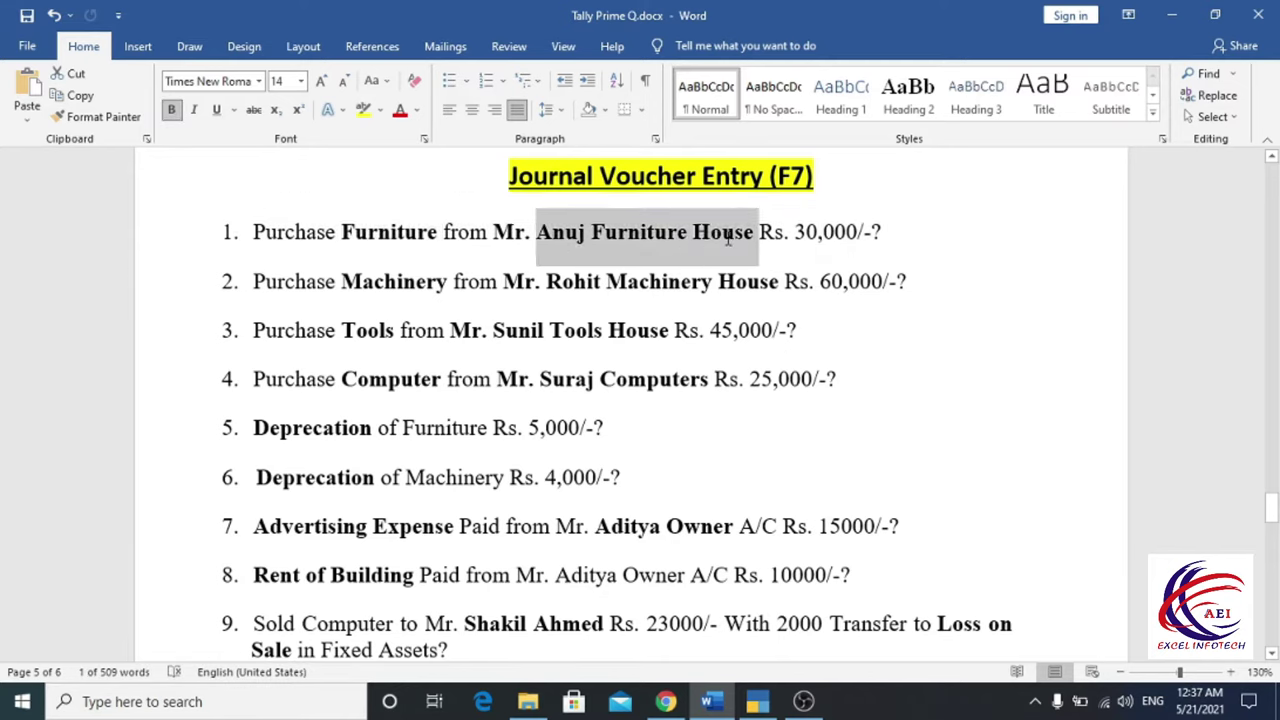
pyautogui.doubleClick(391, 235)
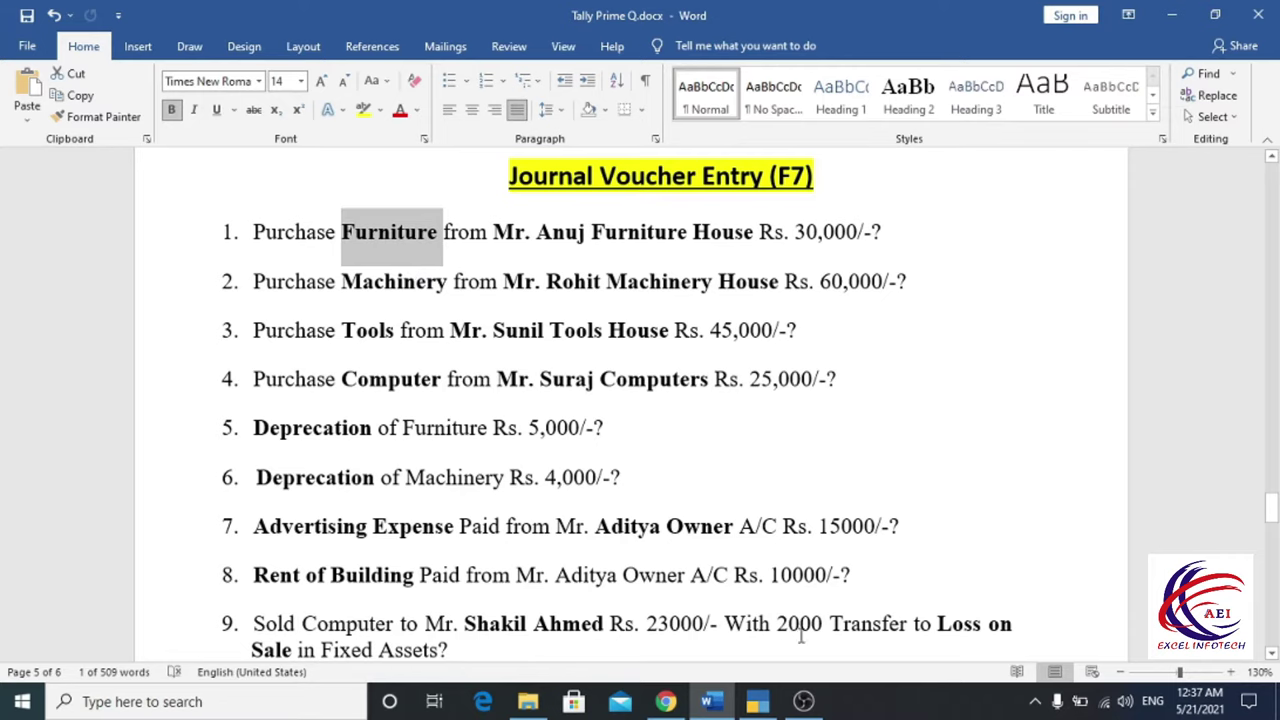
pyautogui.click(757, 703)
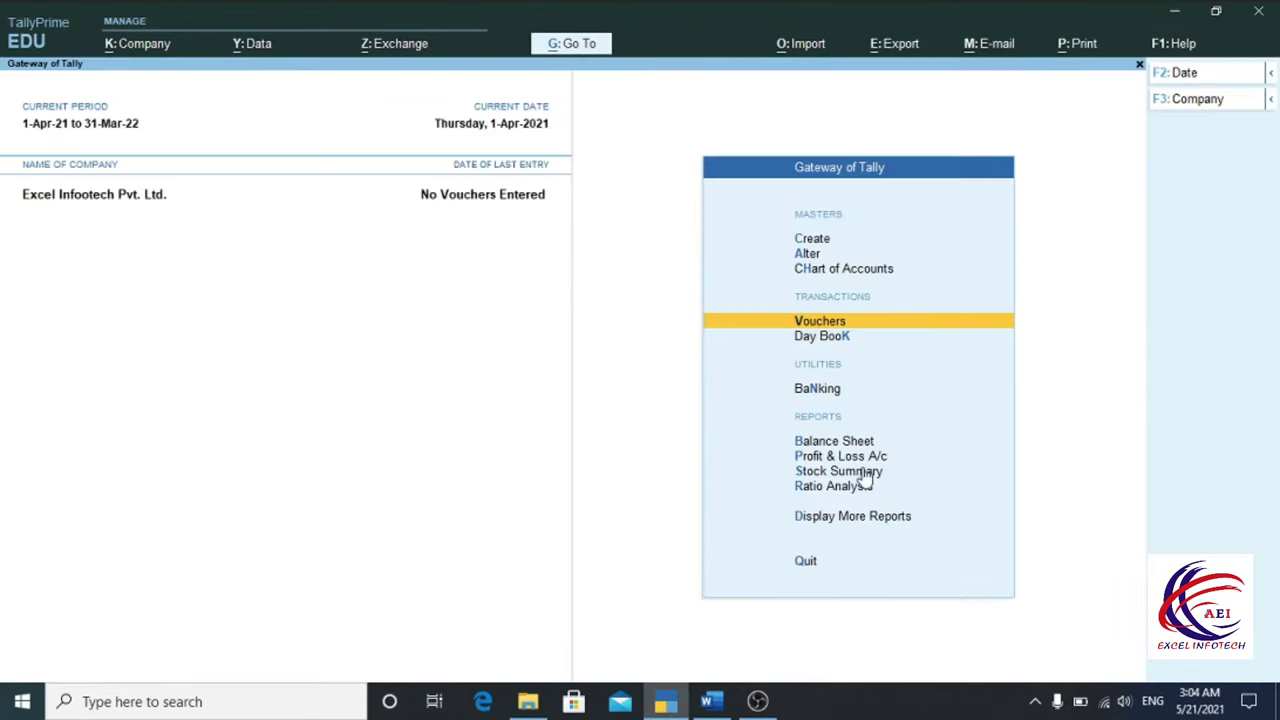
# Step: Record Journal voucher 1: Dr Furniture 30,000, Cr Anuj Furniture House on account, then exit to Gateway
pyautogui.click(813, 323)
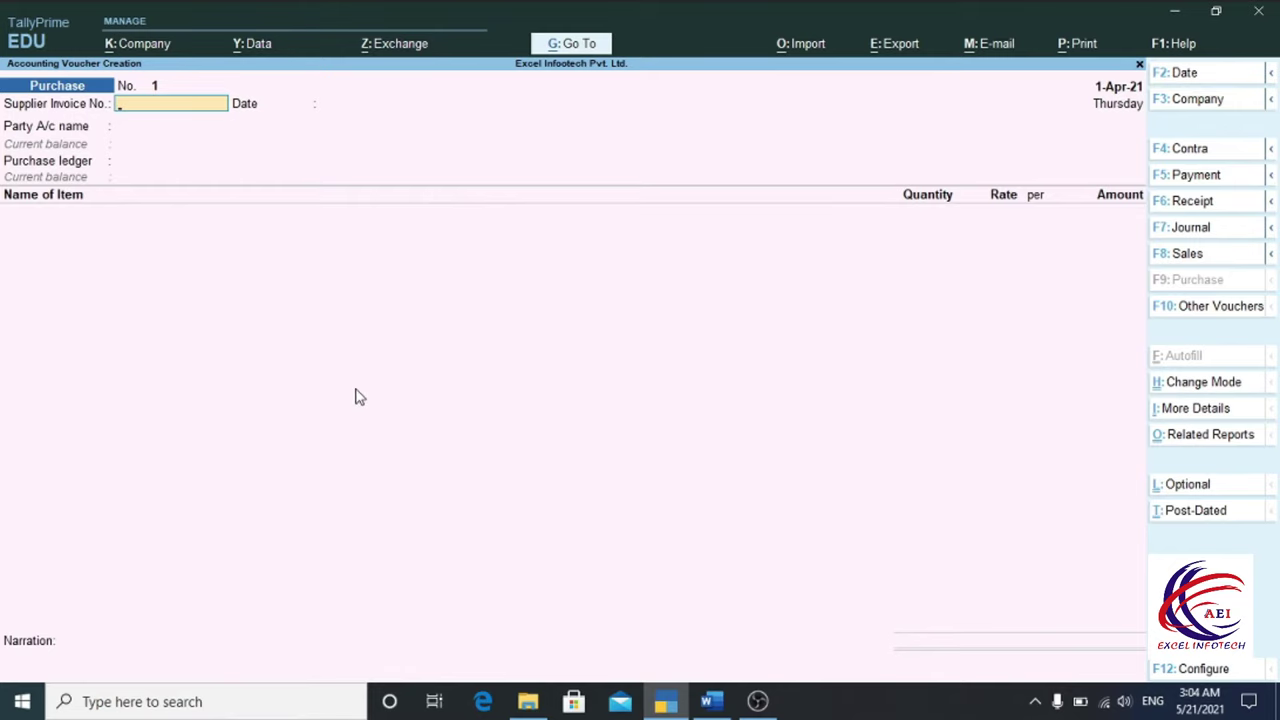
pyautogui.press('F7')
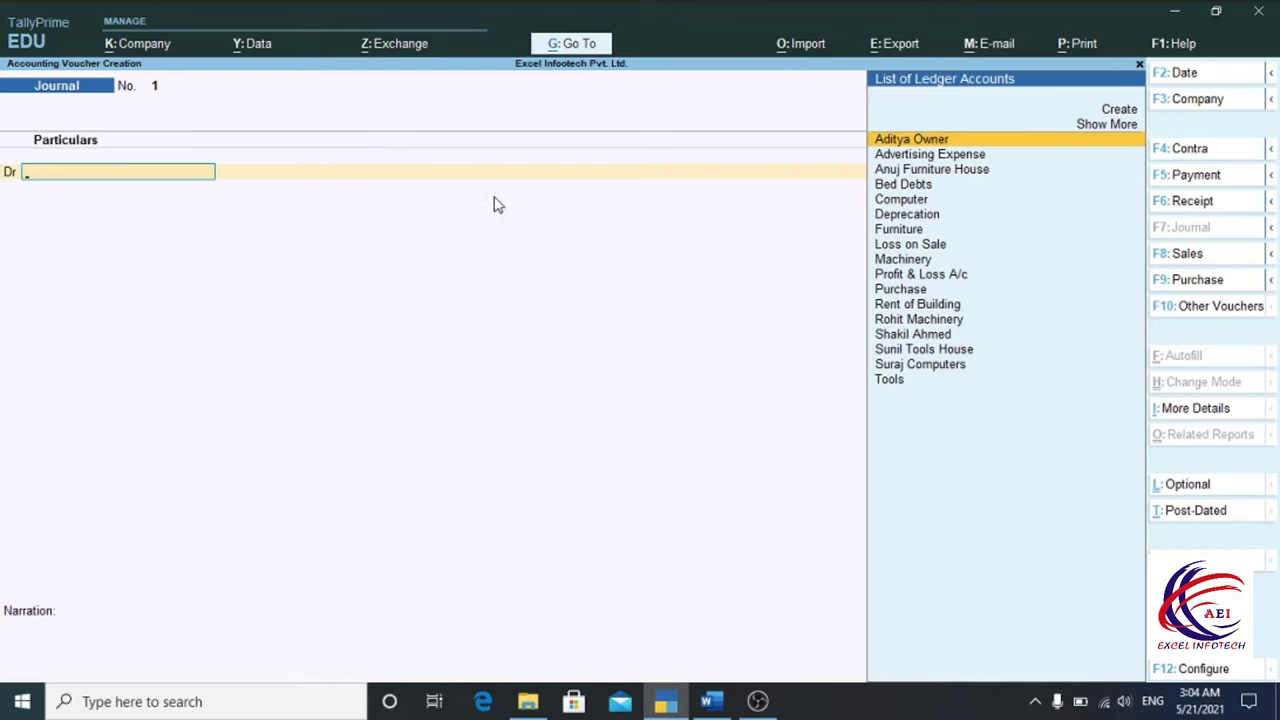
pyautogui.write('f')
pyautogui.press('Return')
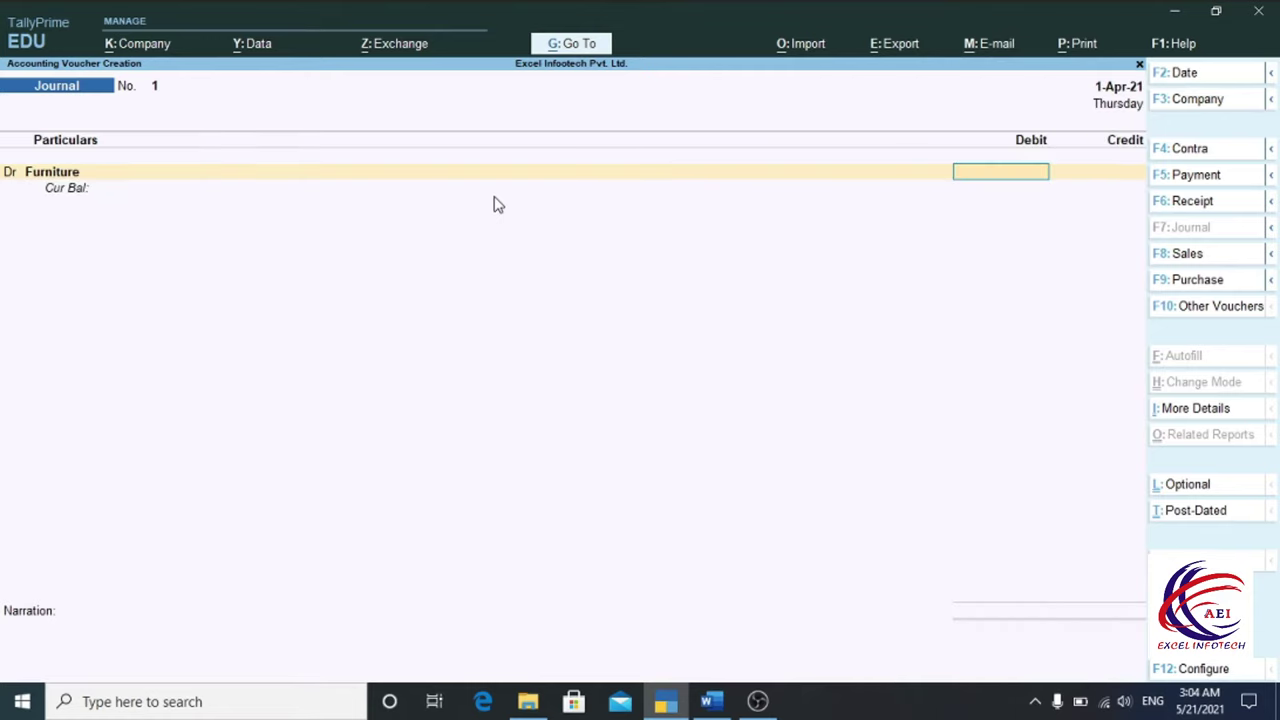
pyautogui.write('30000')
pyautogui.press('Return')
pyautogui.press('Return')
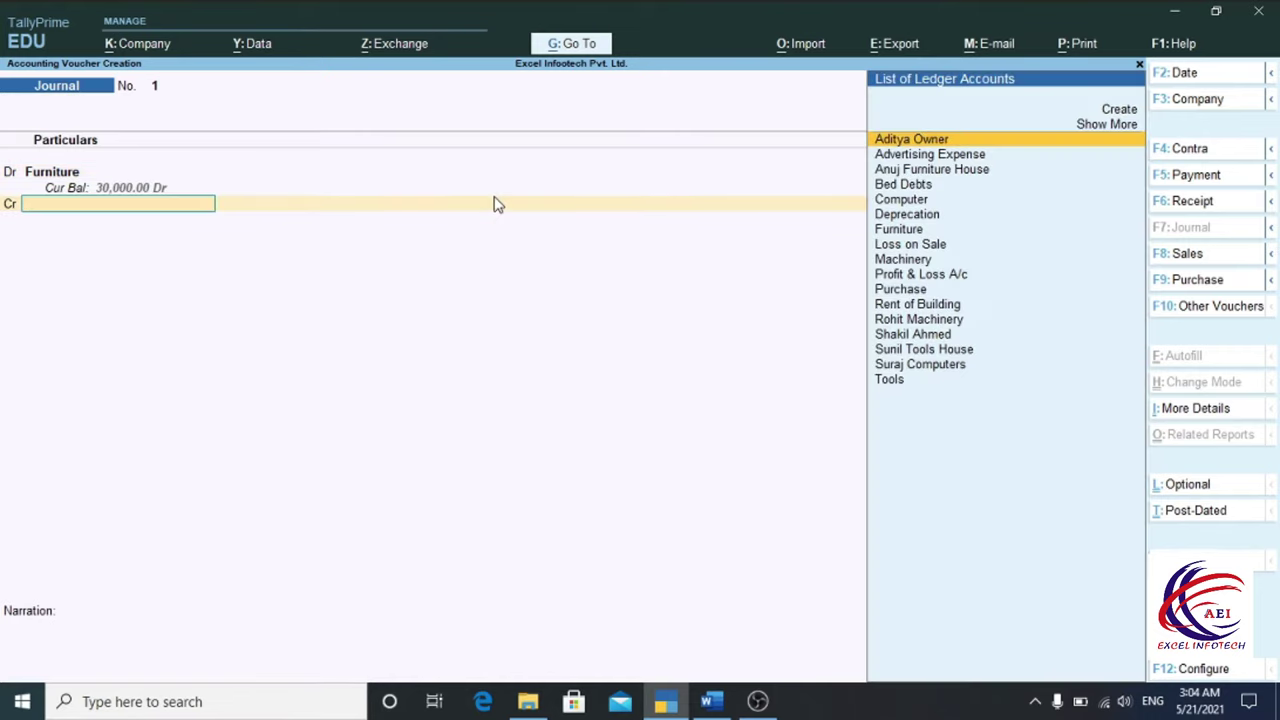
pyautogui.write('A')
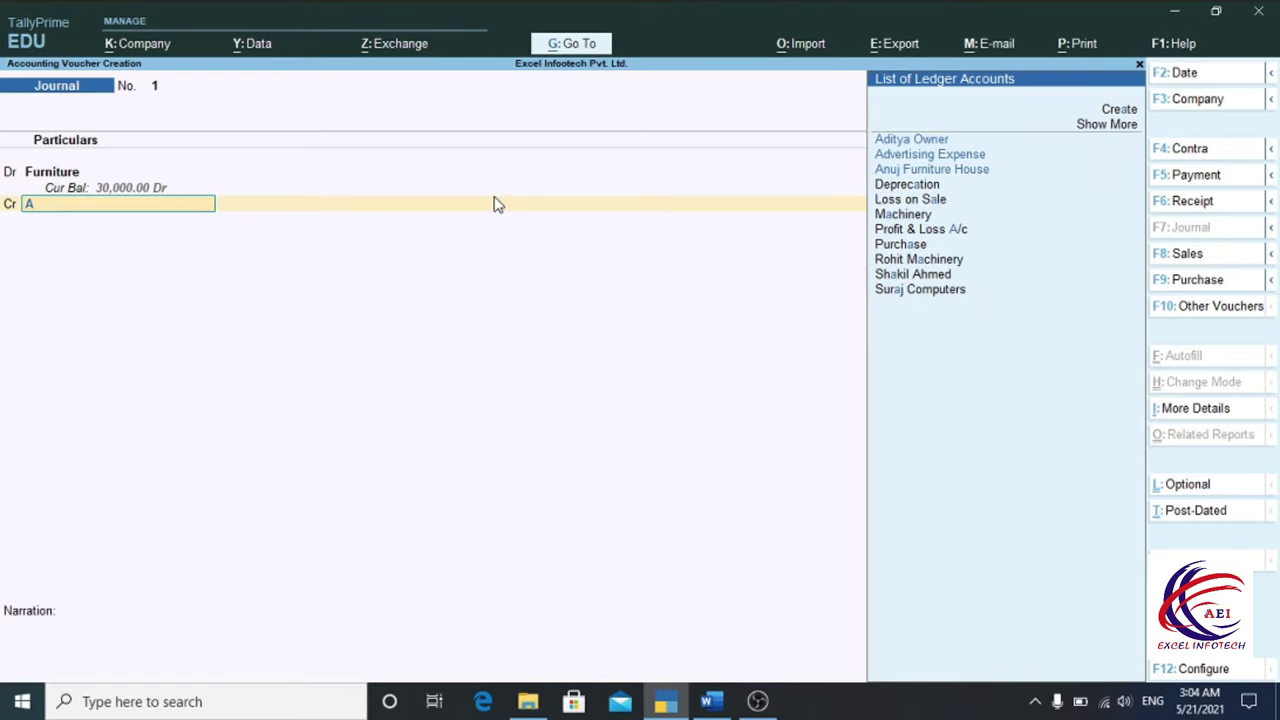
pyautogui.click(920, 170)
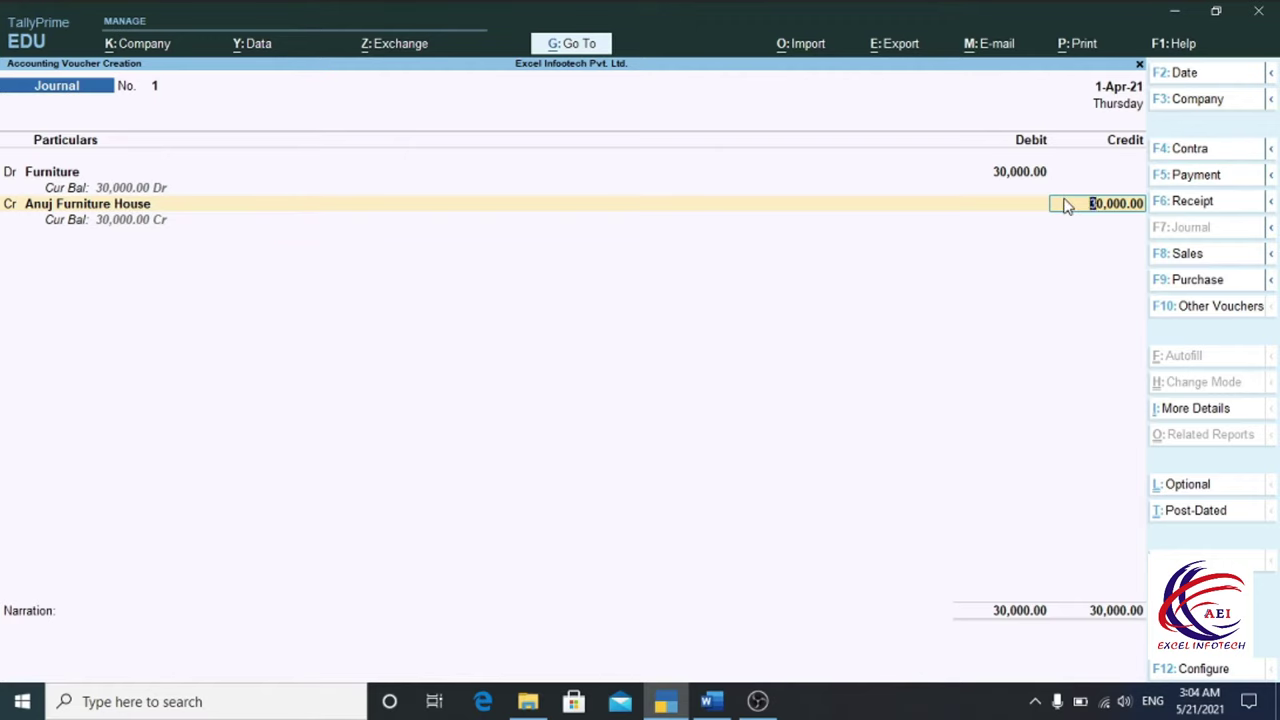
pyautogui.press('Return')
pyautogui.press('Return')
pyautogui.press('Return')
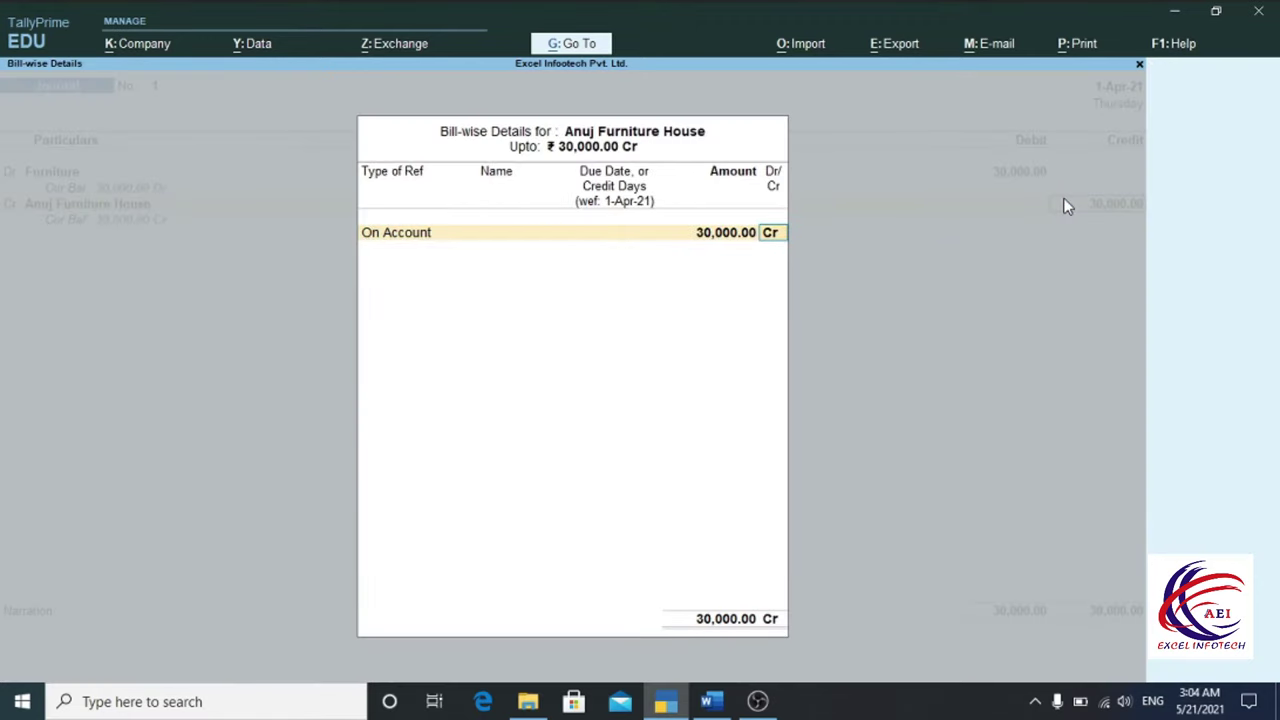
pyautogui.press('Return')
pyautogui.press('Return')
pyautogui.press('Return')
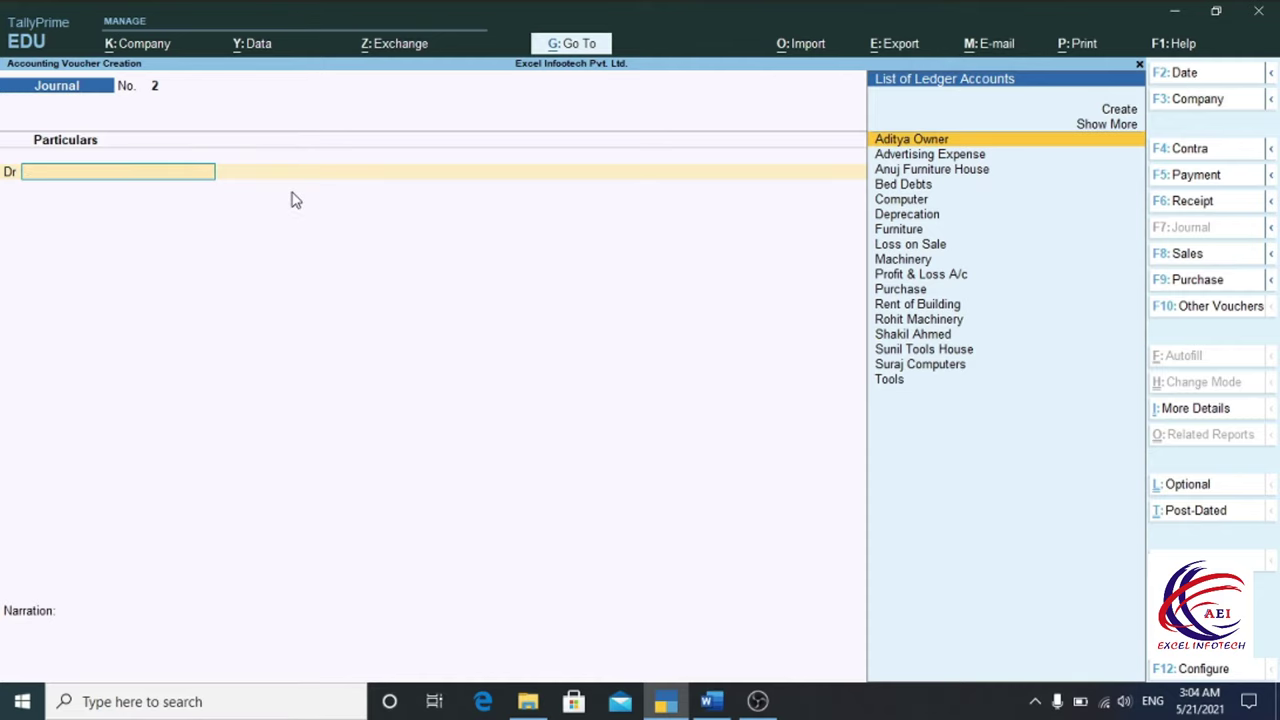
pyautogui.press('Escape')
pyautogui.press('Escape')
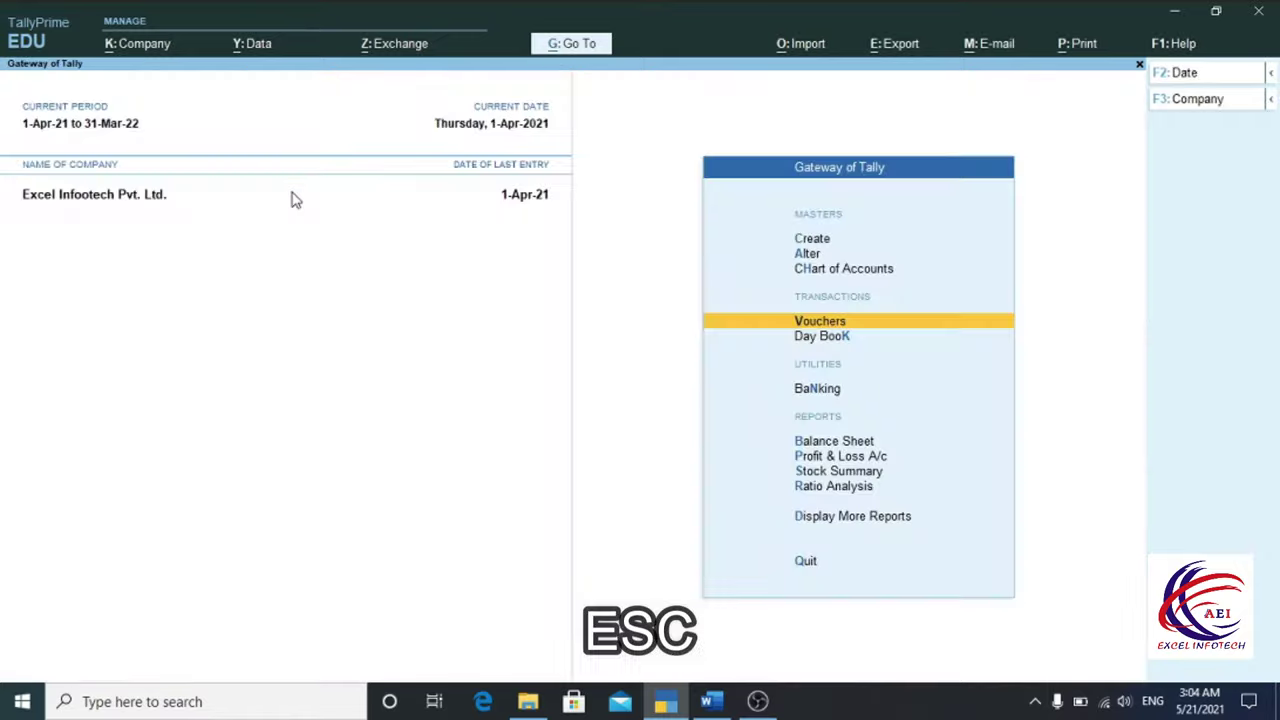
pyautogui.click(836, 442)
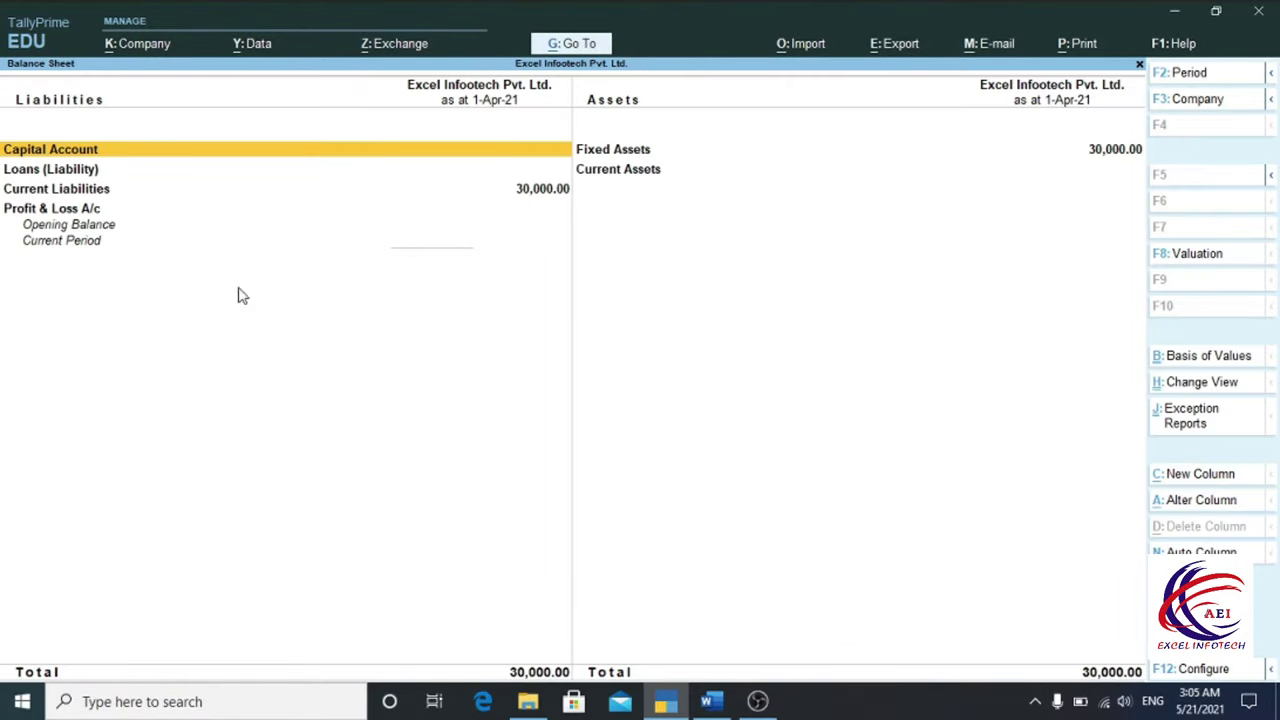
pyautogui.click(512, 193)
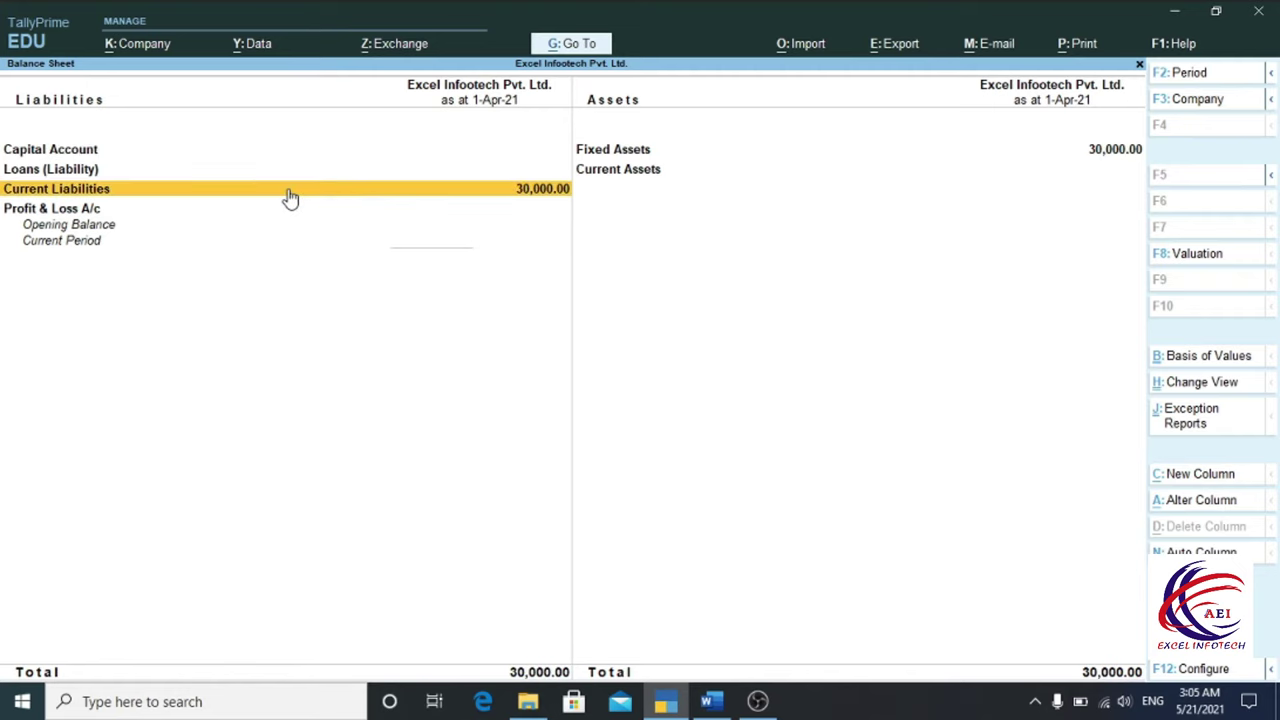
pyautogui.click(132, 191)
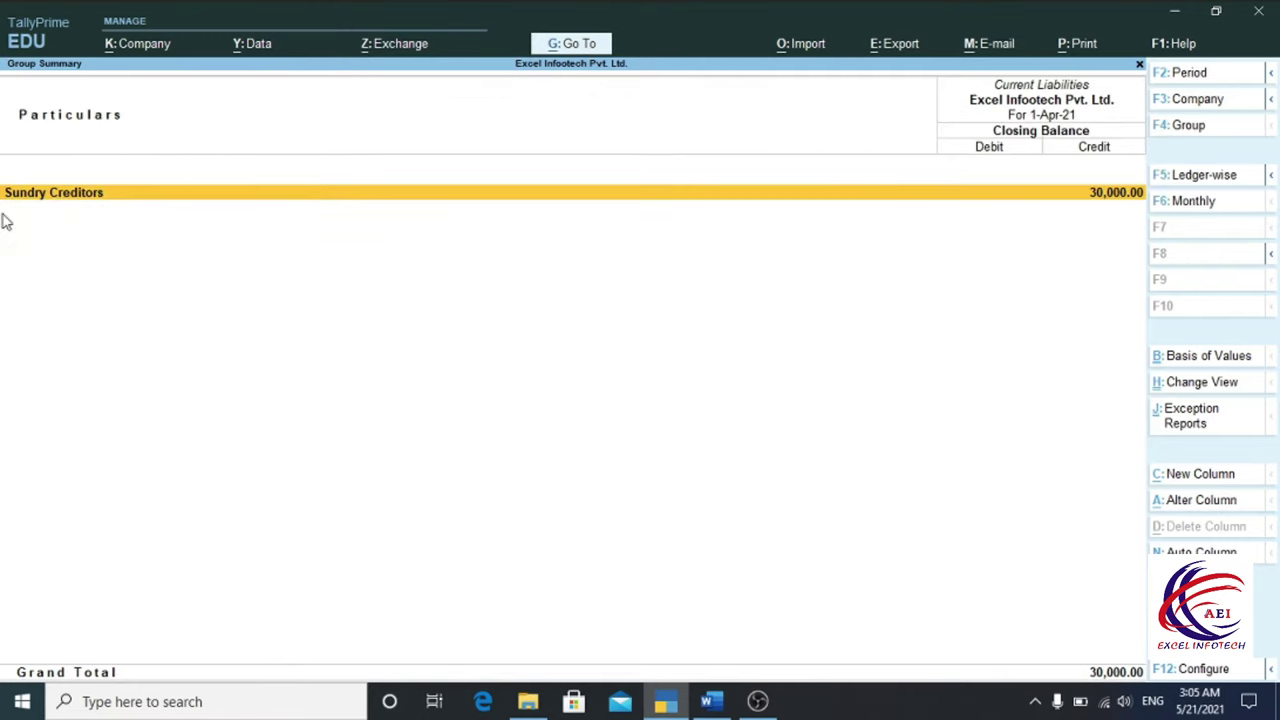
pyautogui.click(106, 198)
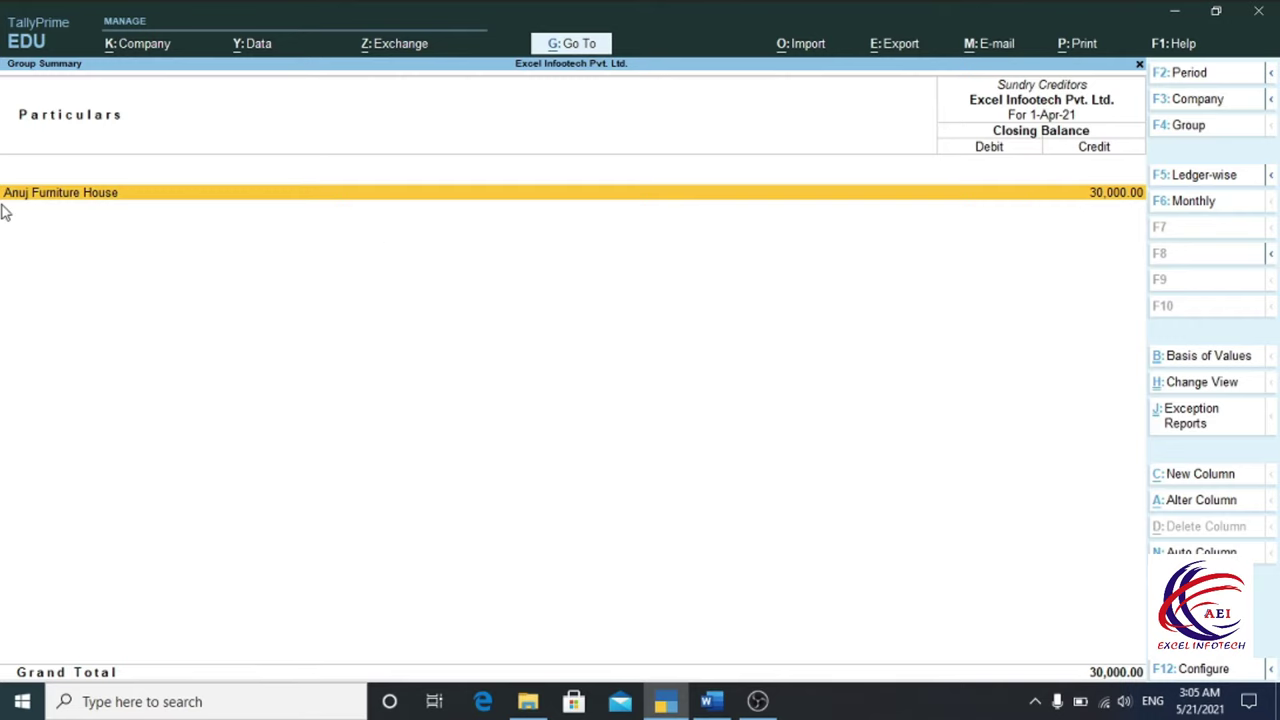
pyautogui.doubleClick(75, 193)
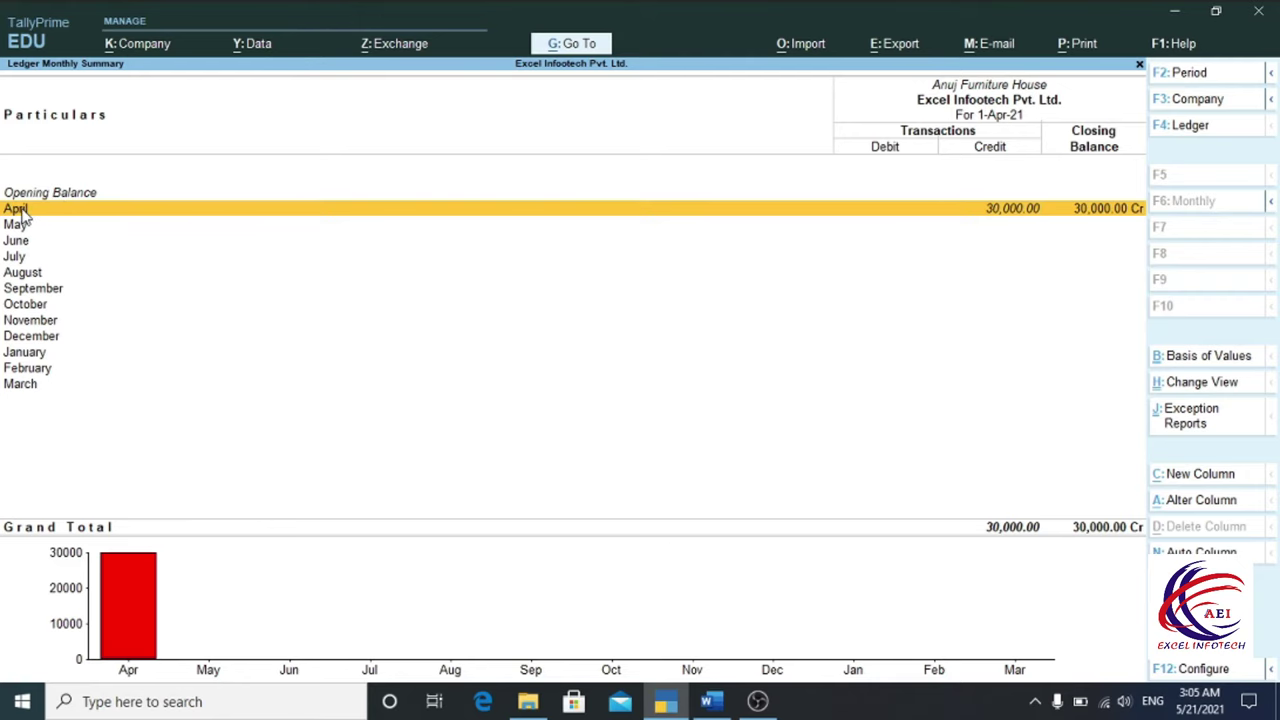
pyautogui.doubleClick(18, 210)
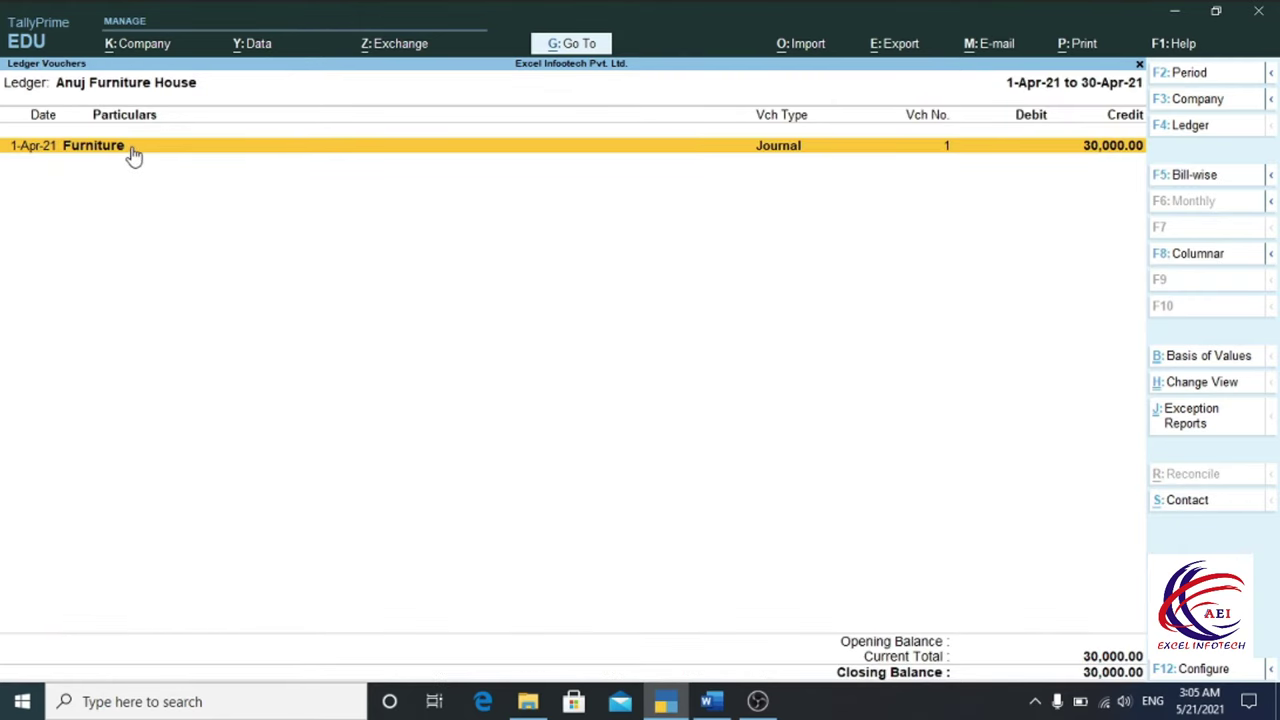
pyautogui.doubleClick(365, 157)
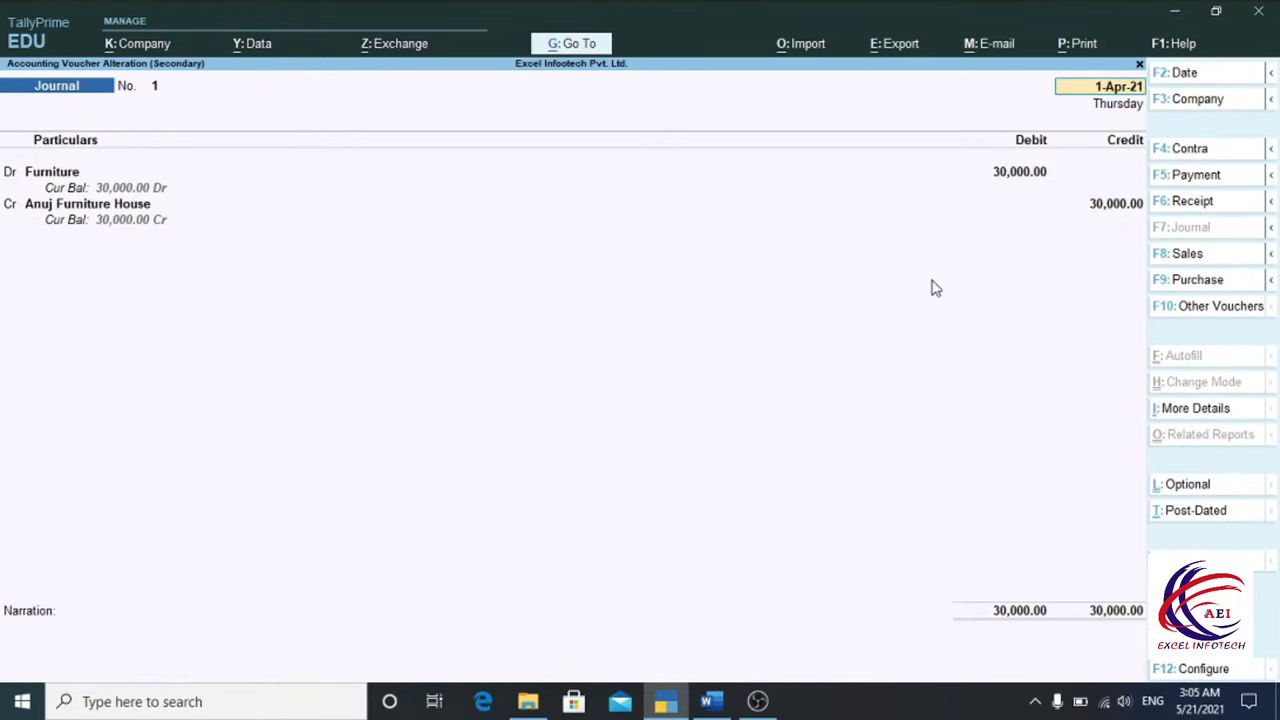
pyautogui.press('Escape')
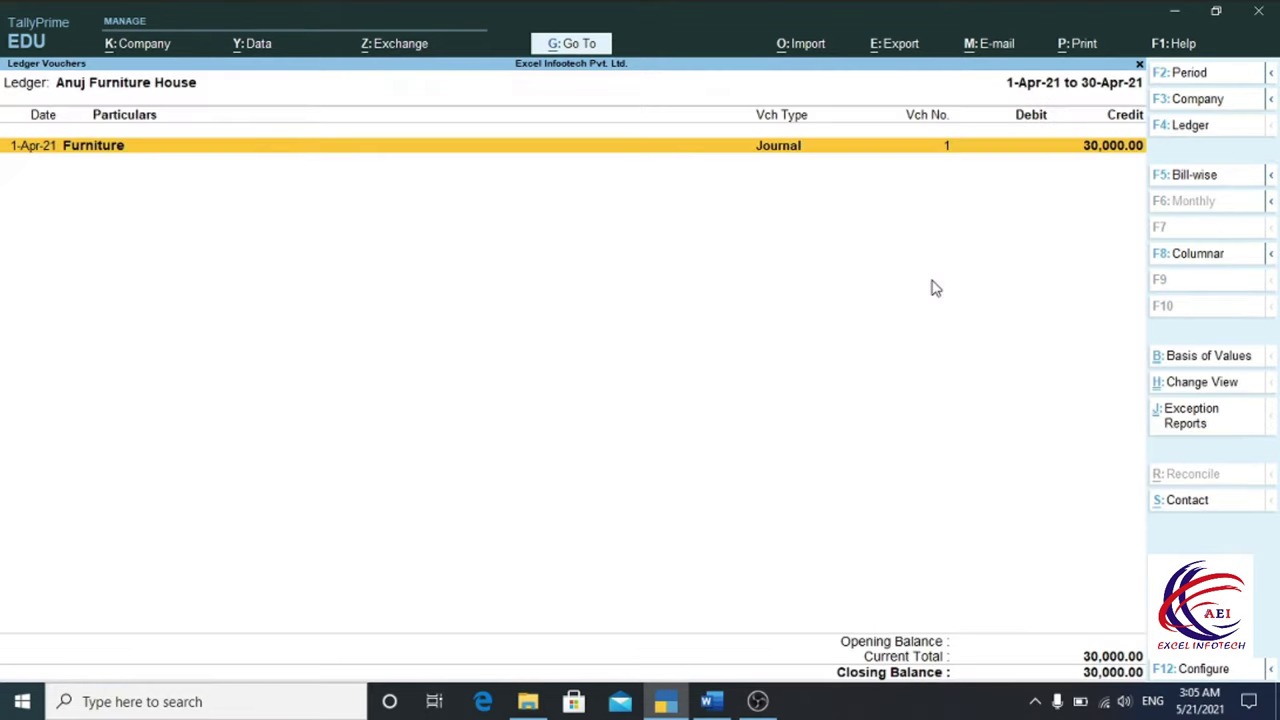
pyautogui.press('Escape')
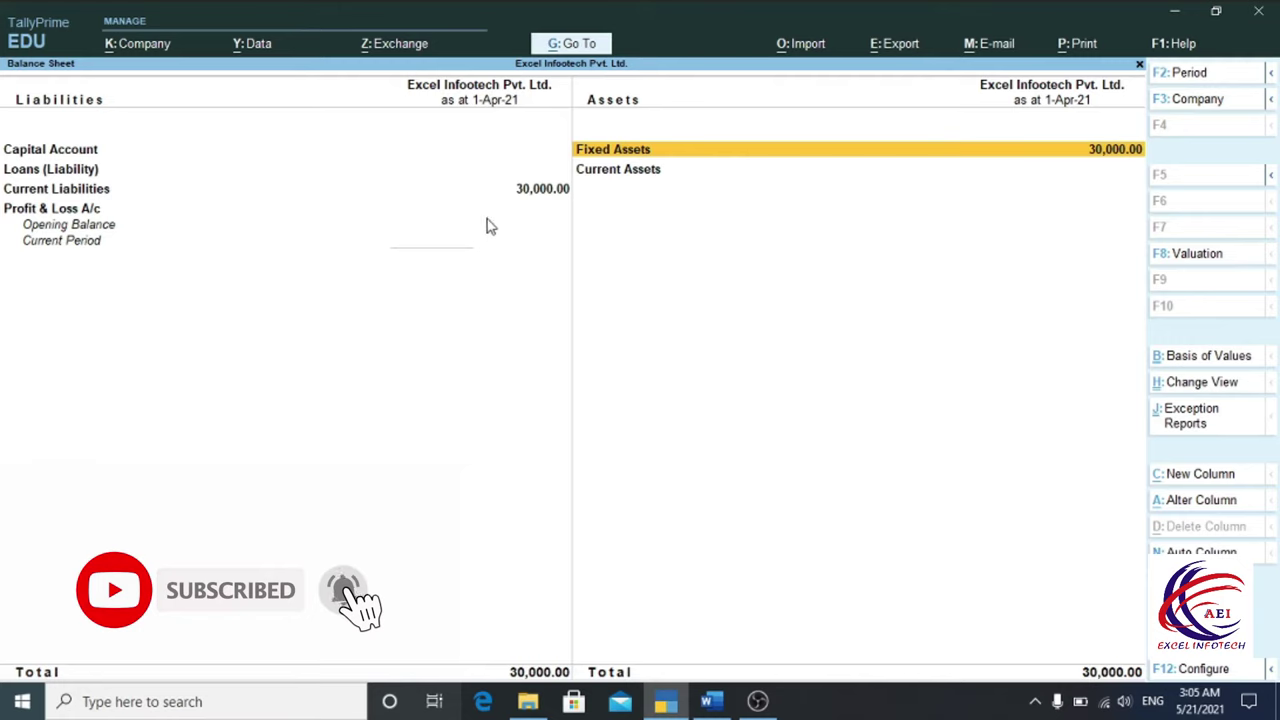
pyautogui.click(657, 152)
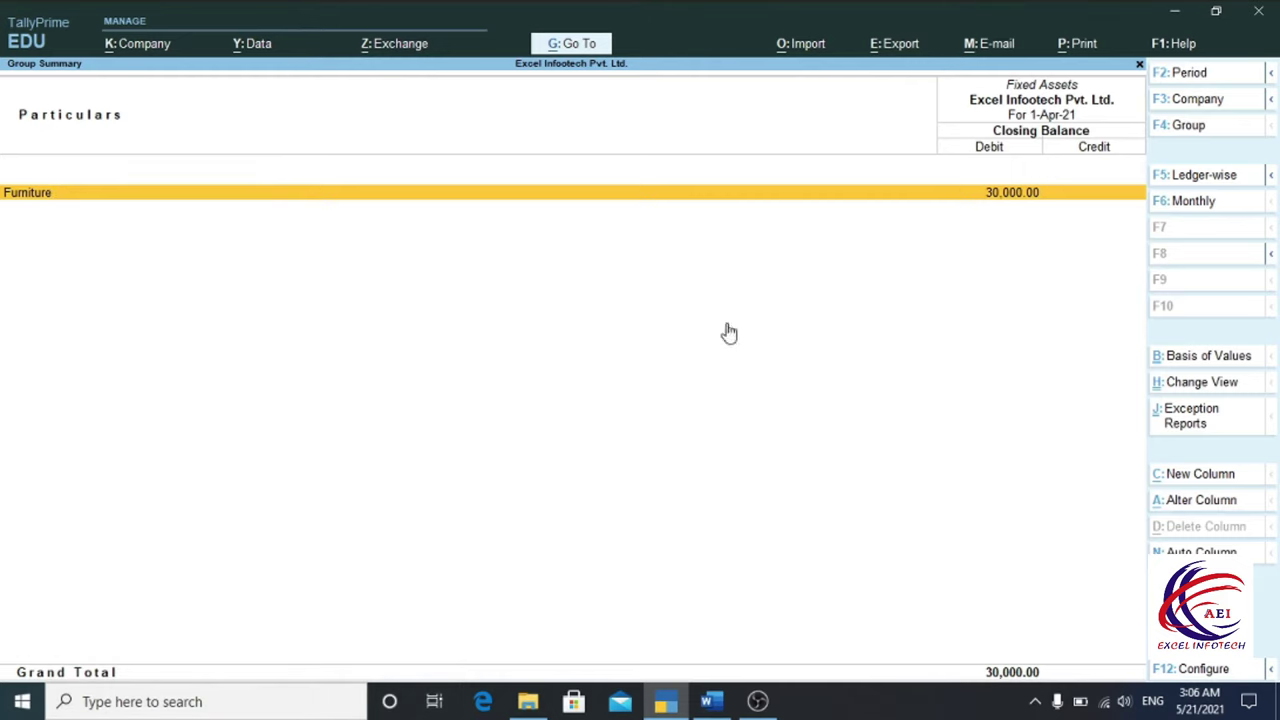
pyautogui.press('Escape')
pyautogui.press('Escape')
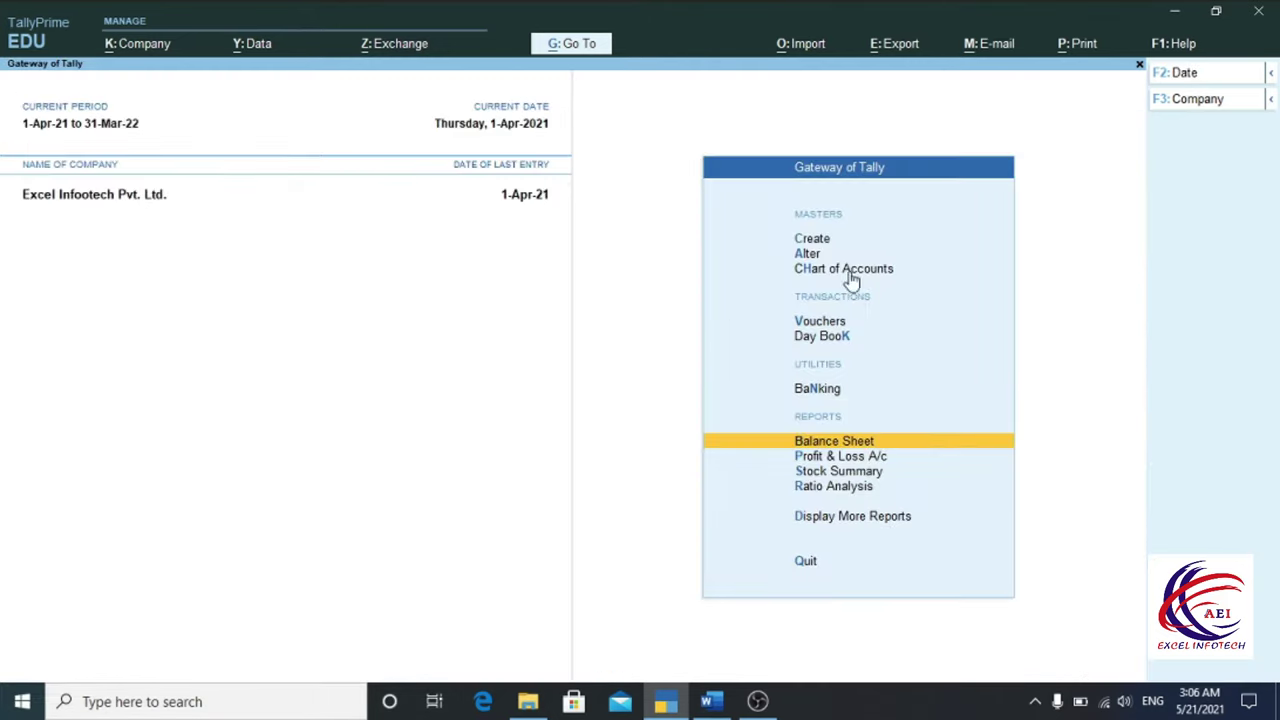
# Step: Start a new Journal voucher and review question 2: Rs. 60,000 Machinery from the machinery supplier
pyautogui.click(833, 321)
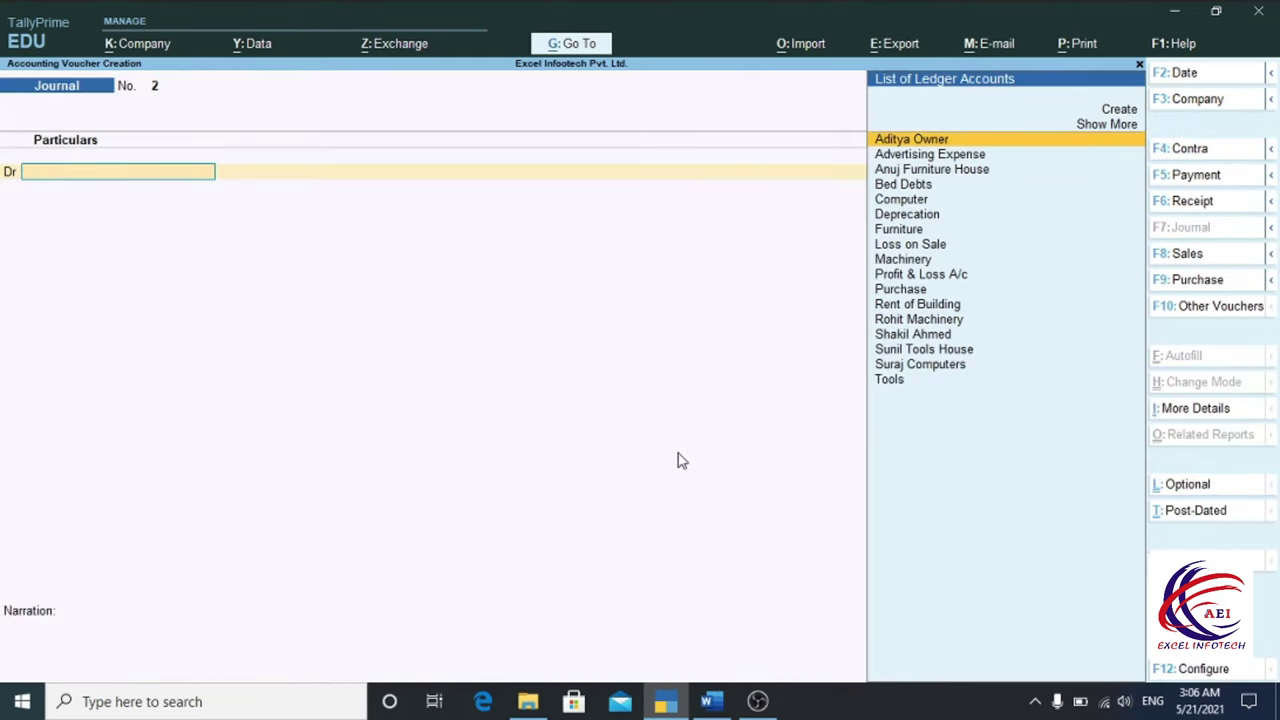
pyautogui.click(712, 701)
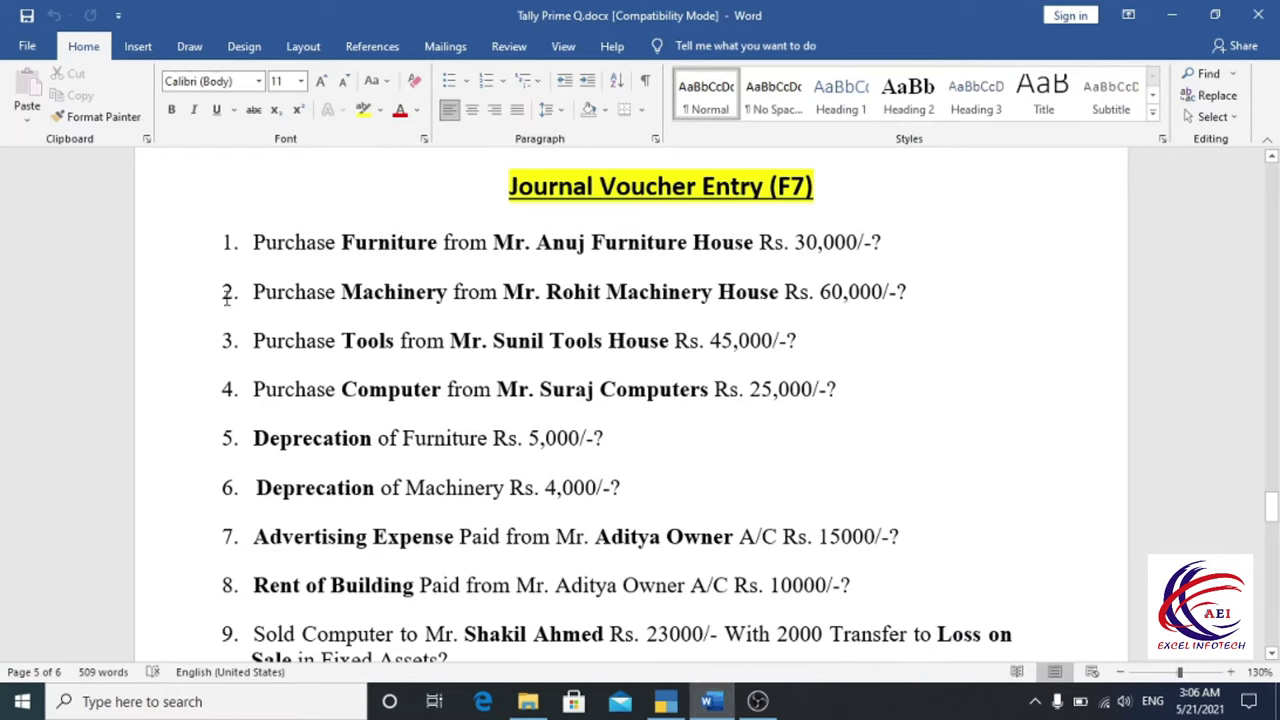
pyautogui.moveTo(326, 295); pyautogui.dragTo(656, 291)
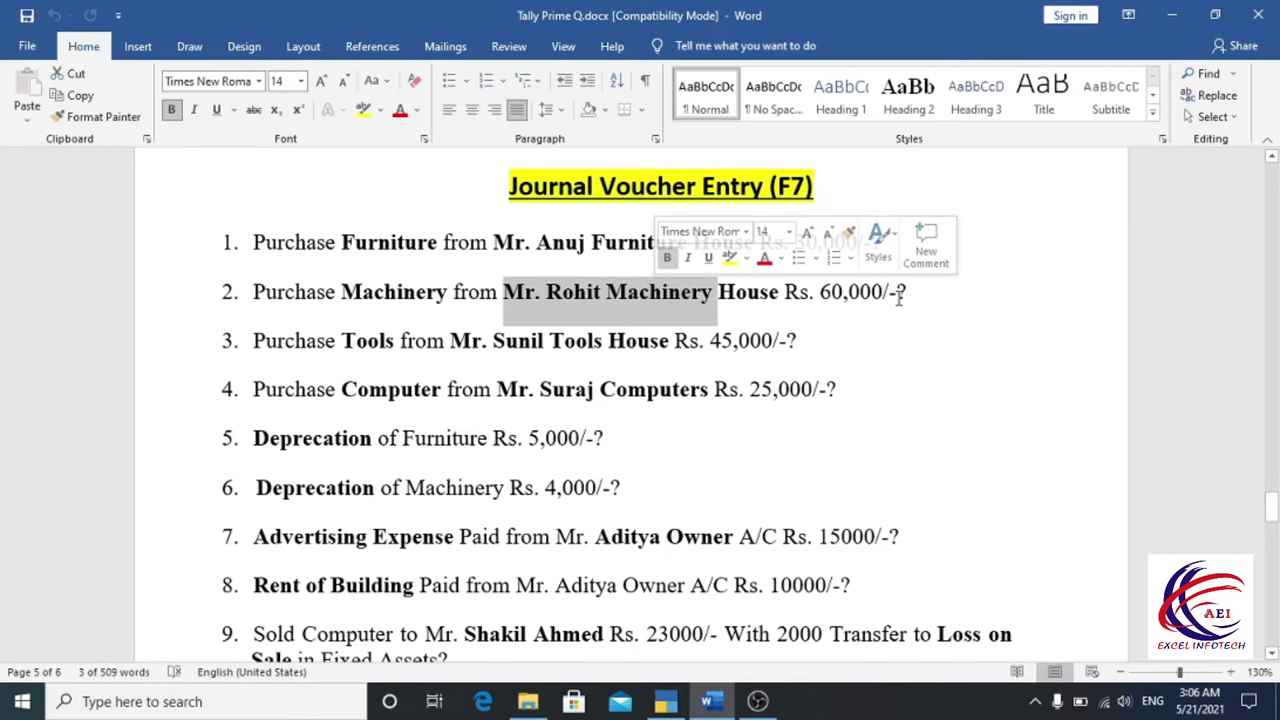
pyautogui.moveTo(884, 292); pyautogui.dragTo(849, 292)
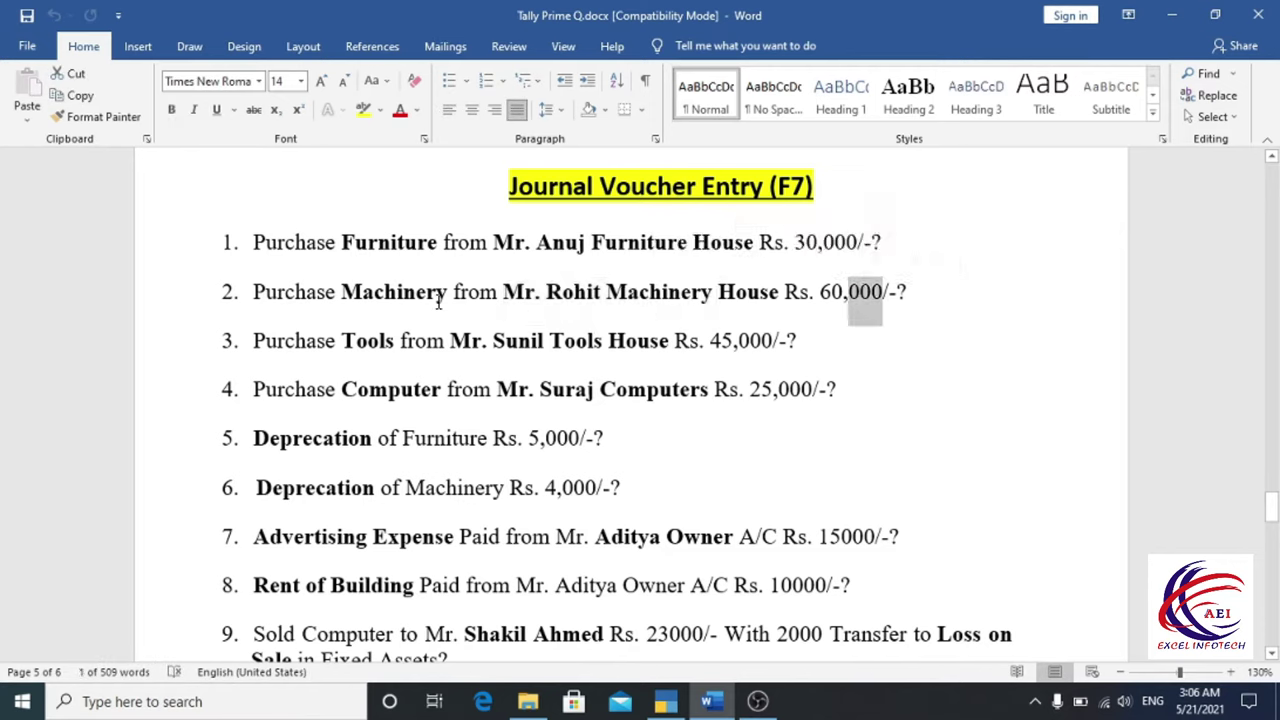
pyautogui.doubleClick(438, 302)
pyautogui.moveTo(538, 293); pyautogui.dragTo(686, 300)
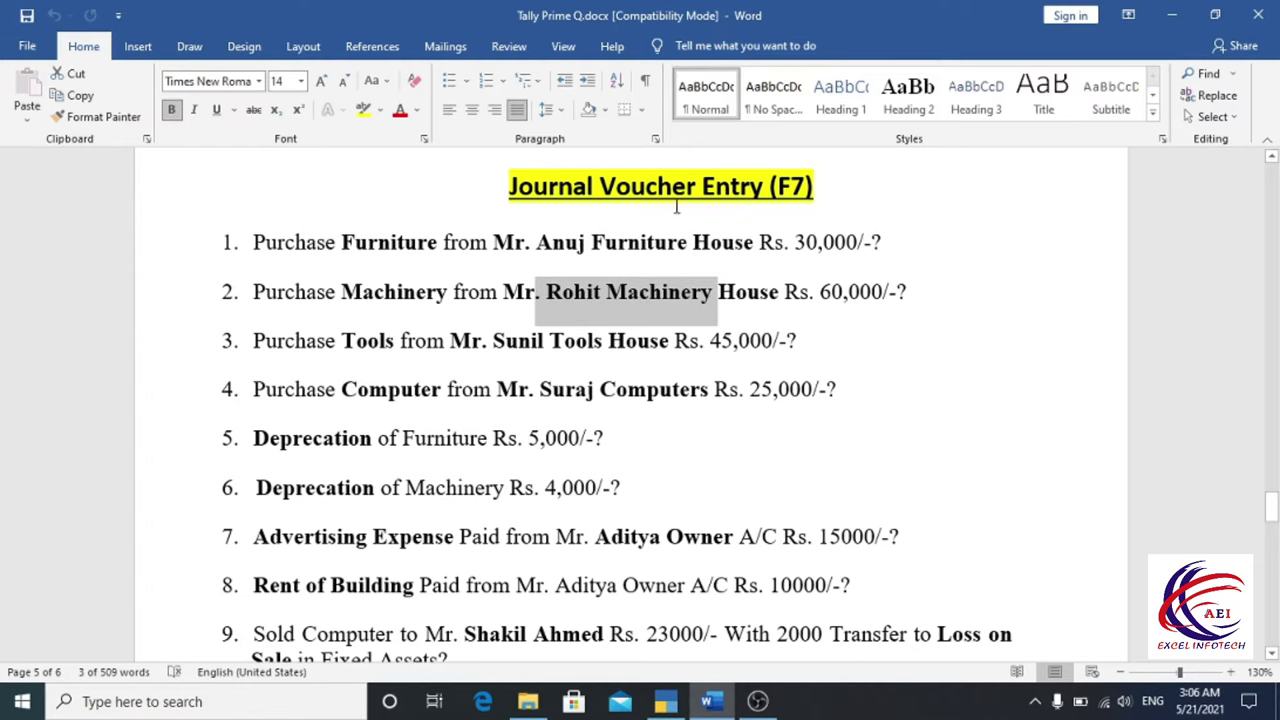
pyautogui.click(666, 701)
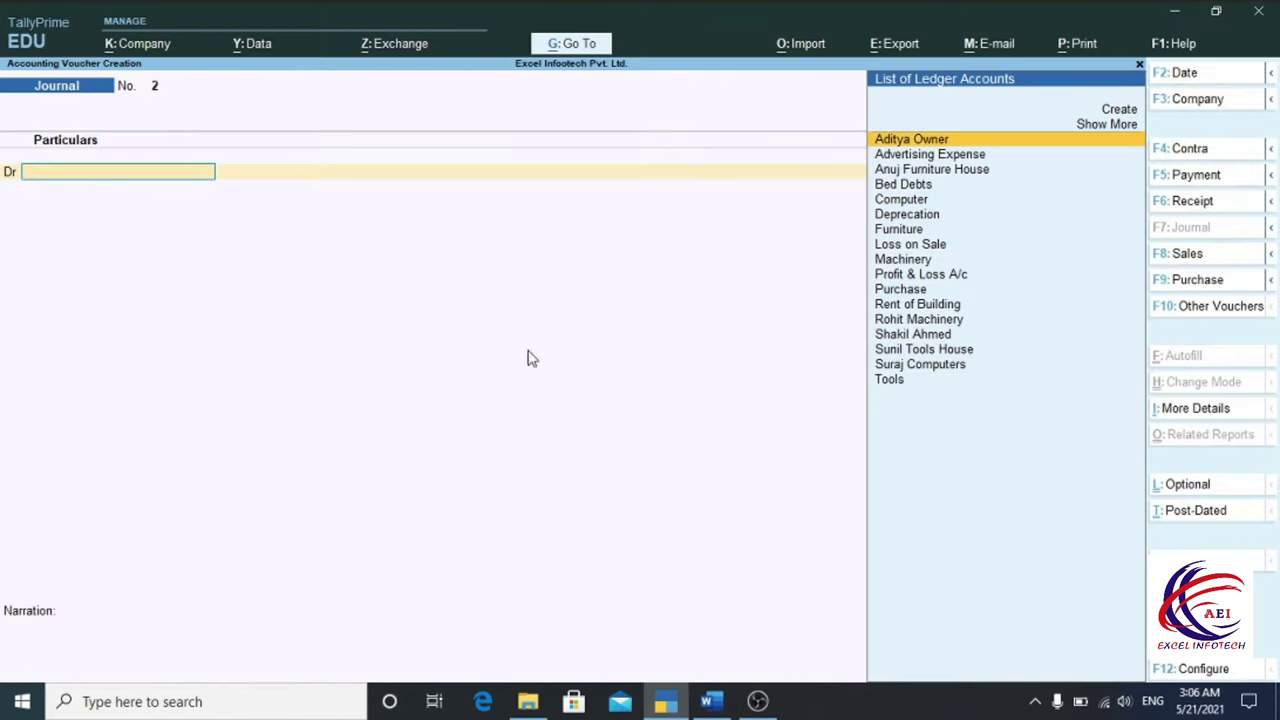
# Step: Record journal voucher 2: Dr Machinery 60,000, Cr Rohit Machinery 60,000 on account
pyautogui.write('Ma')
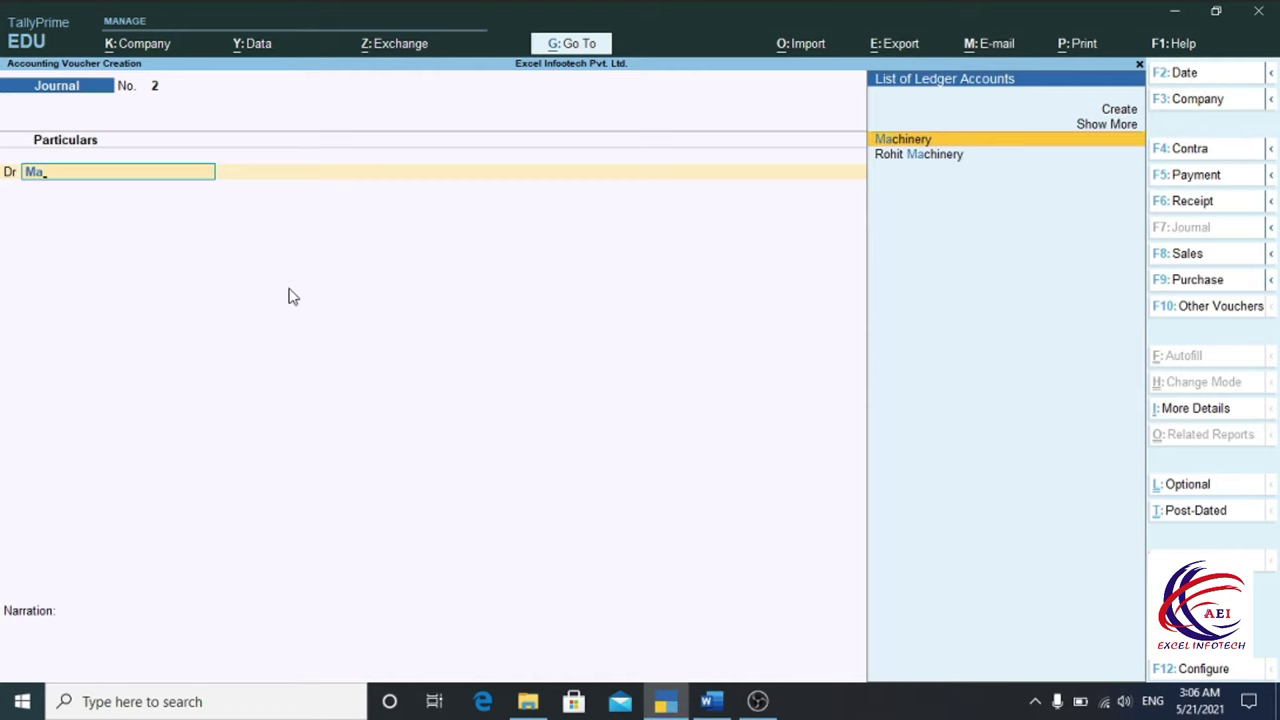
pyautogui.click(920, 141)
pyautogui.write('60000')
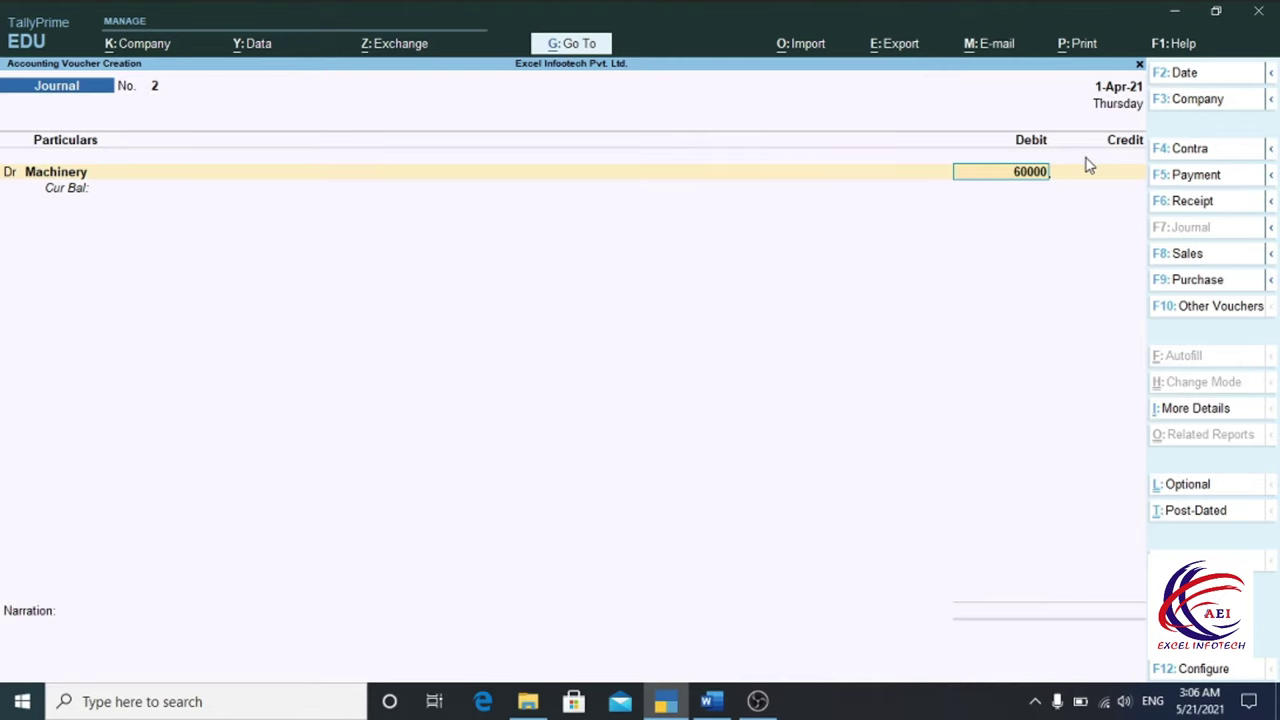
pyautogui.press('Return')
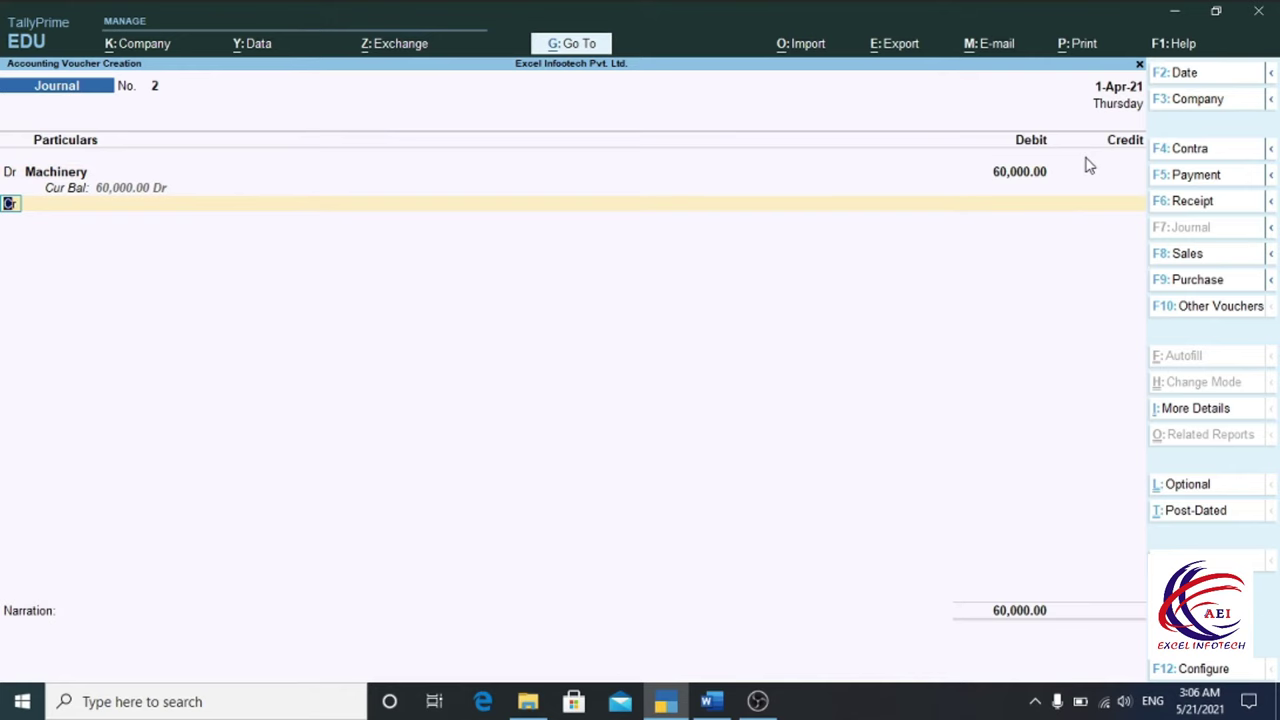
pyautogui.press('Return')
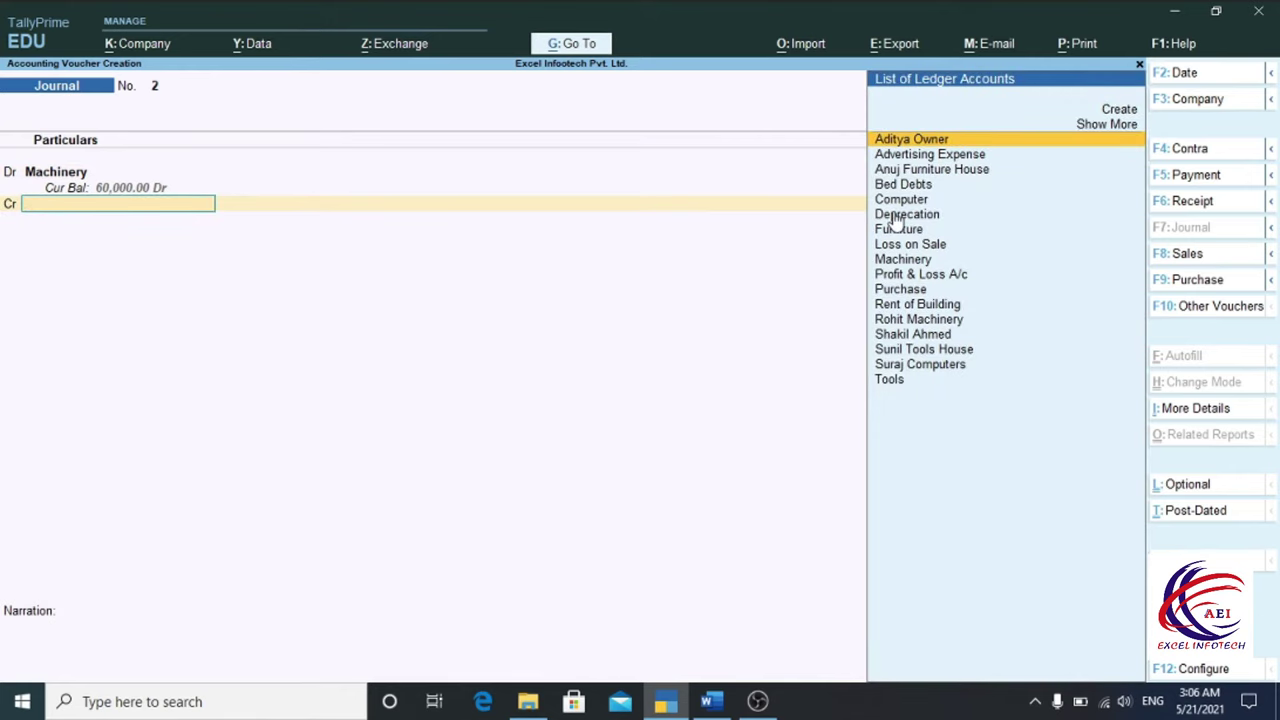
pyautogui.hotkey('alt', 'Tab')
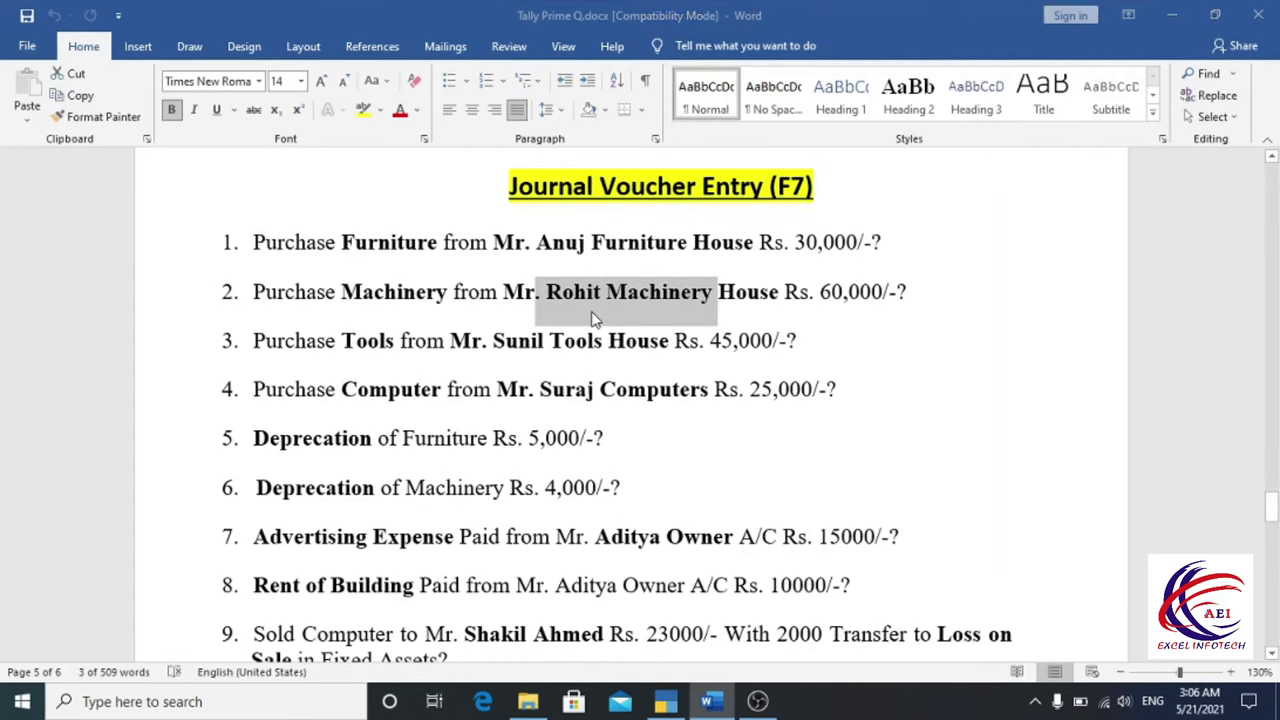
pyautogui.hotkey('alt', 'Tab')
pyautogui.write('Ro')
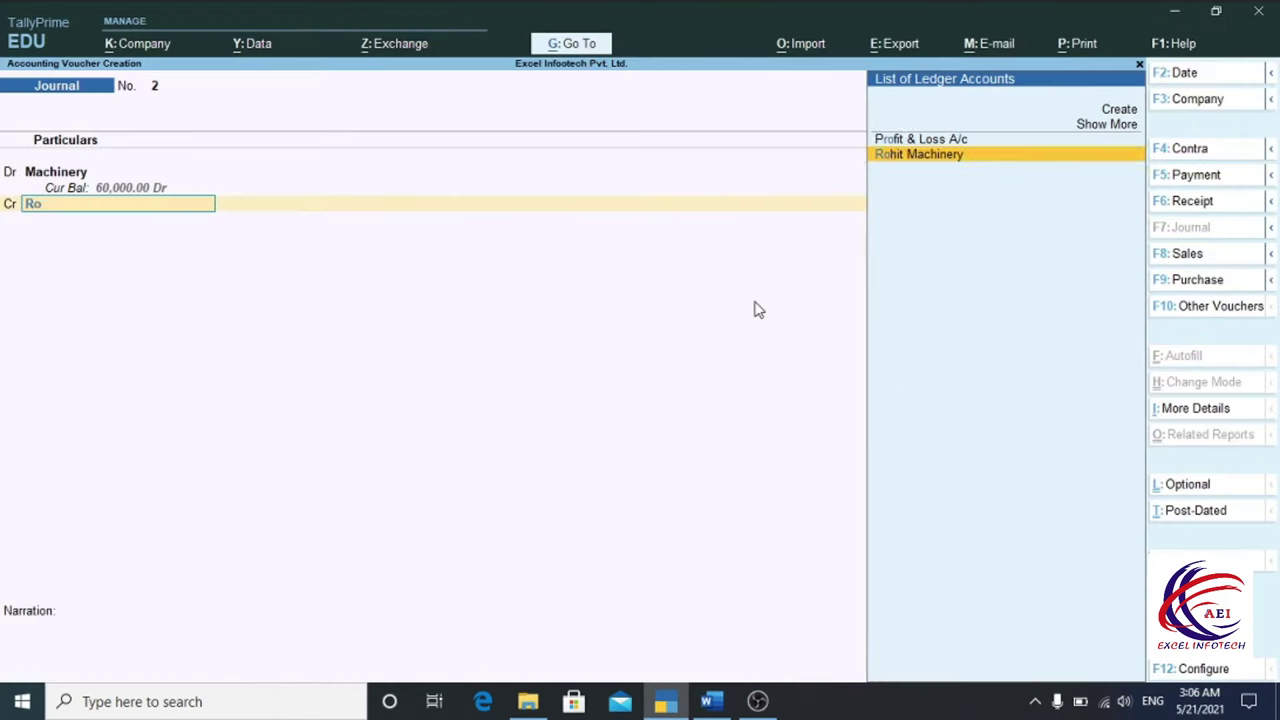
pyautogui.write('h')
pyautogui.click(931, 140)
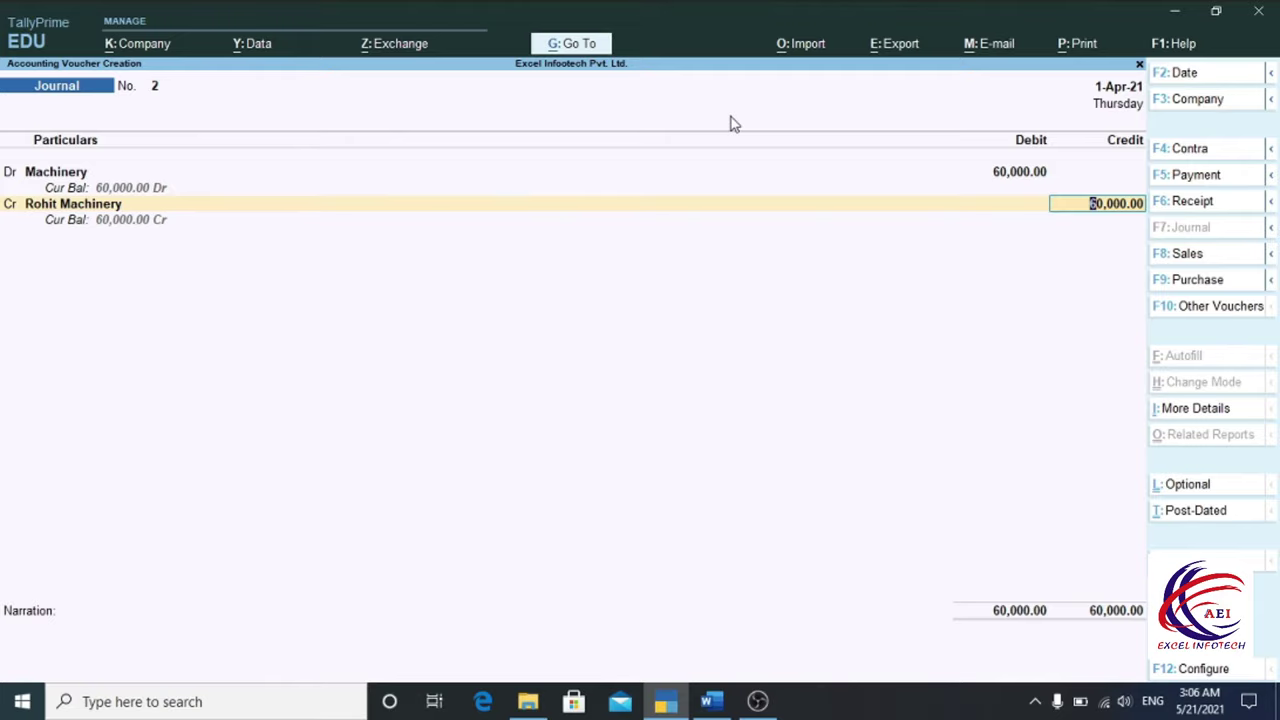
pyautogui.press('Return')
pyautogui.press('Return')
pyautogui.press('Return')
pyautogui.press('Return')
# Step: Review question 3 in Word: Rs. 45,000 of Tools from Sunil Tools House
pyautogui.hotkey('alt', 'Tab')
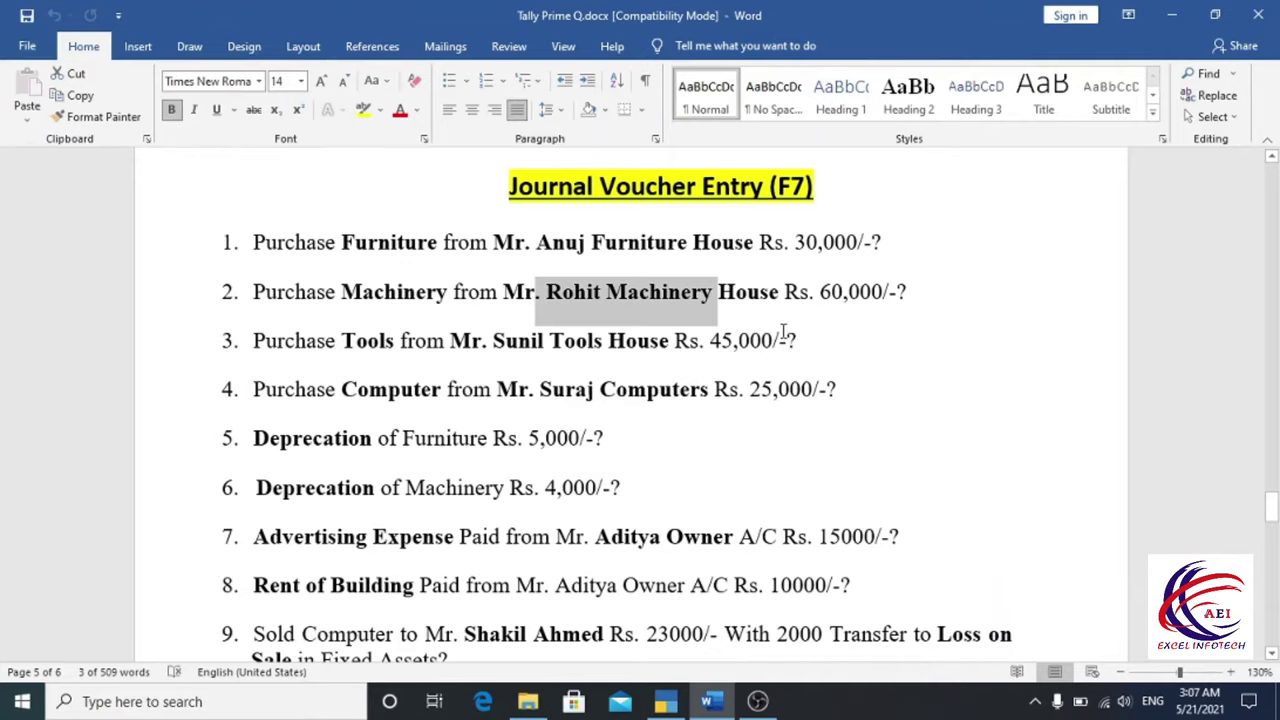
pyautogui.doubleClick(372, 342)
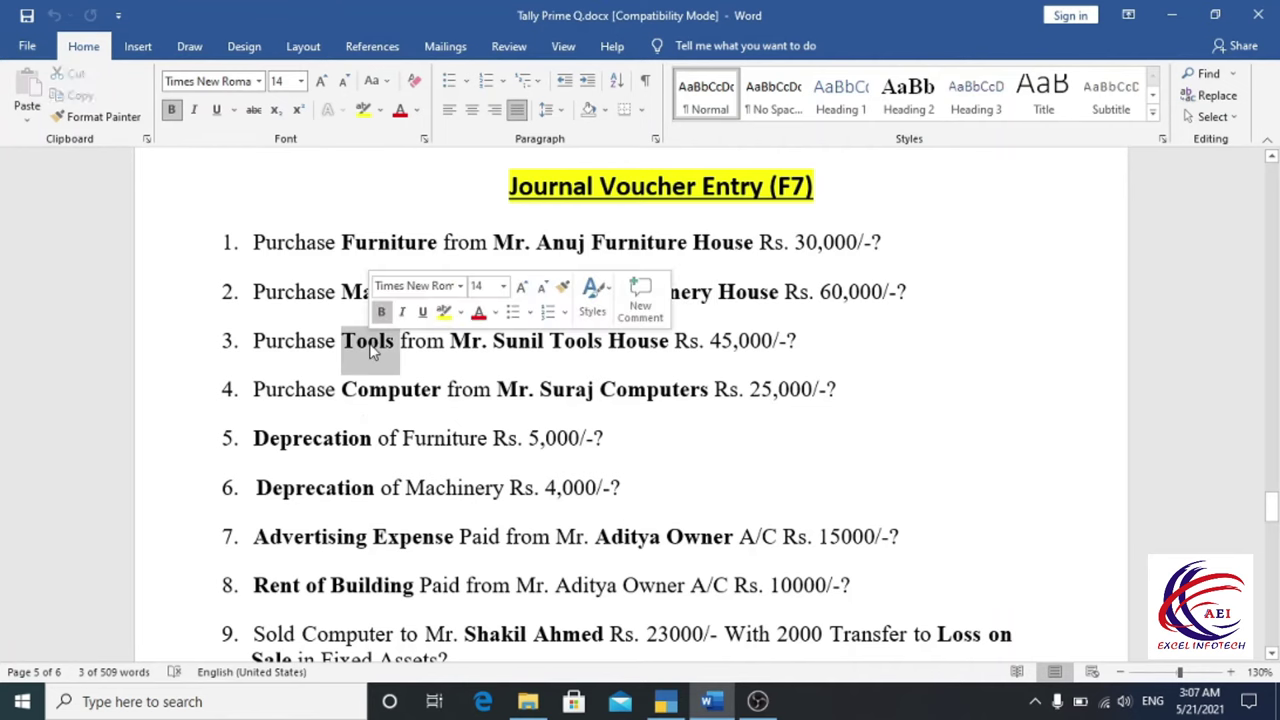
pyautogui.moveTo(494, 342); pyautogui.dragTo(672, 345)
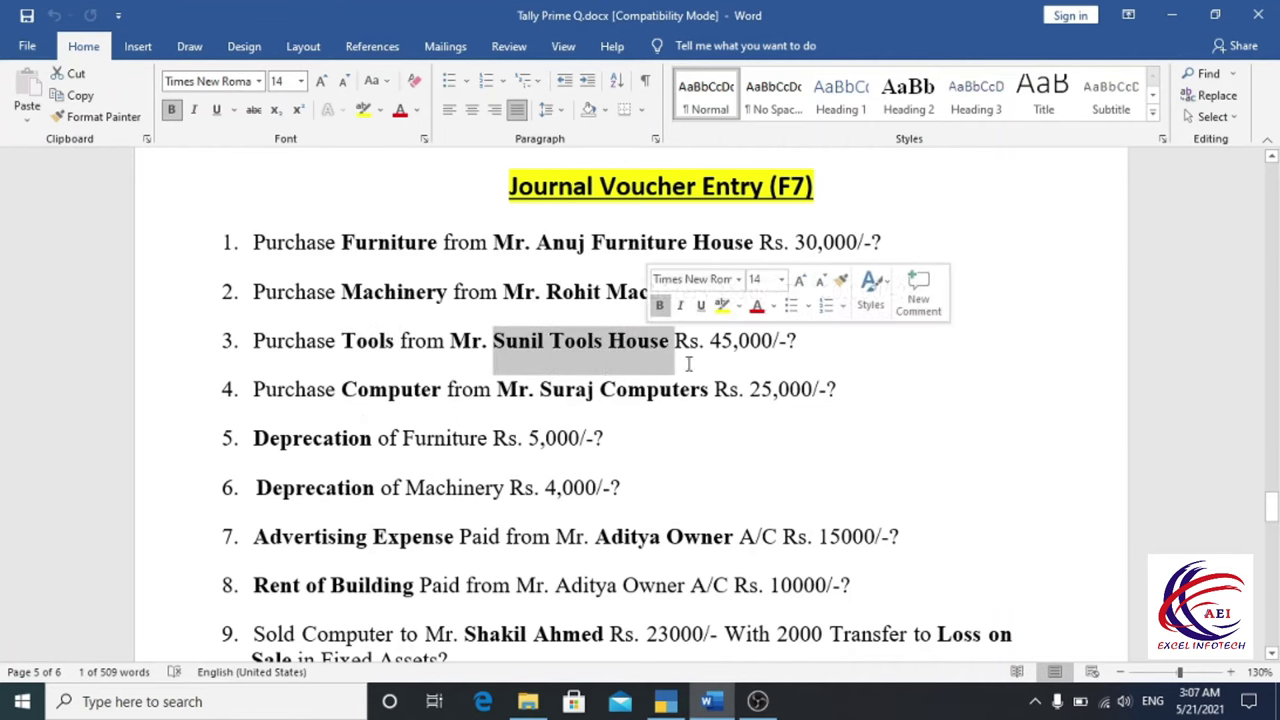
pyautogui.doubleClick(722, 345)
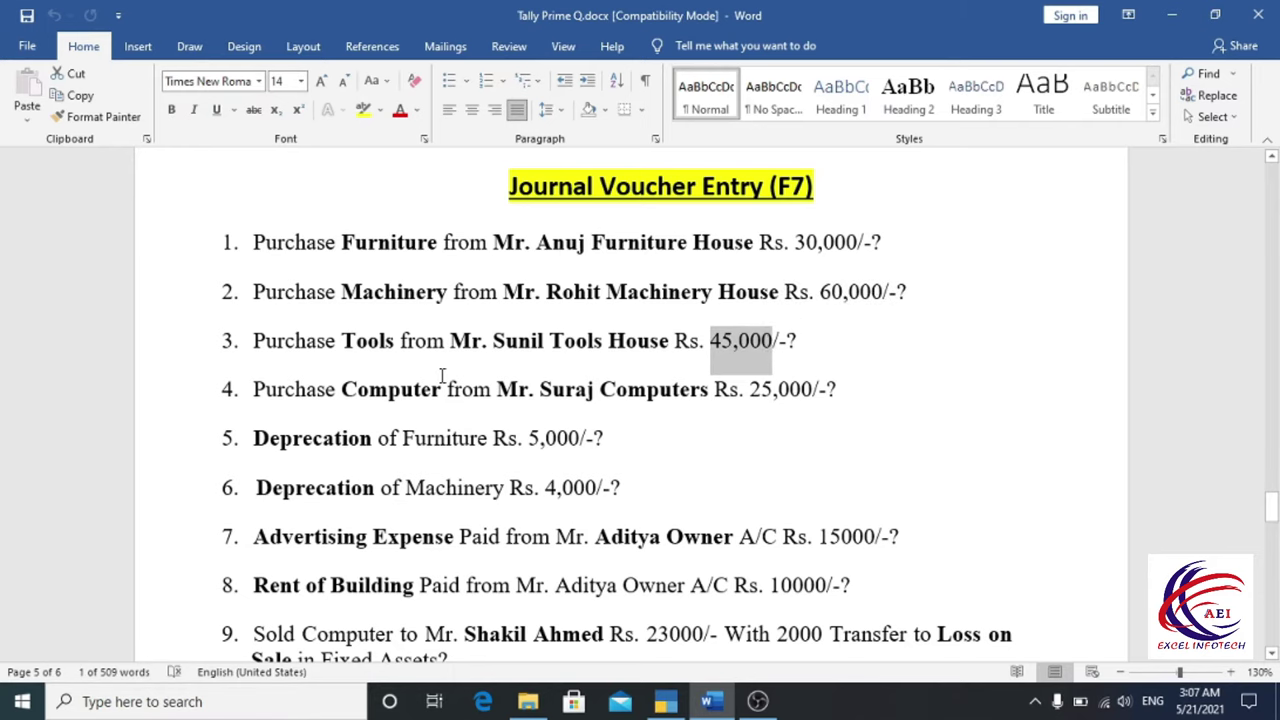
# Step: Save journal voucher 3: Dr Tools 45,000, Cr Sunil Tools House 45,000 on account
pyautogui.hotkey('alt', 'Tab')
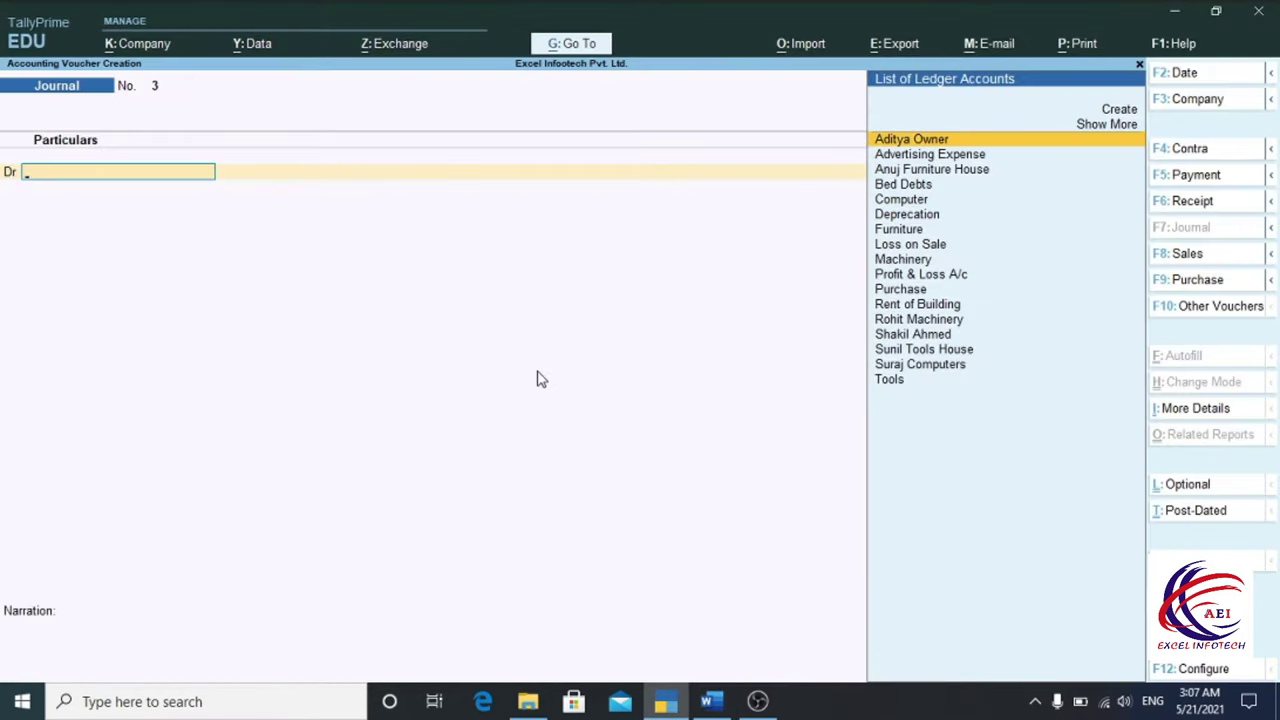
pyautogui.write('T')
pyautogui.press('Return')
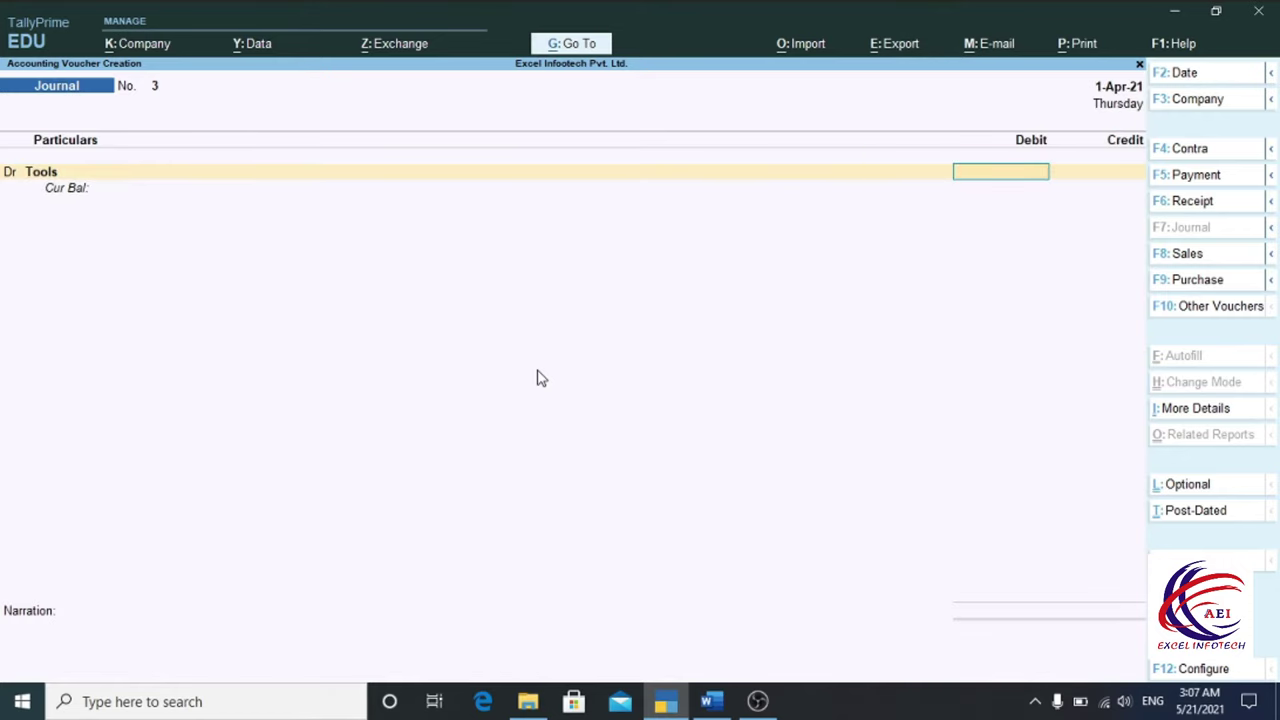
pyautogui.write('45000')
pyautogui.press('Return')
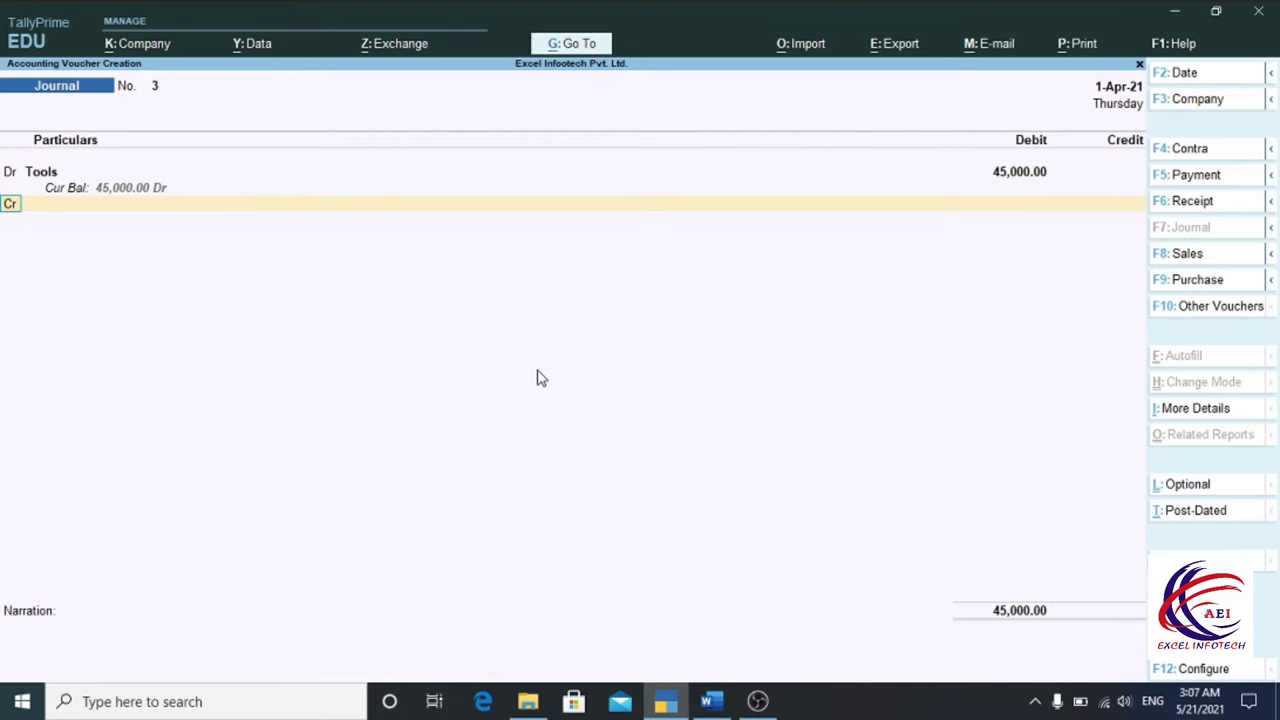
pyautogui.hotkey('alt', 'Tab')
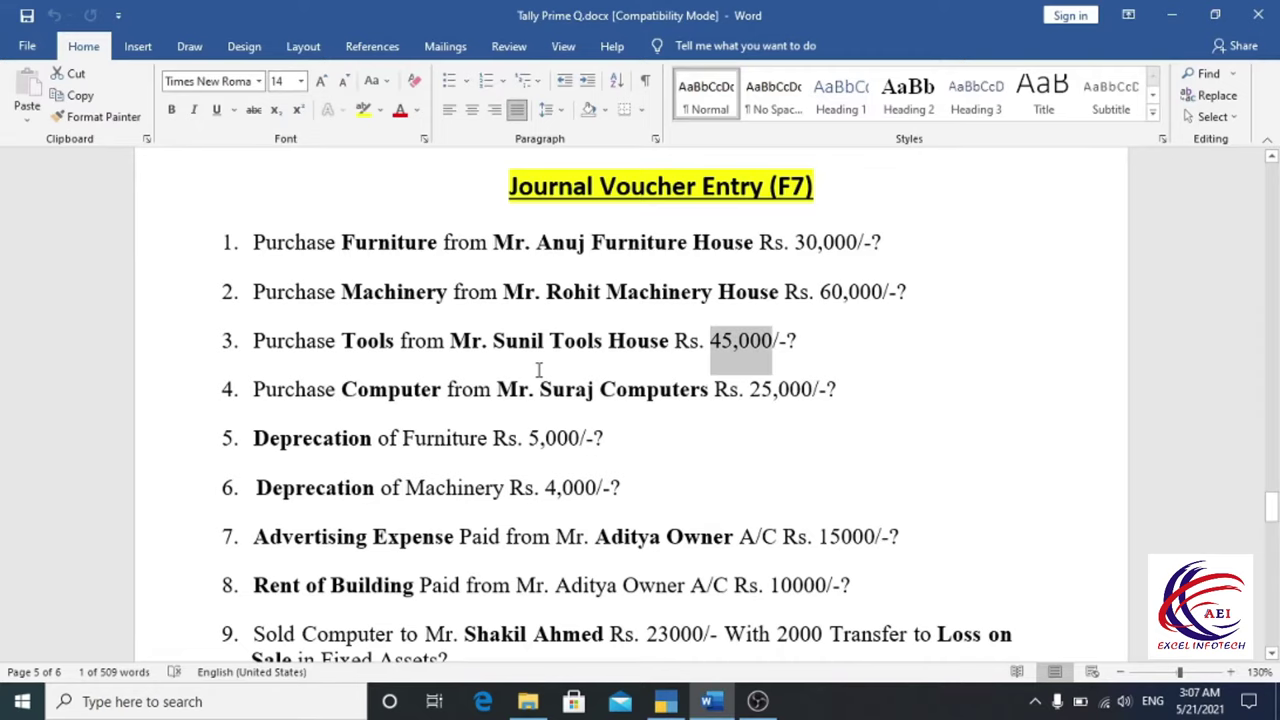
pyautogui.hotkey('alt', 'Tab')
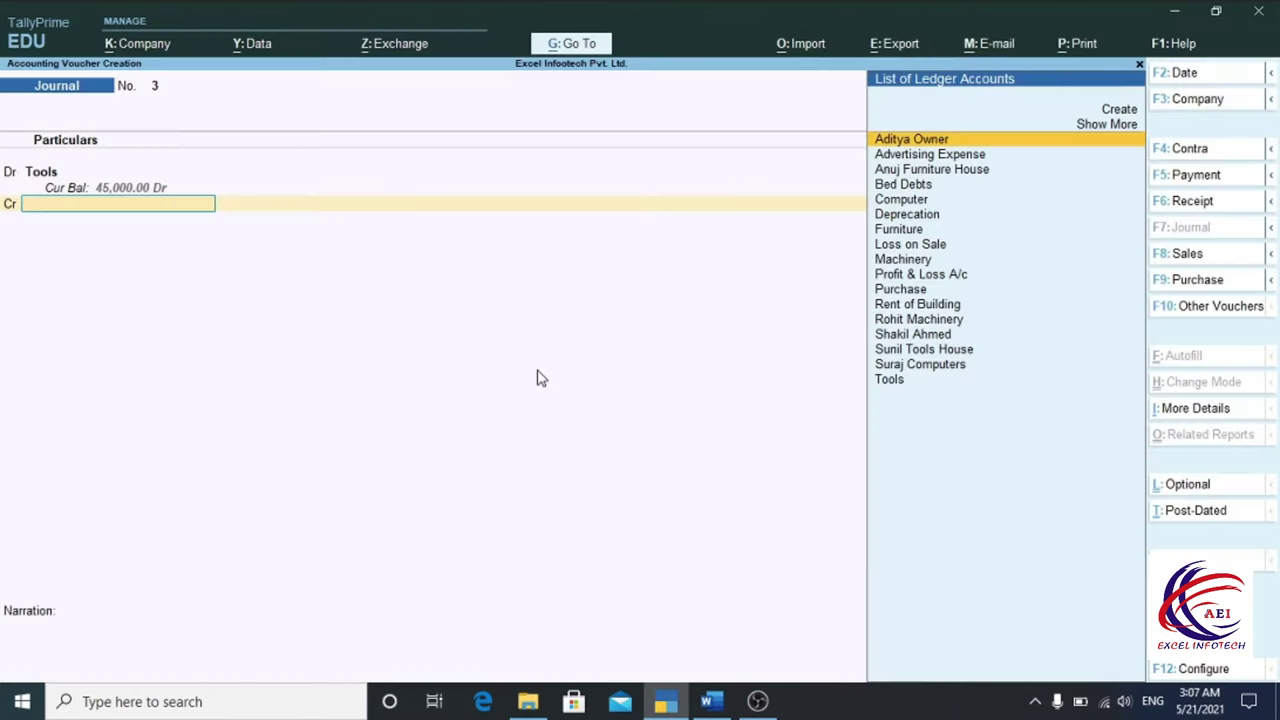
pyautogui.write('Su')
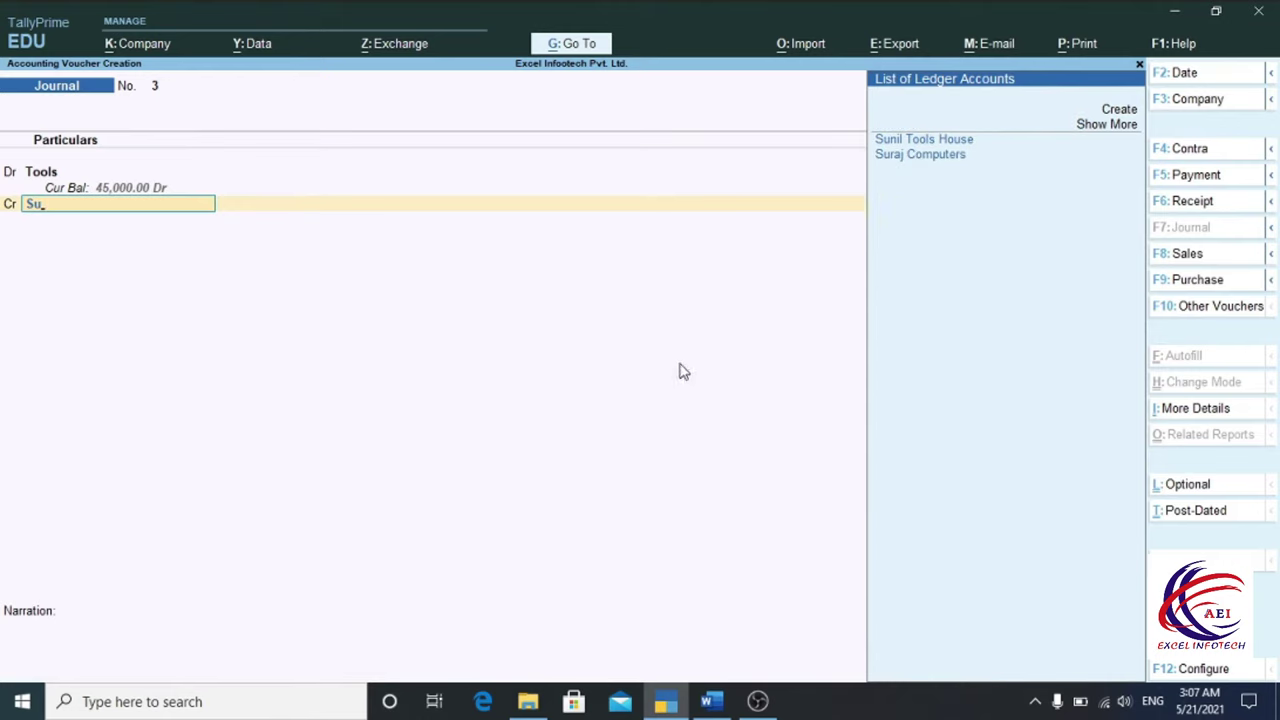
pyautogui.click(922, 143)
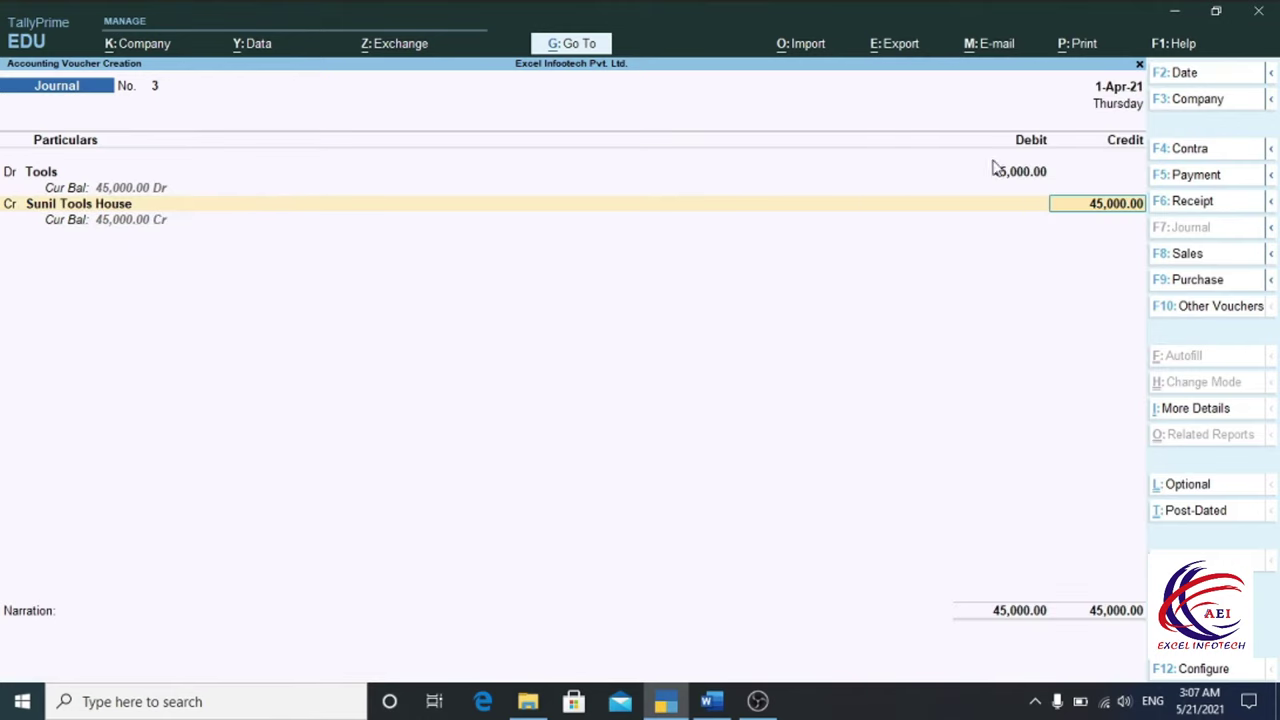
pyautogui.press('Return')
pyautogui.press('Return')
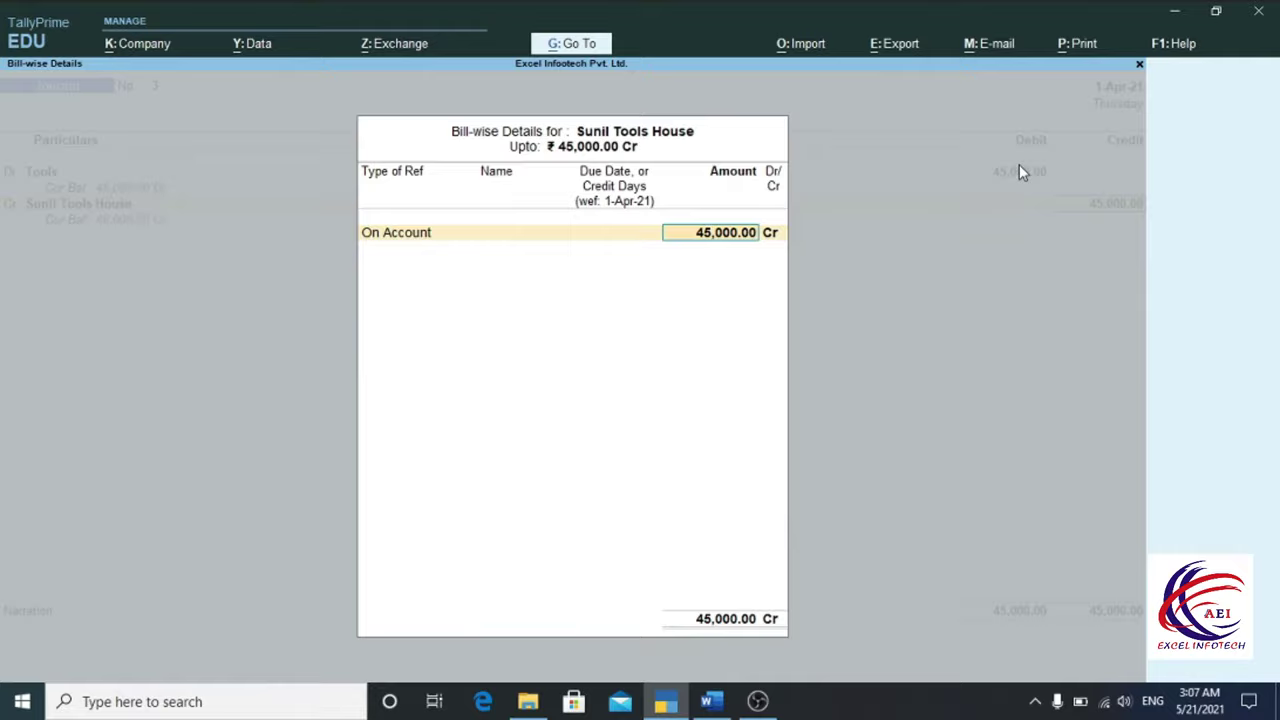
pyautogui.press('Return')
pyautogui.press('Return')
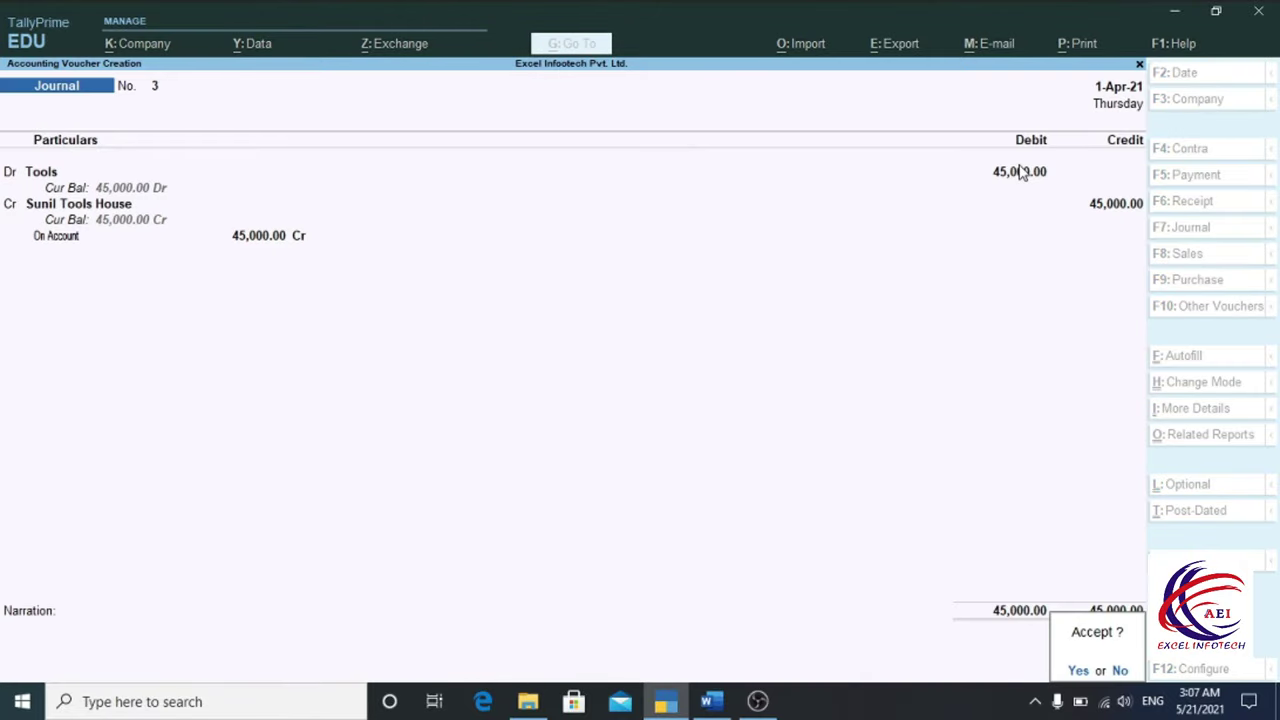
pyautogui.press('Return')
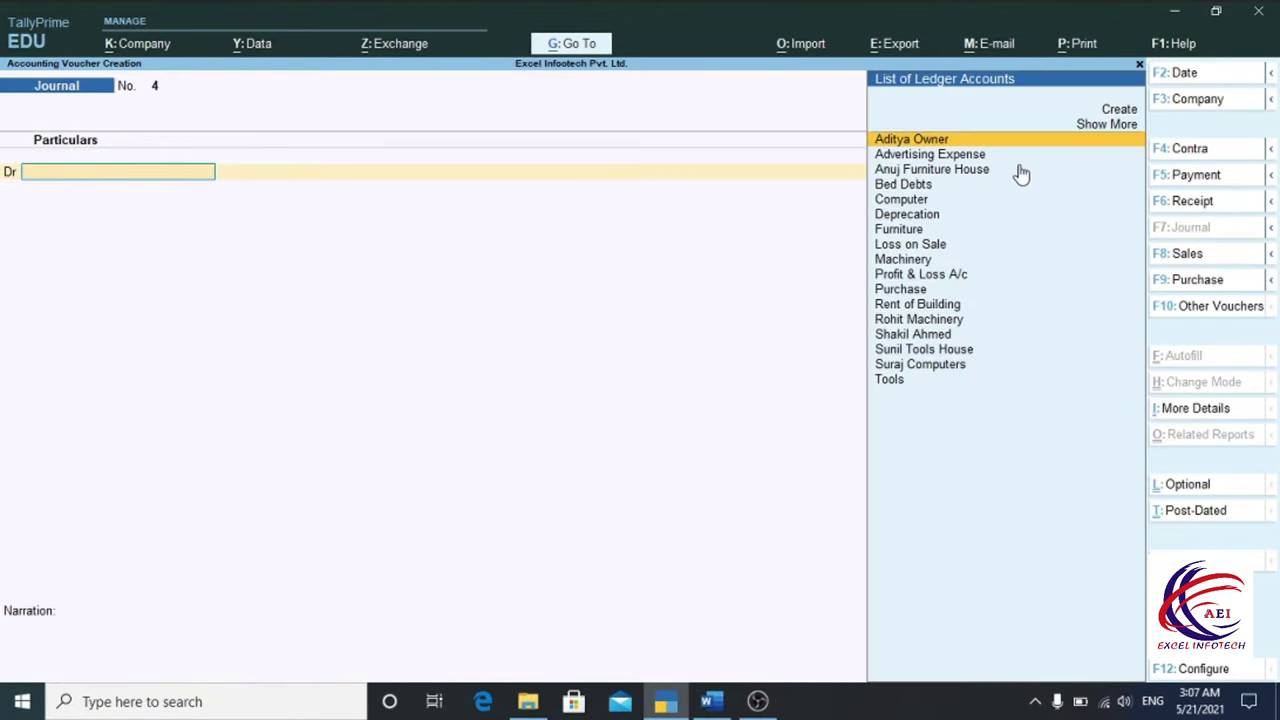
# Step: Check question 4 in Word: a Computer bought from Suraj Computers
pyautogui.hotkey('alt', 'Tab')
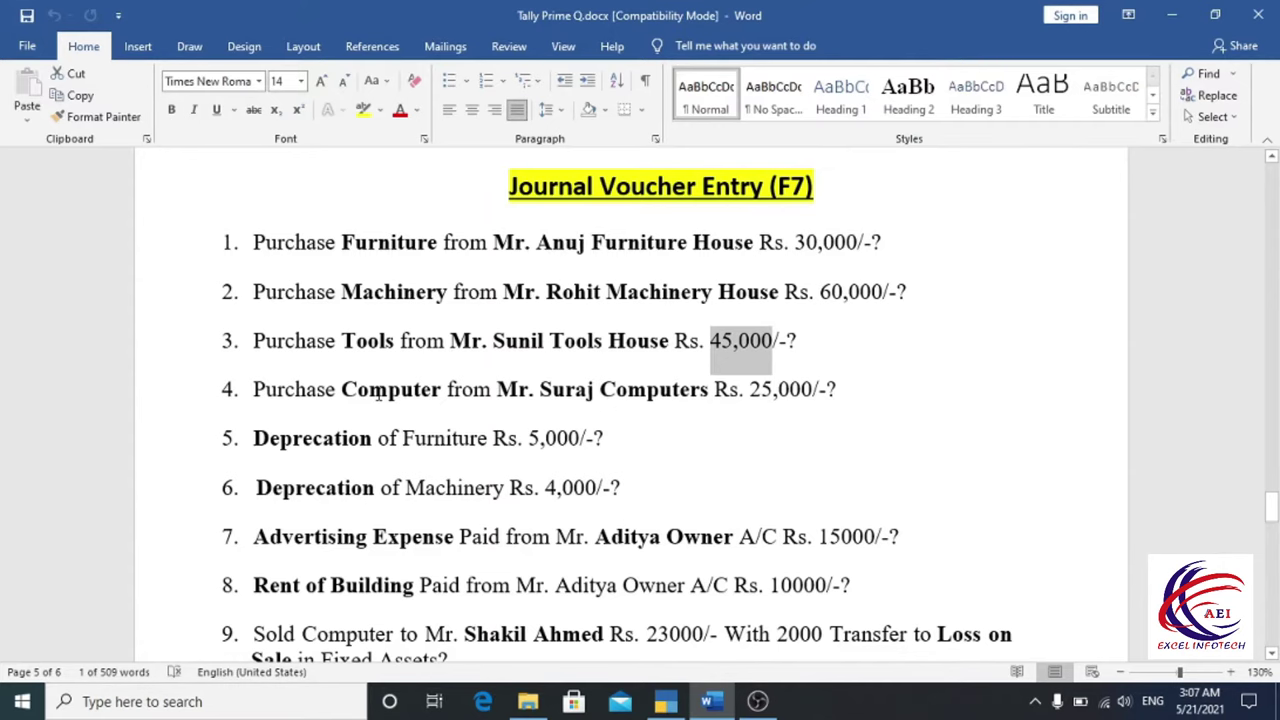
pyautogui.doubleClick(385, 392)
pyautogui.moveTo(540, 390); pyautogui.dragTo(690, 392)
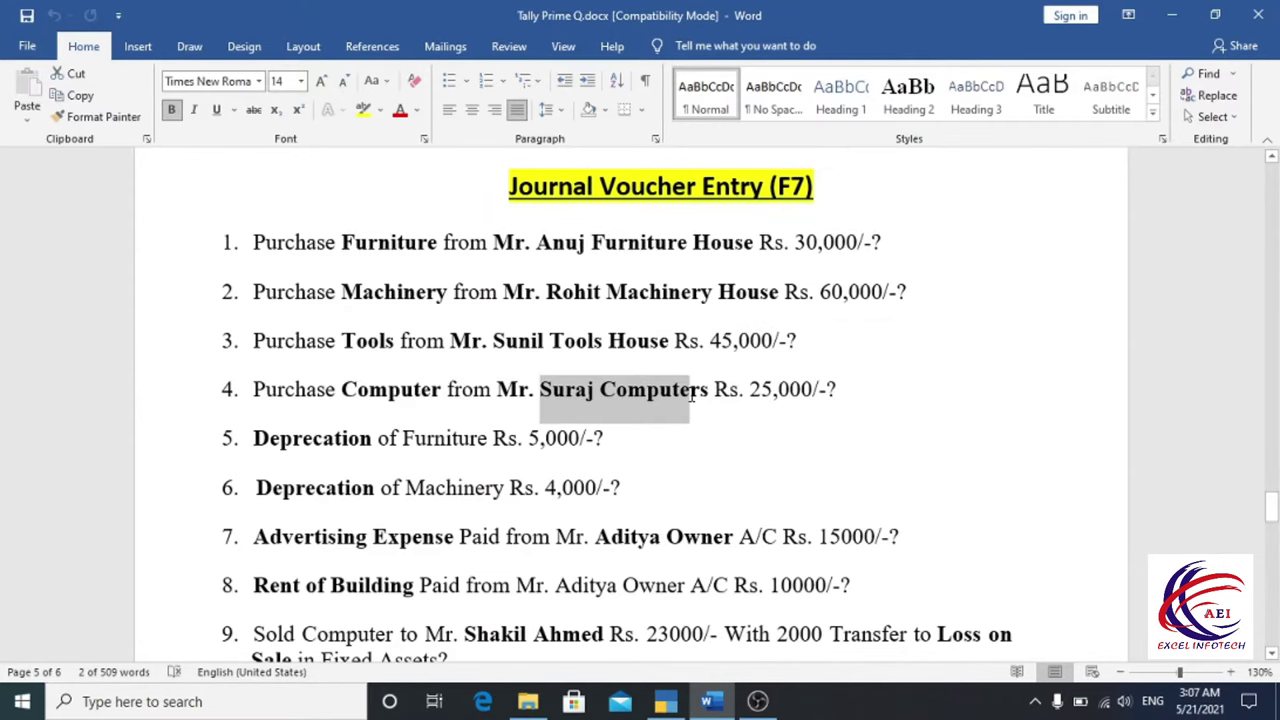
pyautogui.hotkey('alt', 'Tab')
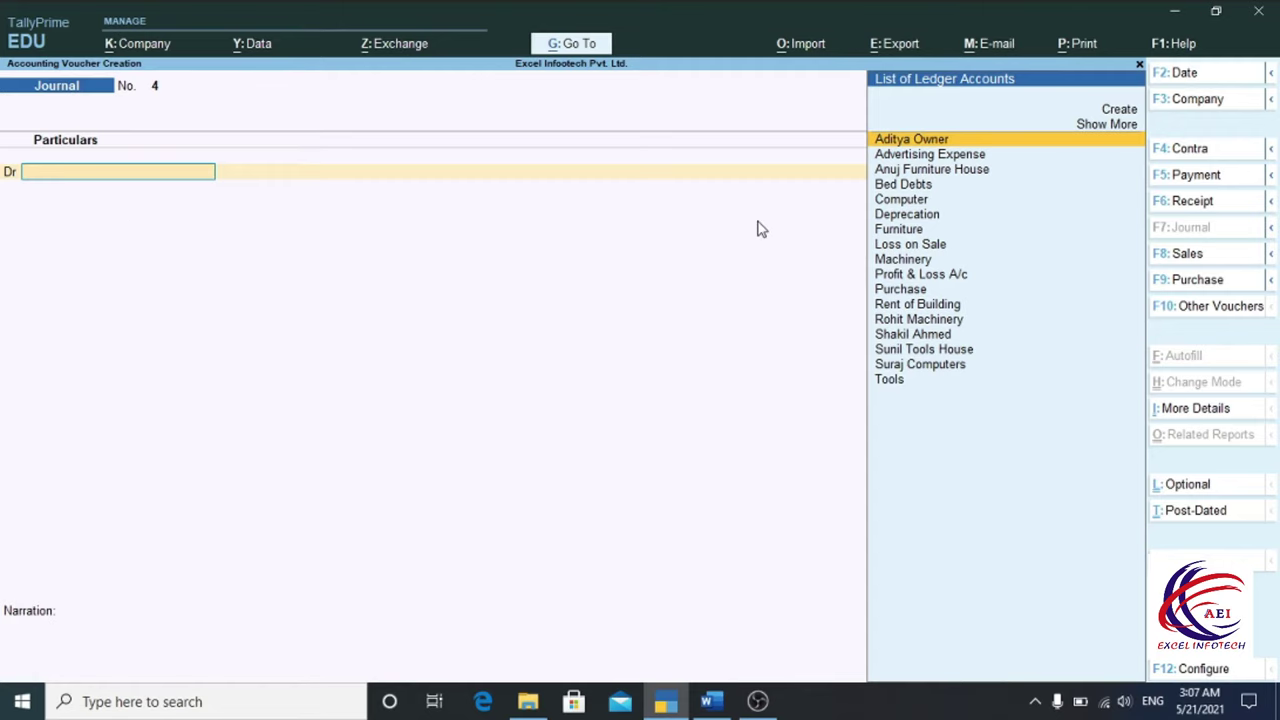
# Step: Record journal voucher 4: Dr Computer 25,000, Cr Suraj Computers 25,000 on account, and accept it
pyautogui.write('C')
pyautogui.press('Return')
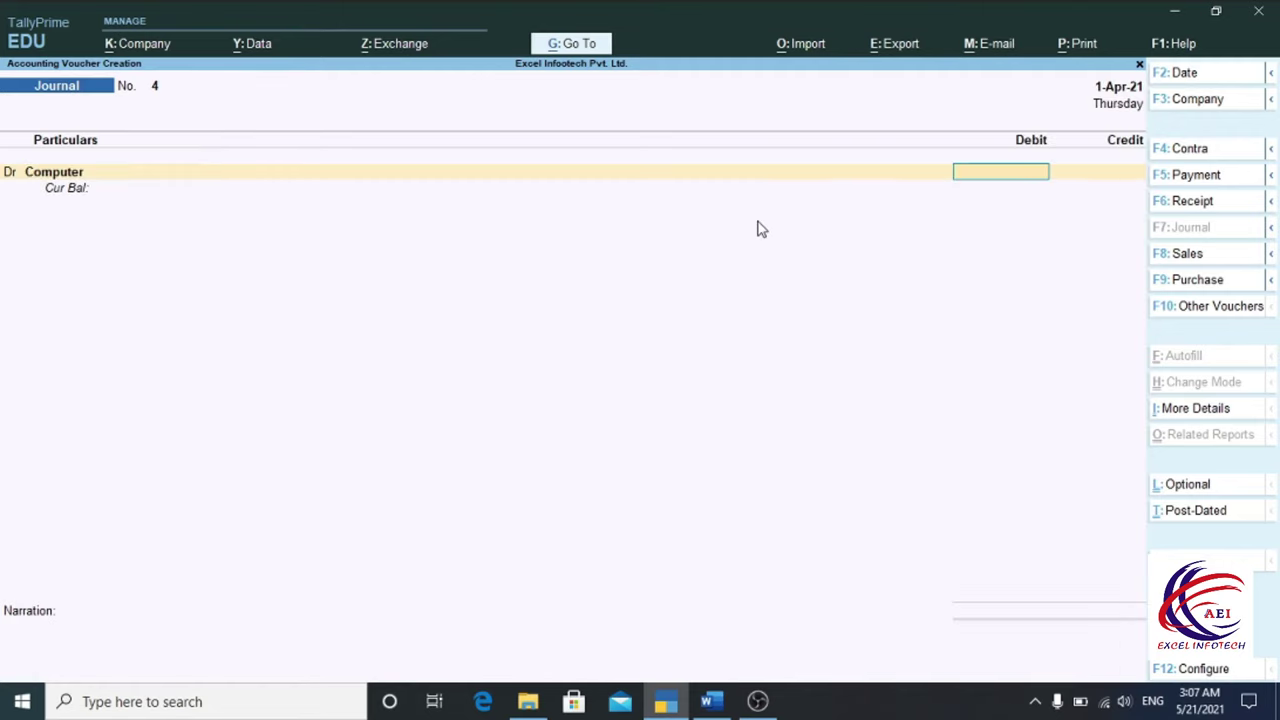
pyautogui.write('2500')
pyautogui.write('0')
pyautogui.press('Return')
pyautogui.press('Return')
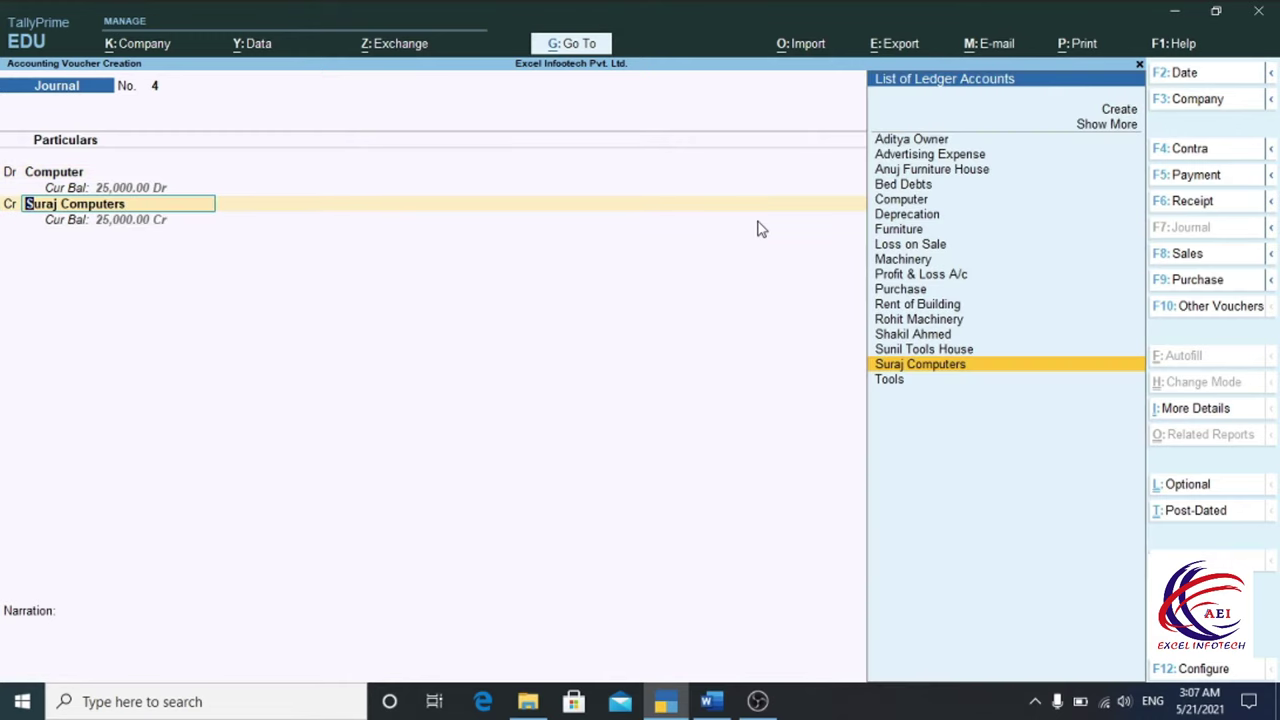
pyautogui.press('Return')
pyautogui.press('Return')
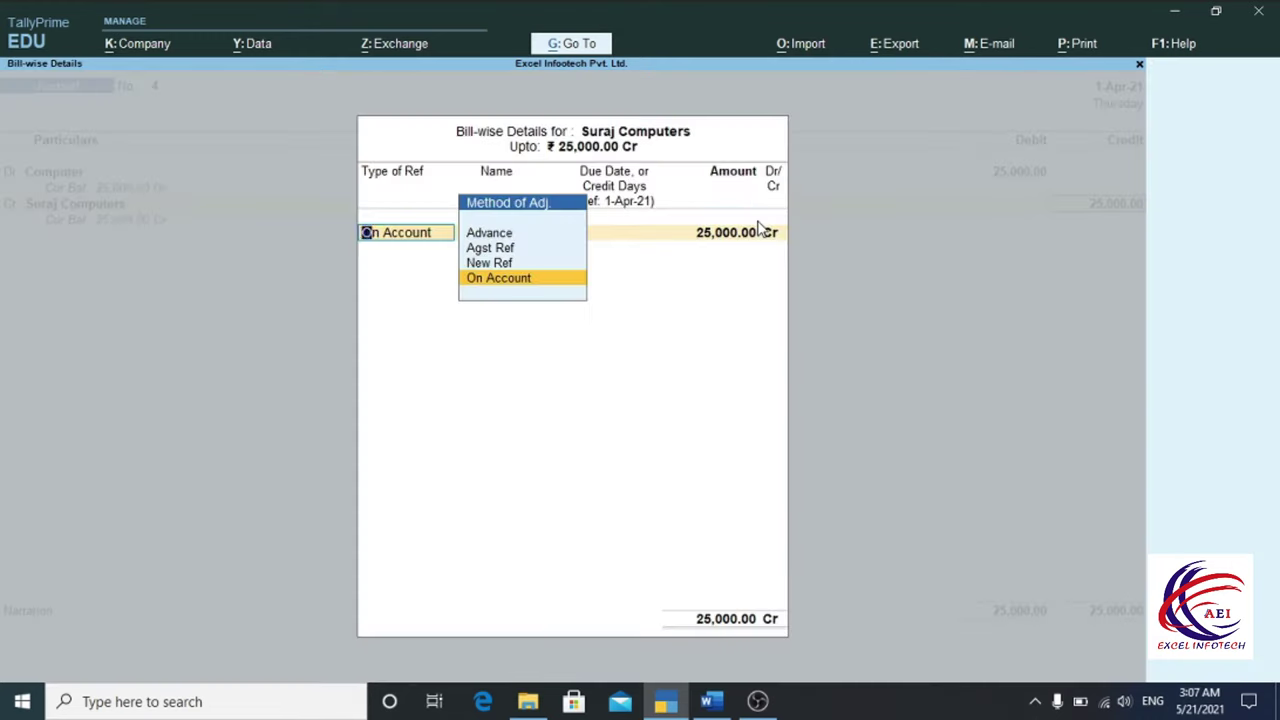
pyautogui.press('Return')
pyautogui.press('Return')
pyautogui.press('Return')
pyautogui.press('Return')
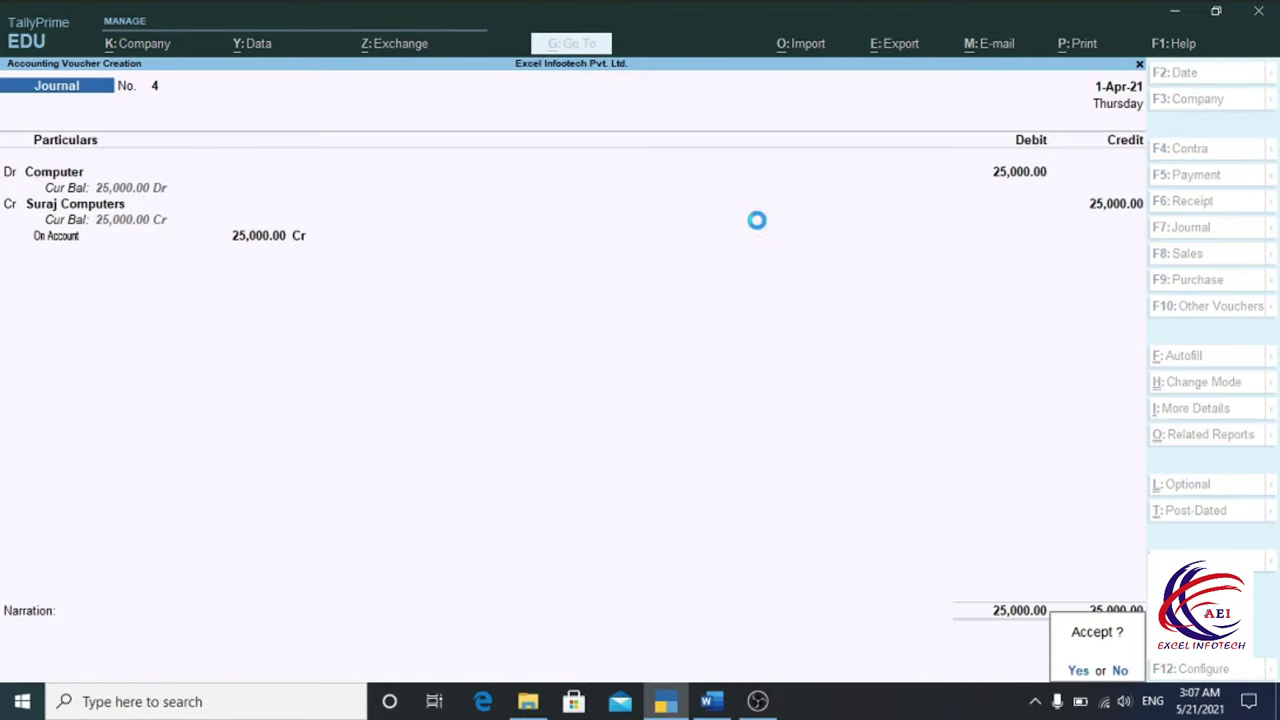
pyautogui.hotkey('alt', 'Tab')
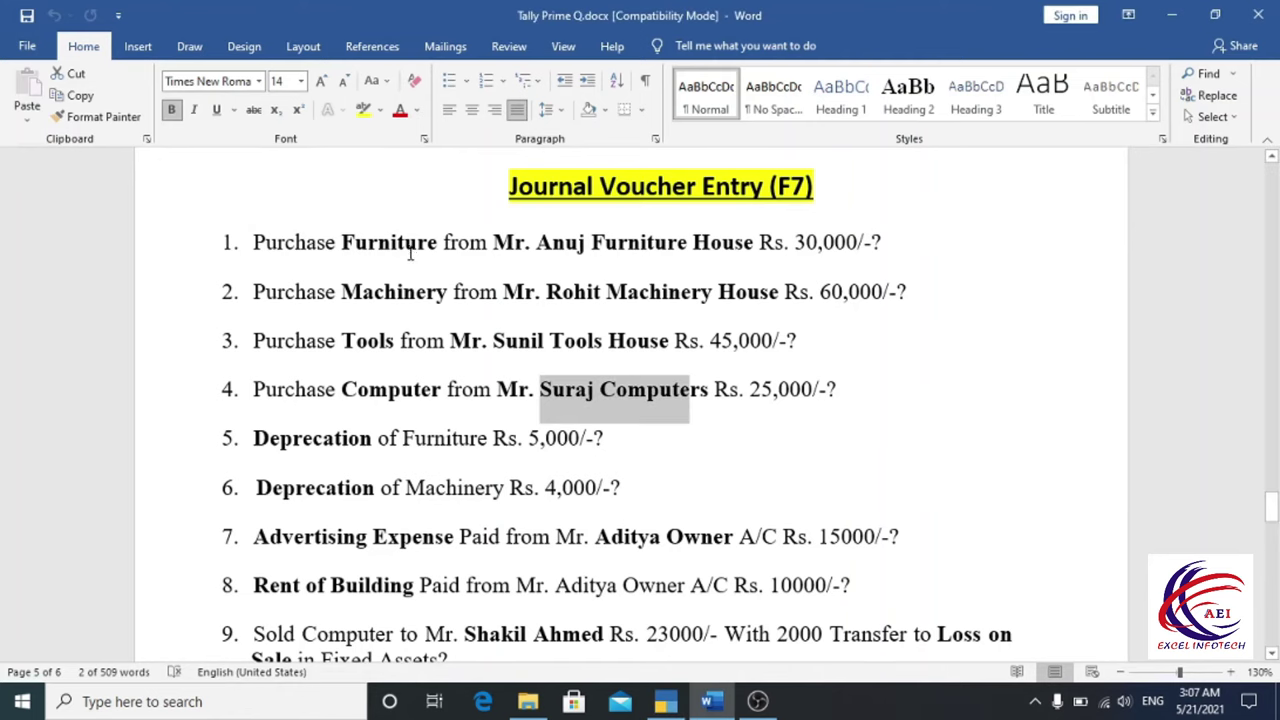
pyautogui.click(398, 291)
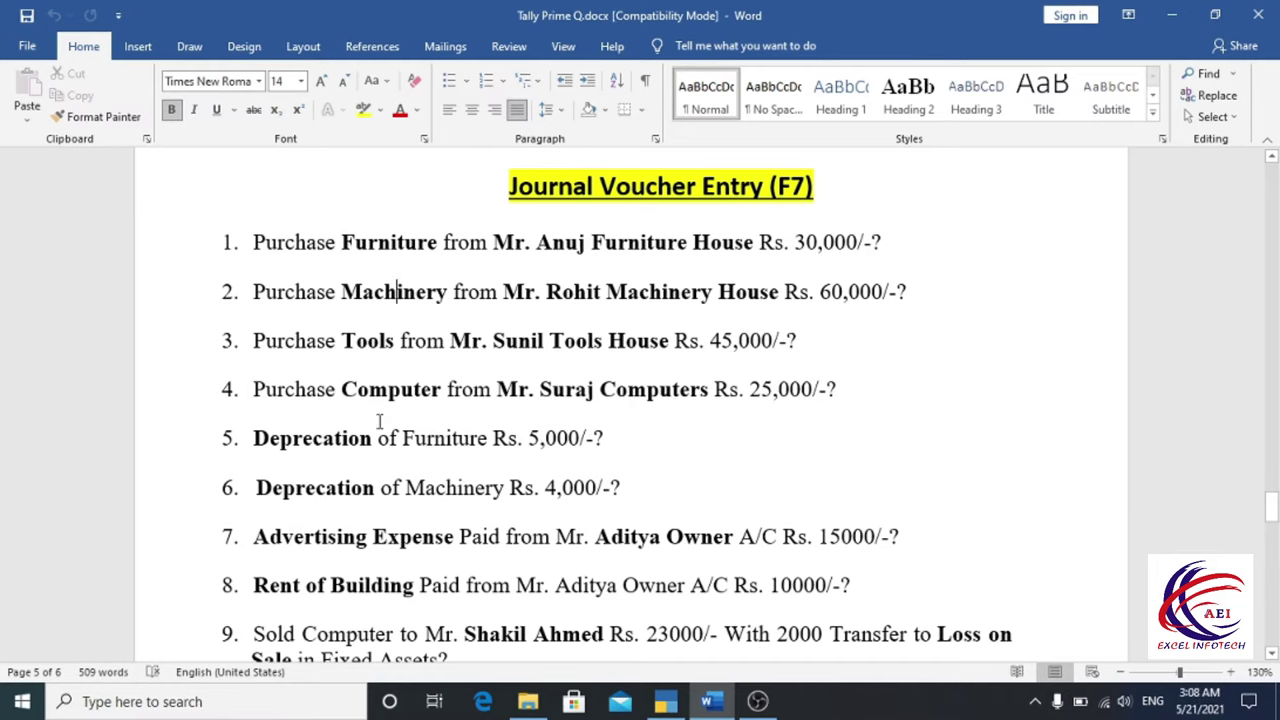
pyautogui.scroll(-1, 380, 422)
pyautogui.moveTo(245, 381); pyautogui.dragTo(590, 382)
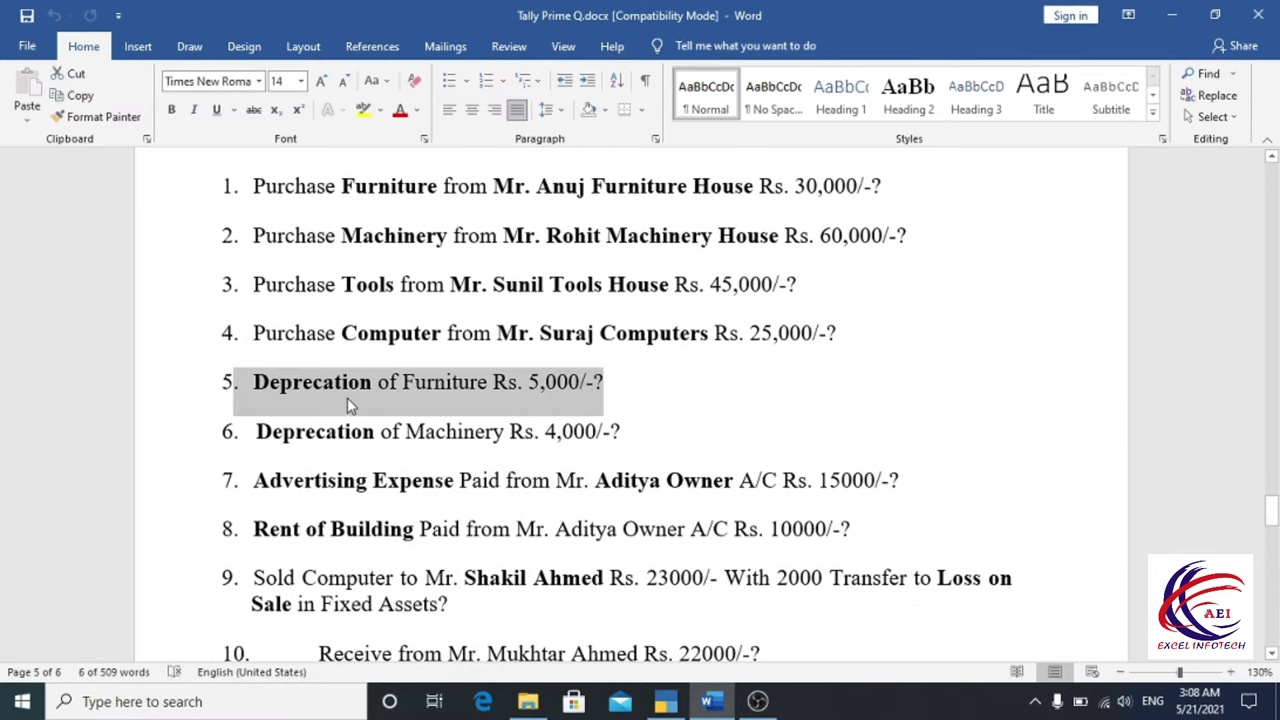
pyautogui.click(563, 386)
pyautogui.doubleClick(301, 384)
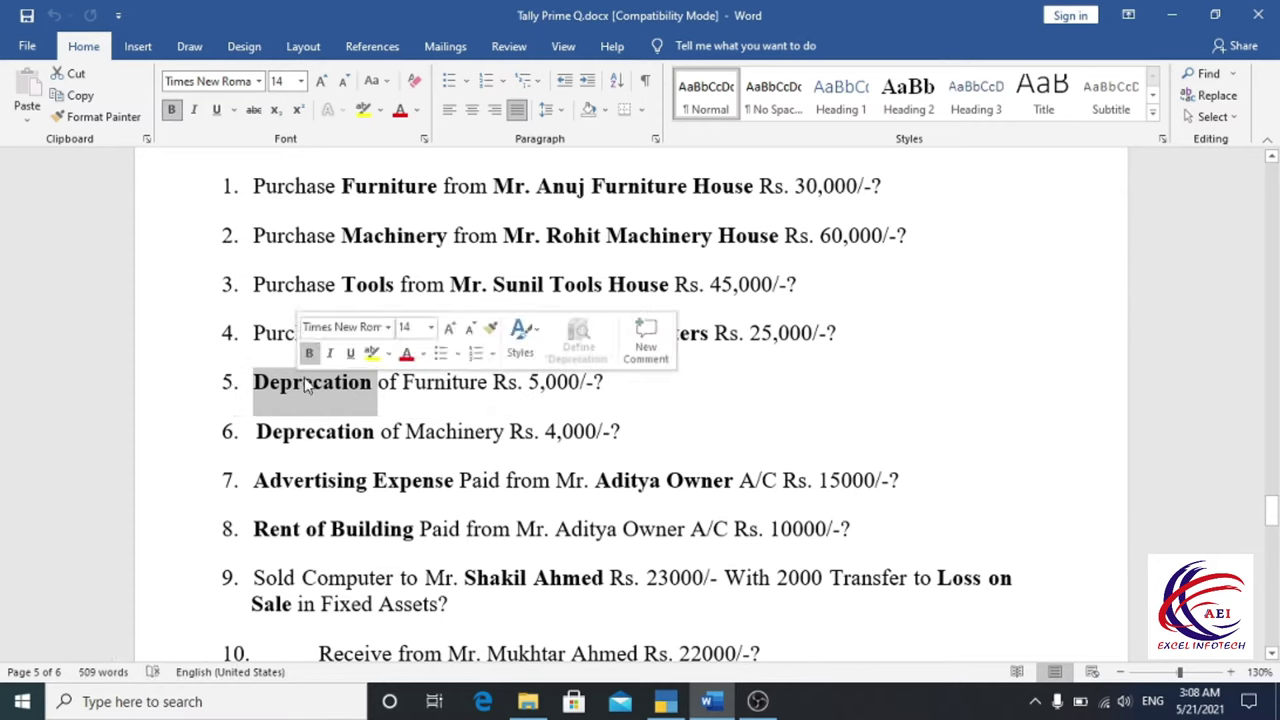
pyautogui.doubleClick(434, 388)
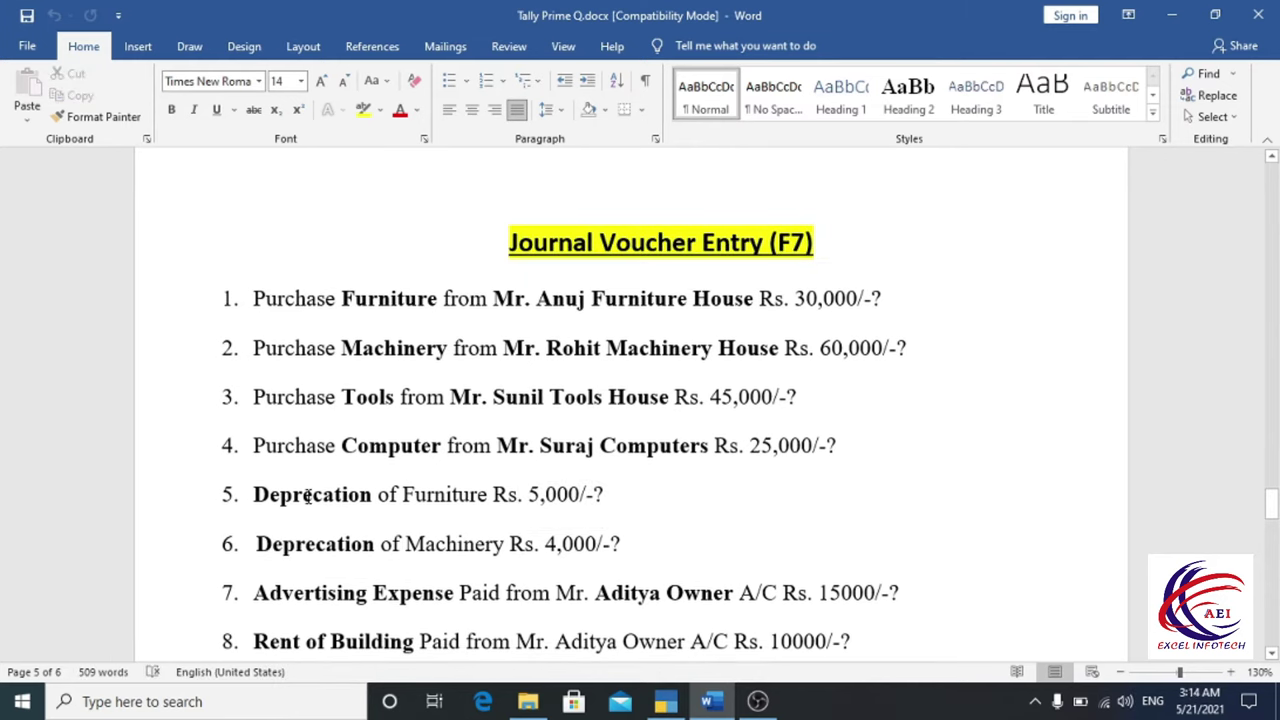
pyautogui.doubleClick(382, 290)
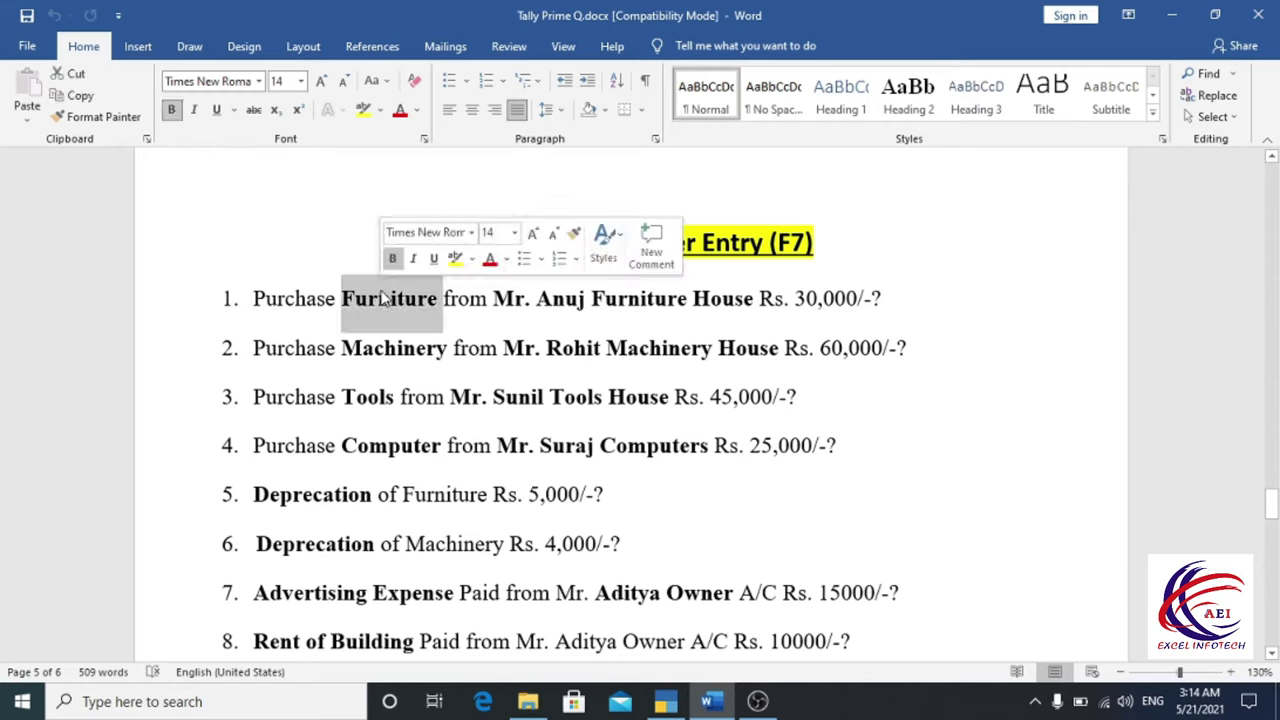
pyautogui.click(817, 300)
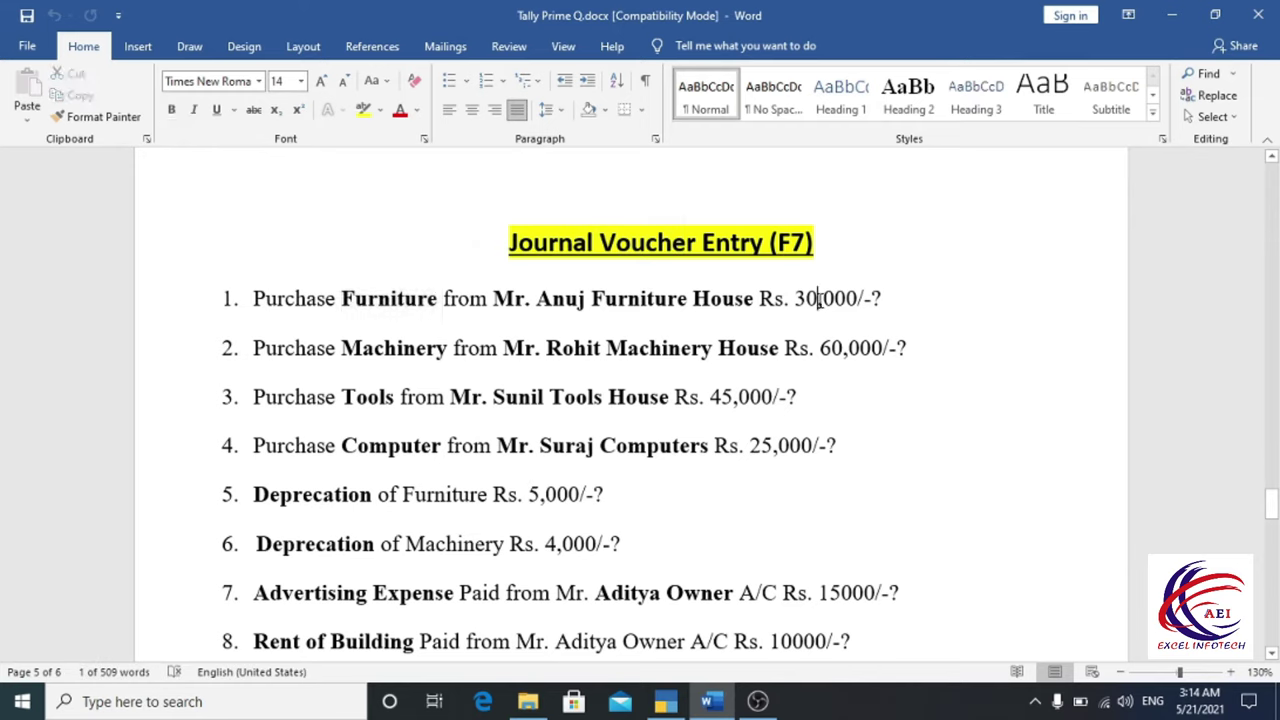
pyautogui.click(545, 497)
pyautogui.doubleClick(546, 497)
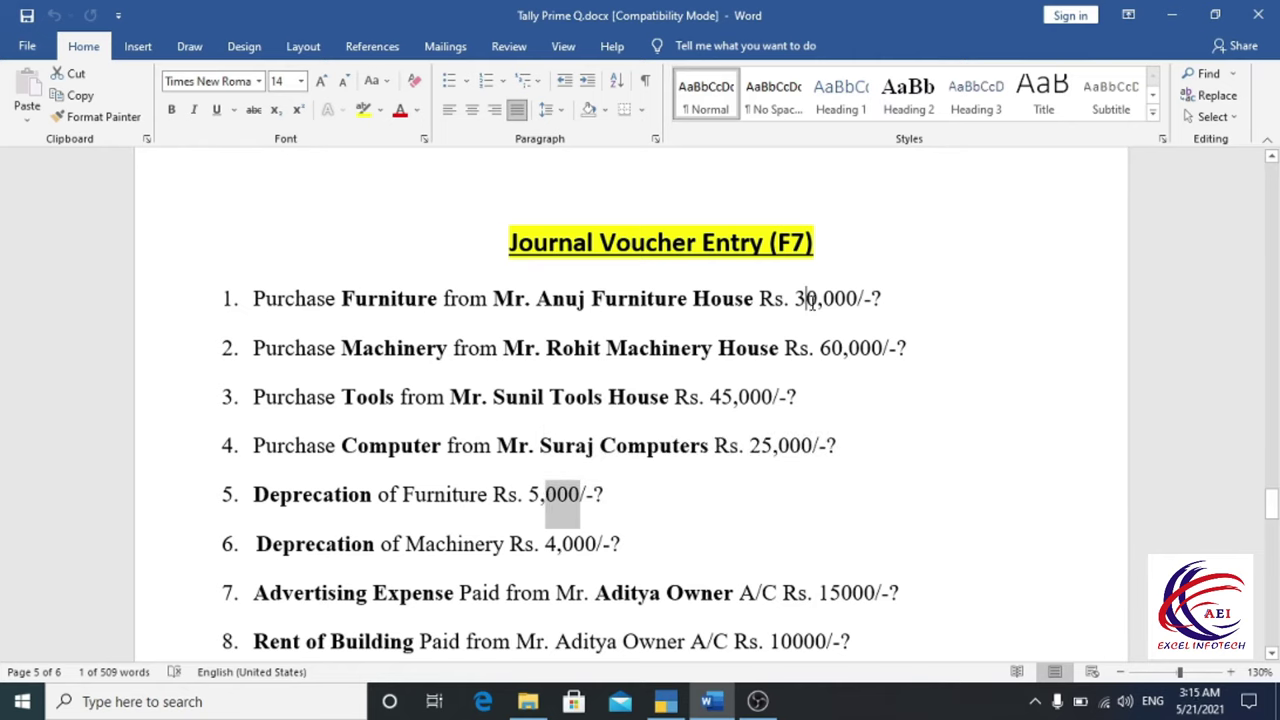
pyautogui.moveTo(806, 300); pyautogui.dragTo(845, 298)
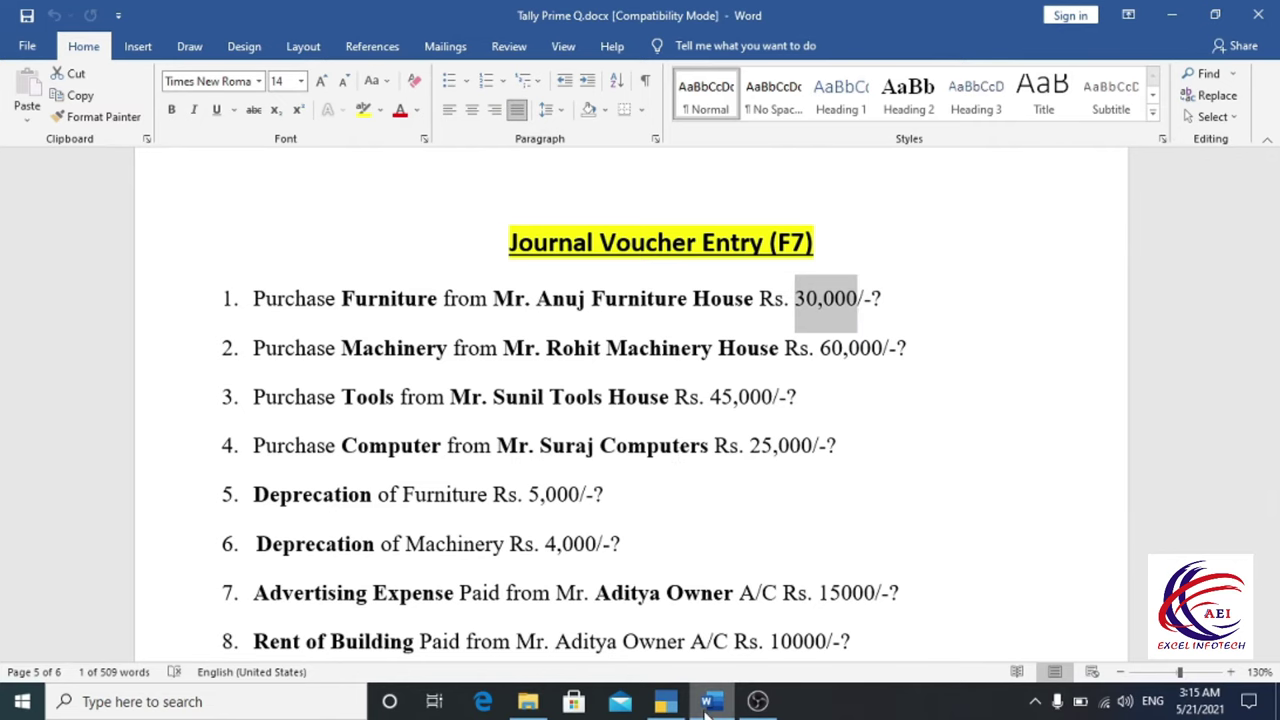
# Step: Record journal voucher 5: Dr Deprecation 5,000, Cr Furniture 5,000, skipping narration
pyautogui.click(665, 701)
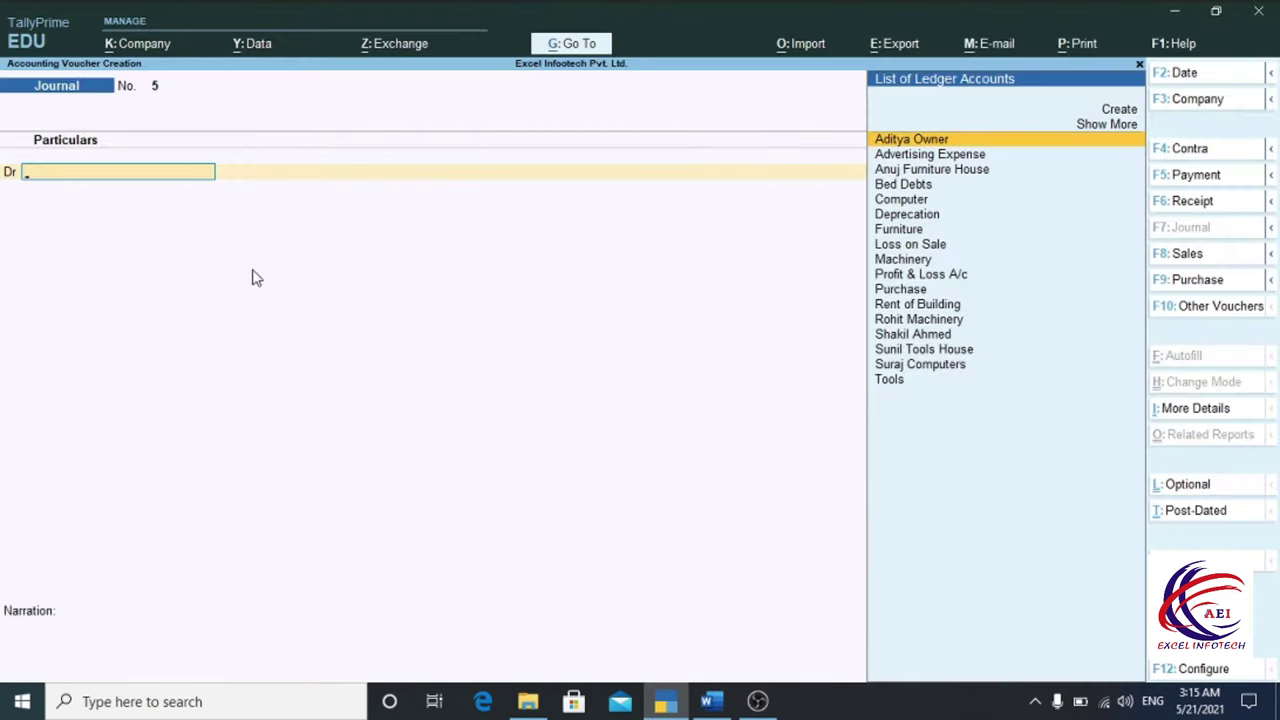
pyautogui.write('d')
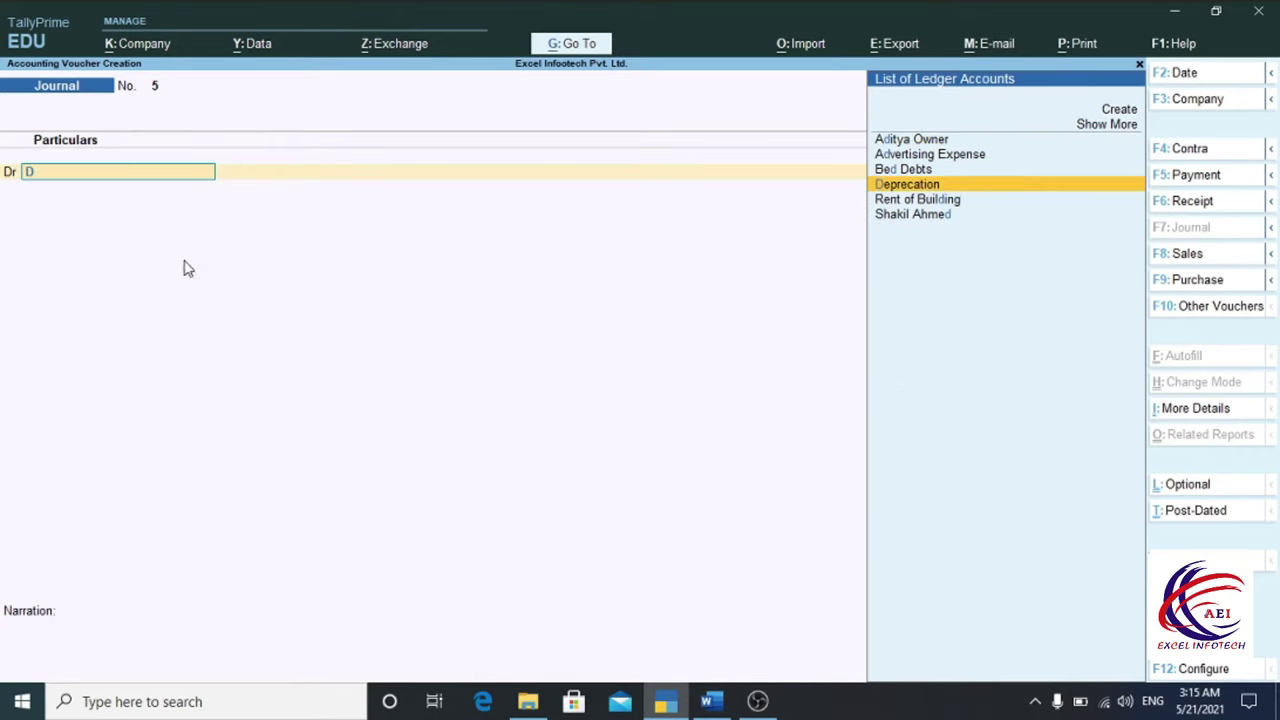
pyautogui.press('Return')
pyautogui.write('5000')
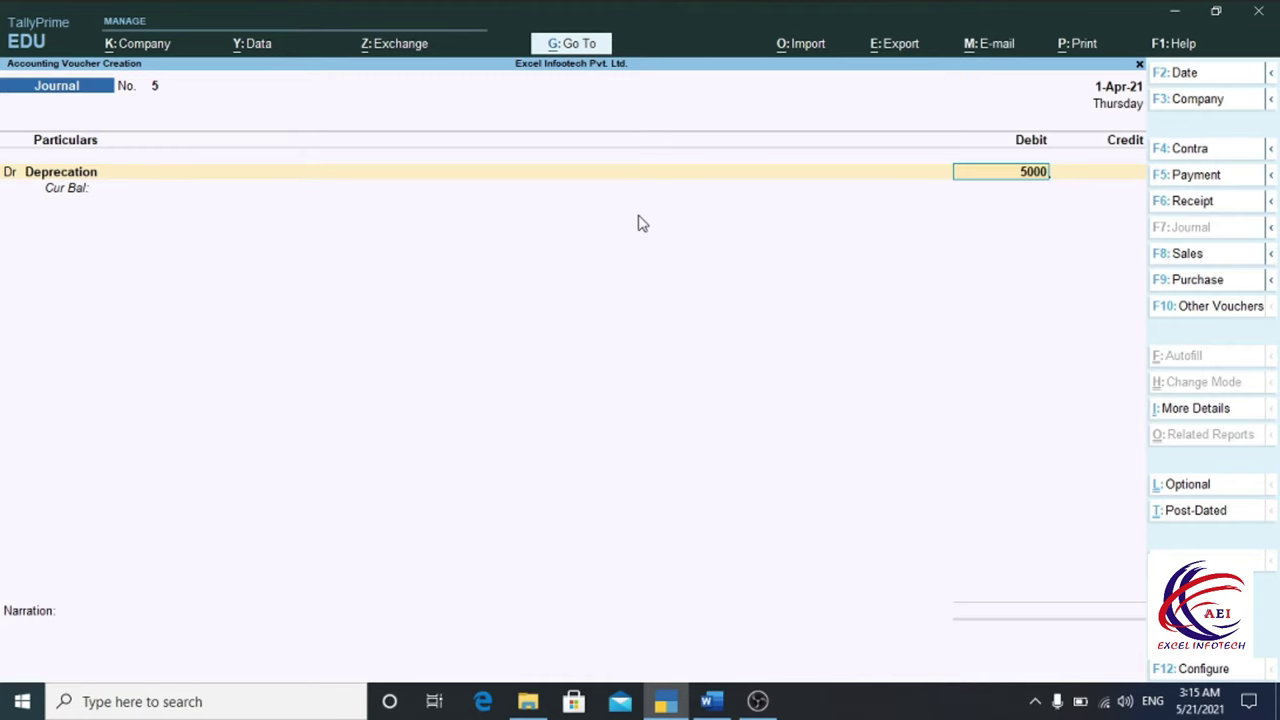
pyautogui.press('Return')
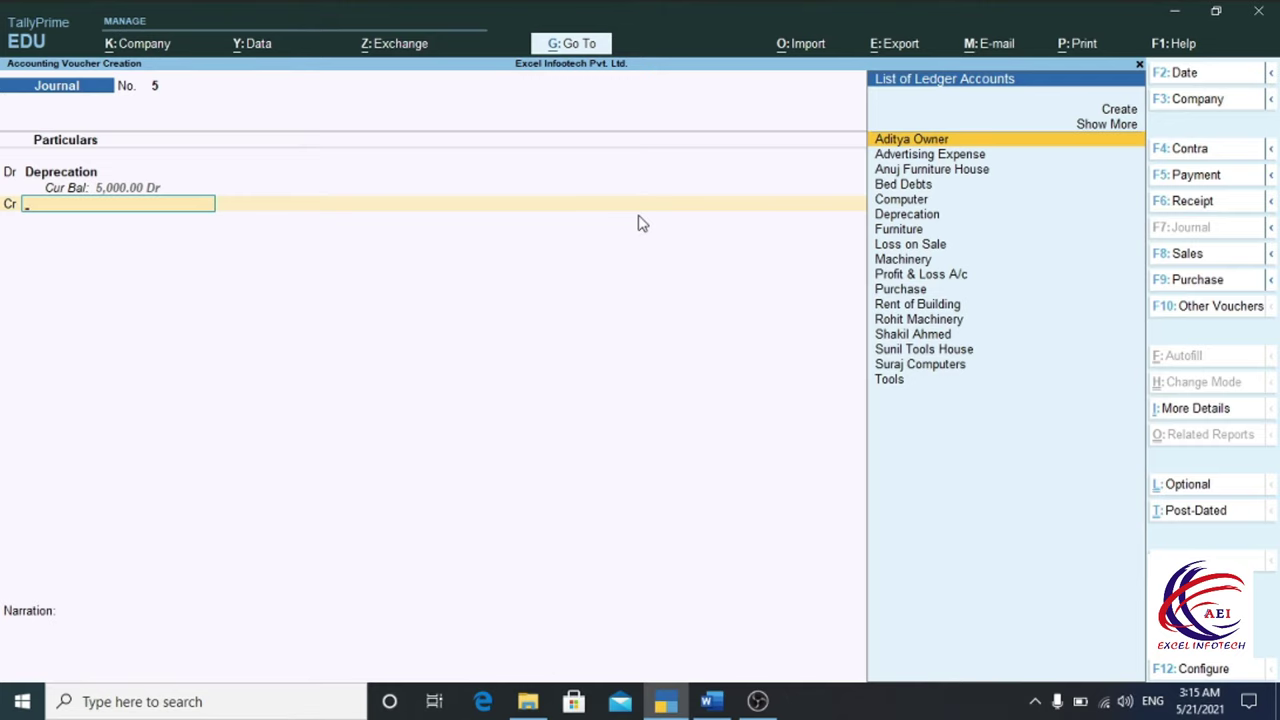
pyautogui.write('f')
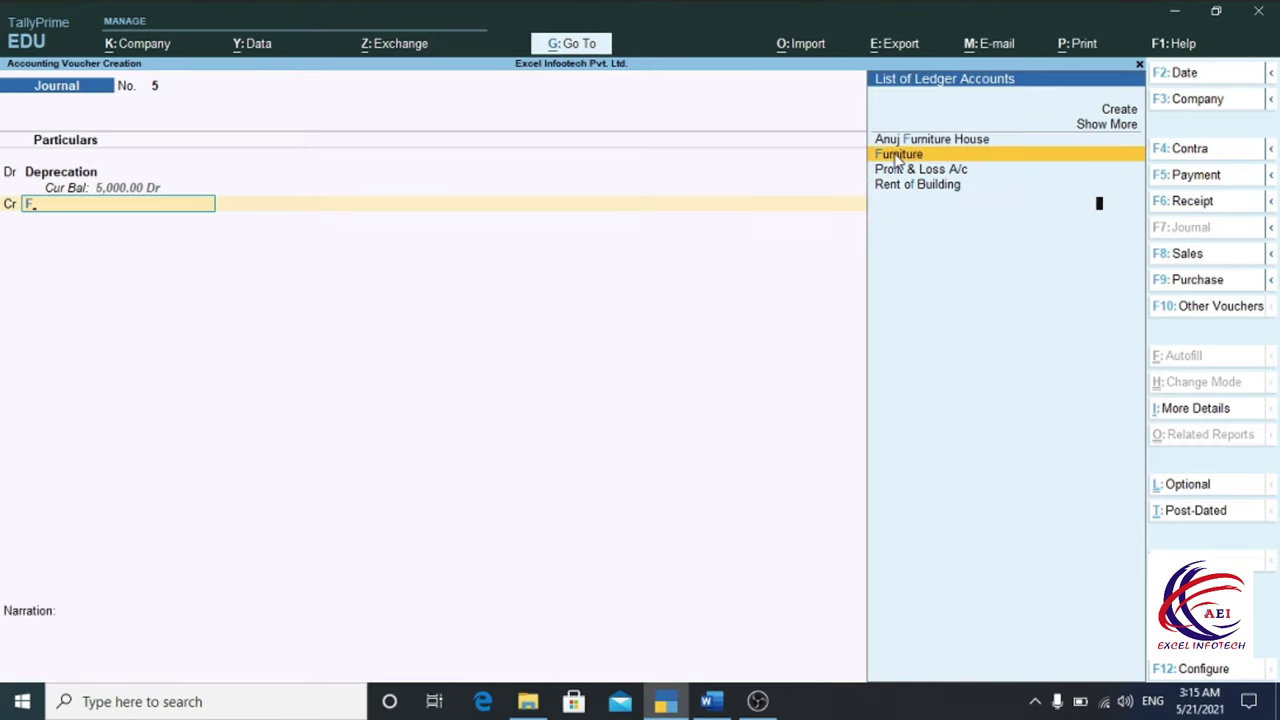
pyautogui.press('Return')
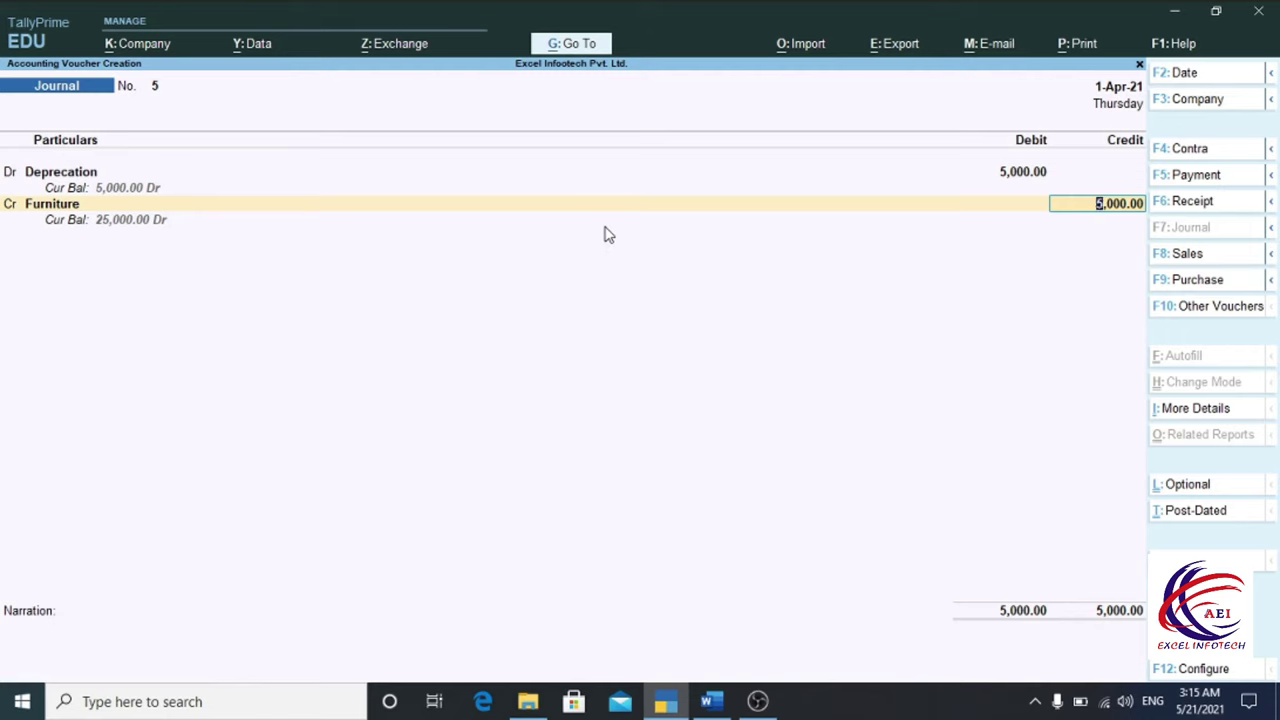
pyautogui.press('Return')
pyautogui.press('Return')
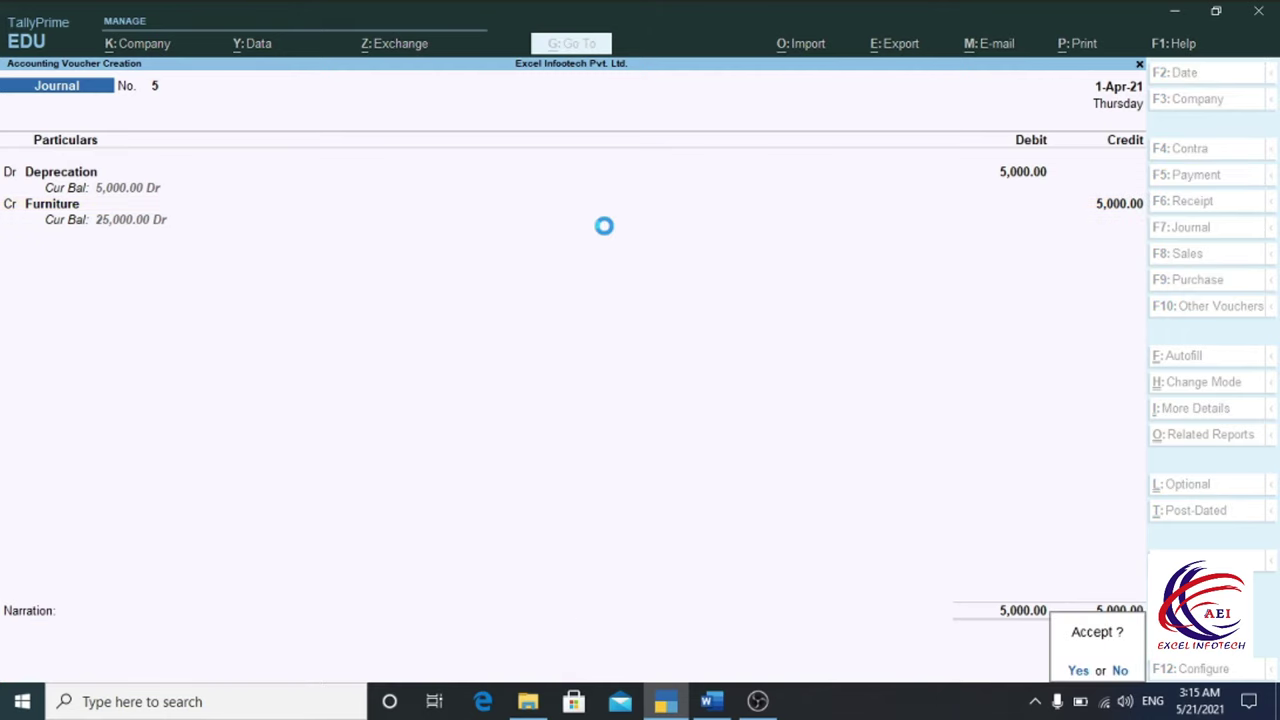
pyautogui.press('Return')
# Step: Review question 6 in Word: Rs. 4,000 depreciation on Machinery
pyautogui.hotkey('alt', 'Tab')
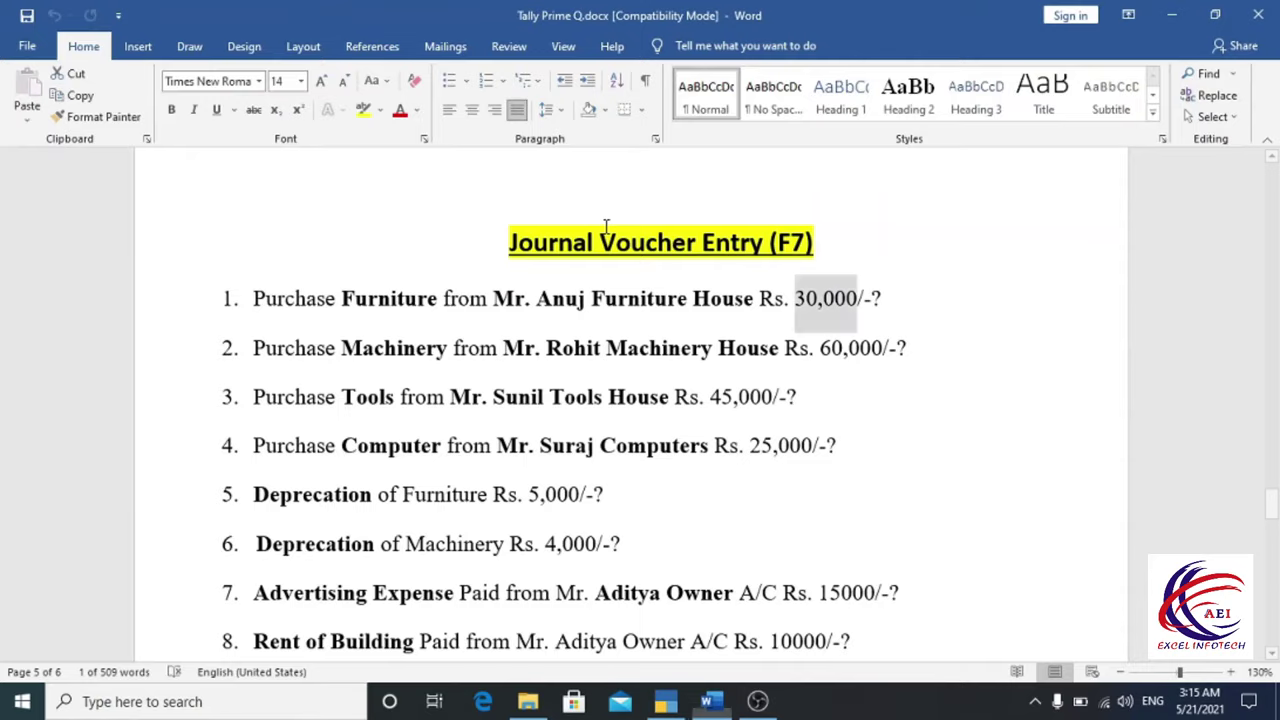
pyautogui.scroll(-1, 663, 386)
pyautogui.scroll(-3, 375, 445)
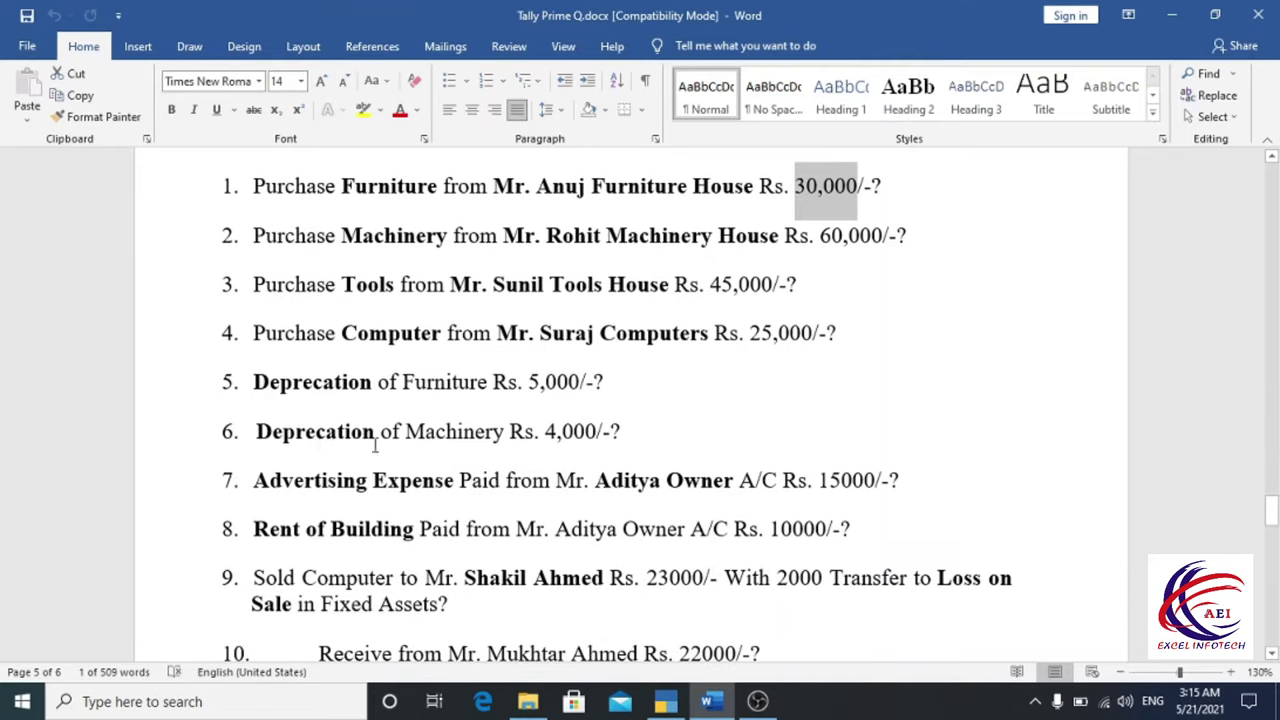
pyautogui.doubleClick(432, 445)
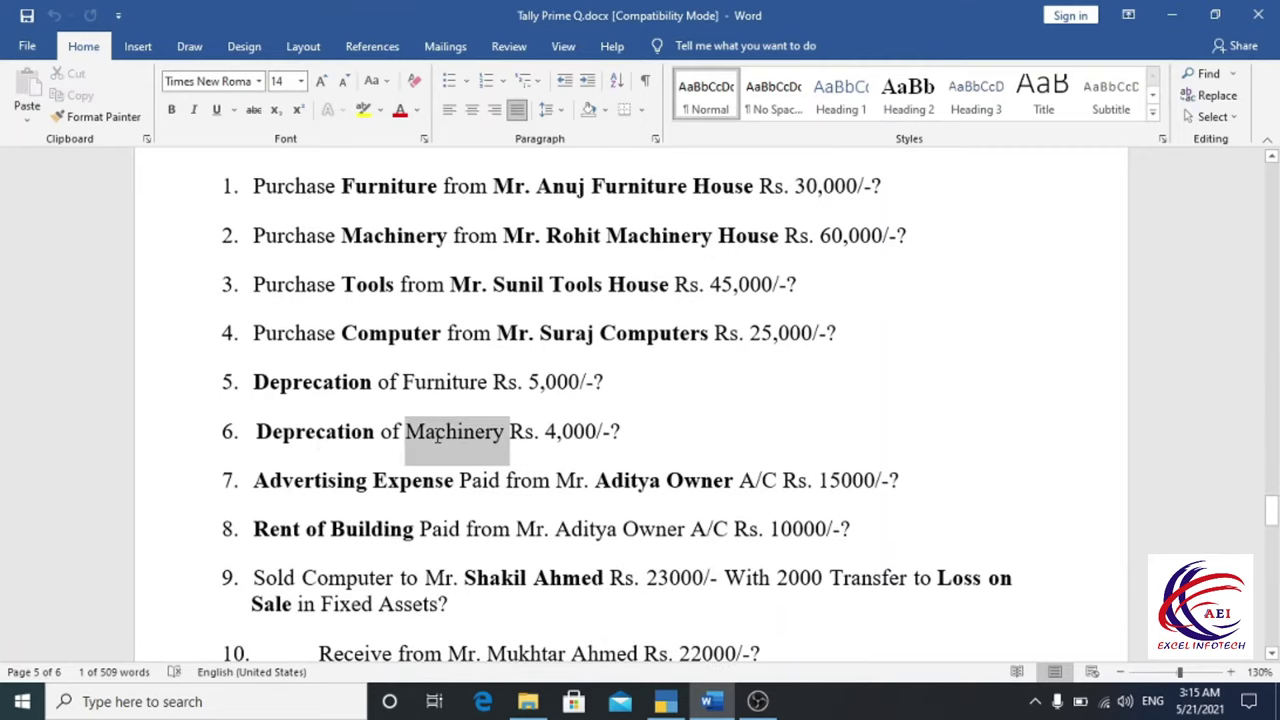
pyautogui.doubleClick(569, 440)
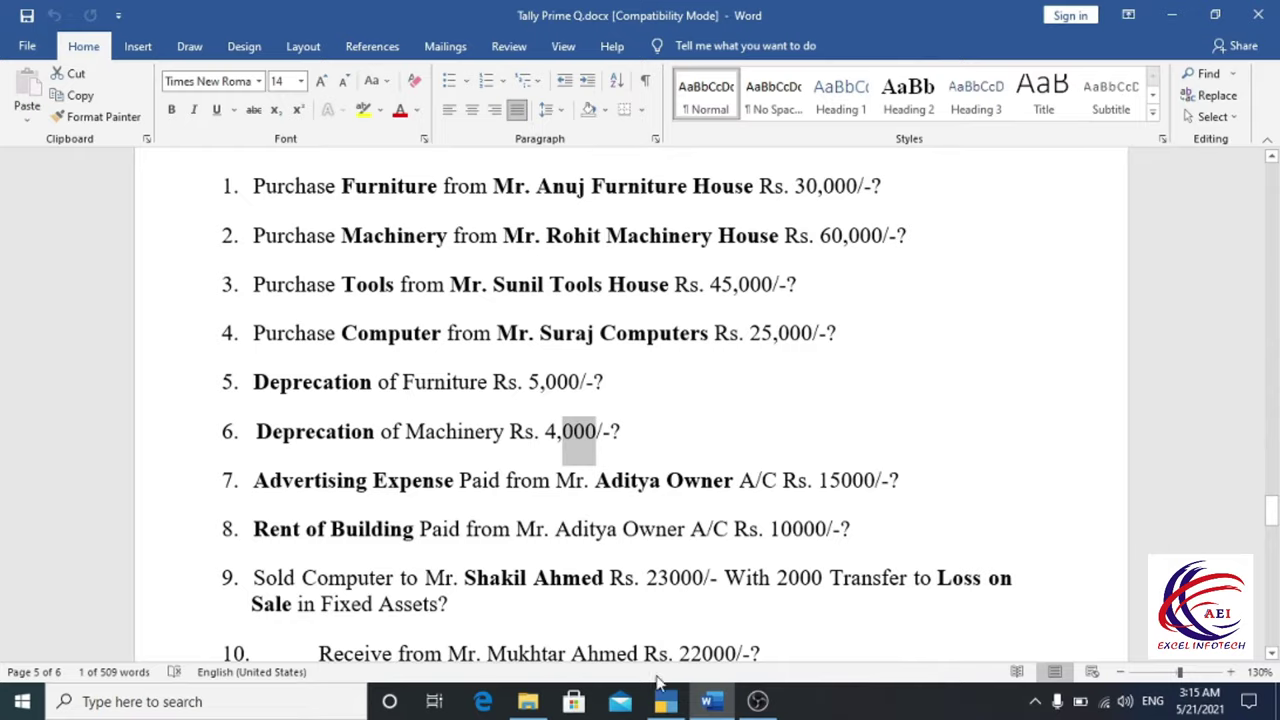
# Step: Enter journal voucher 6: Dr Deprecation 4,000, Cr Machinery 4,000
pyautogui.hotkey('alt', 'Tab')
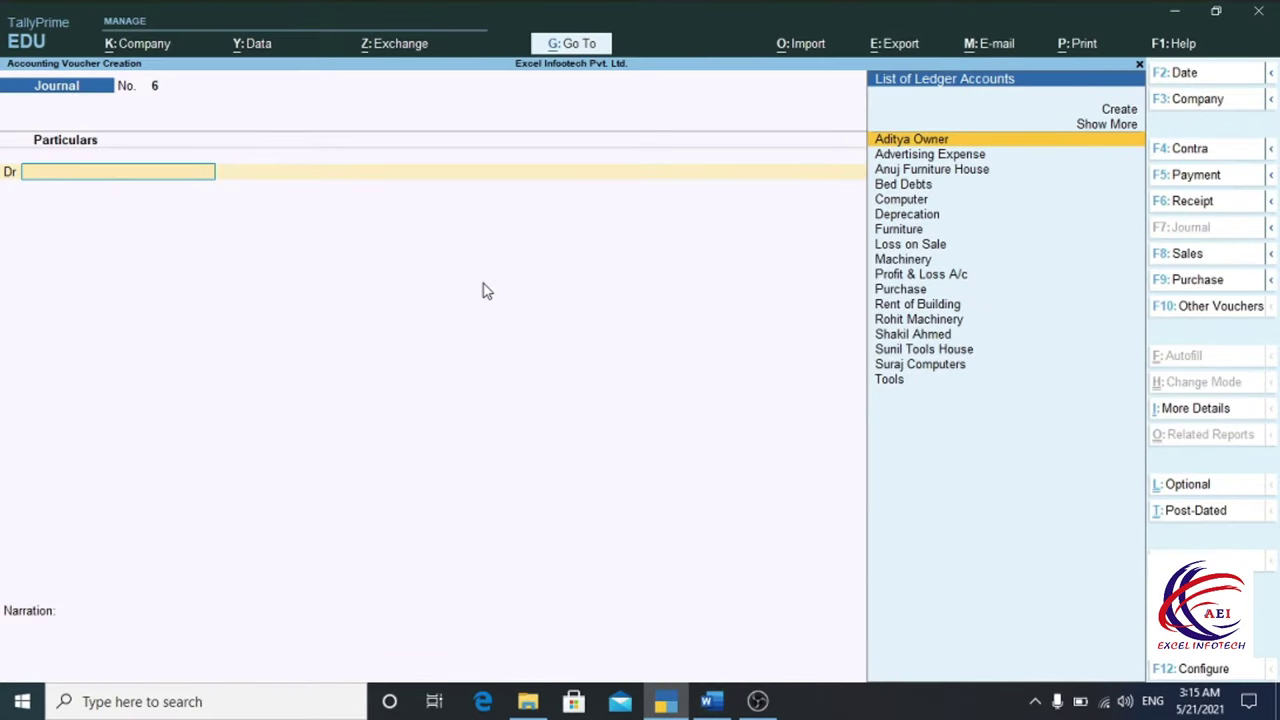
pyautogui.write('d')
pyautogui.press('Return')
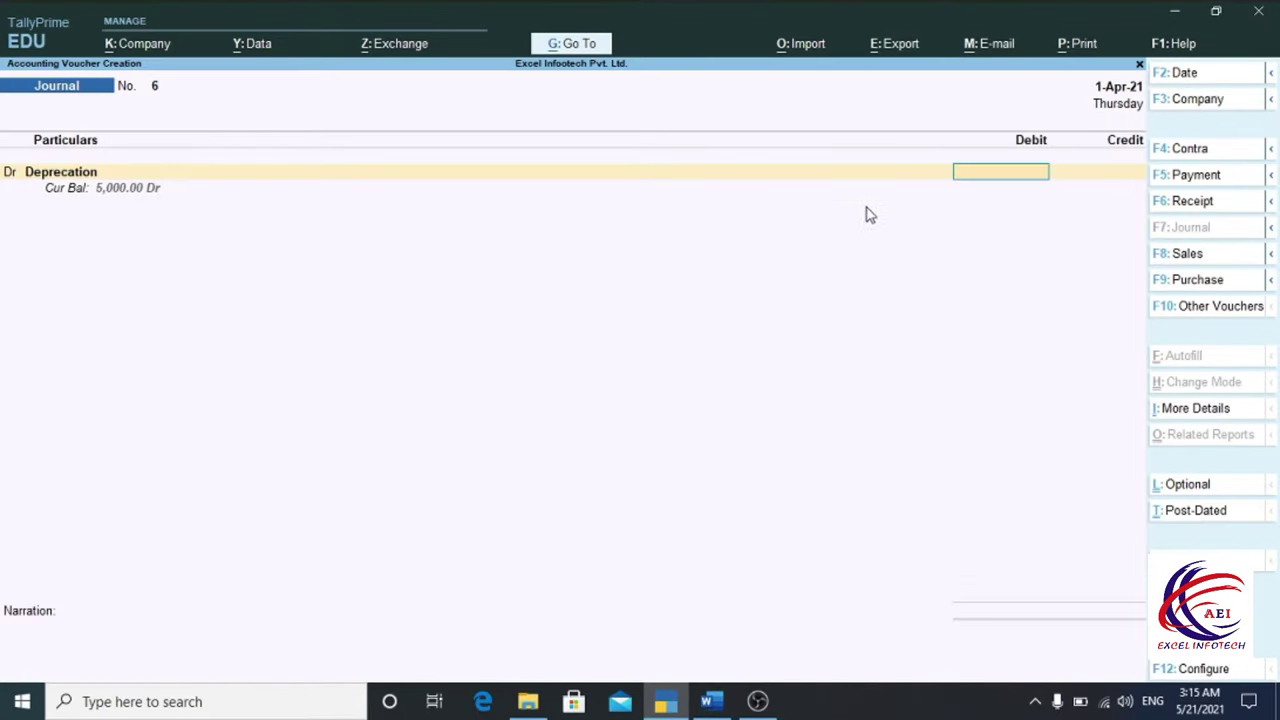
pyautogui.write('4000')
pyautogui.press('Return')
pyautogui.press('Return')
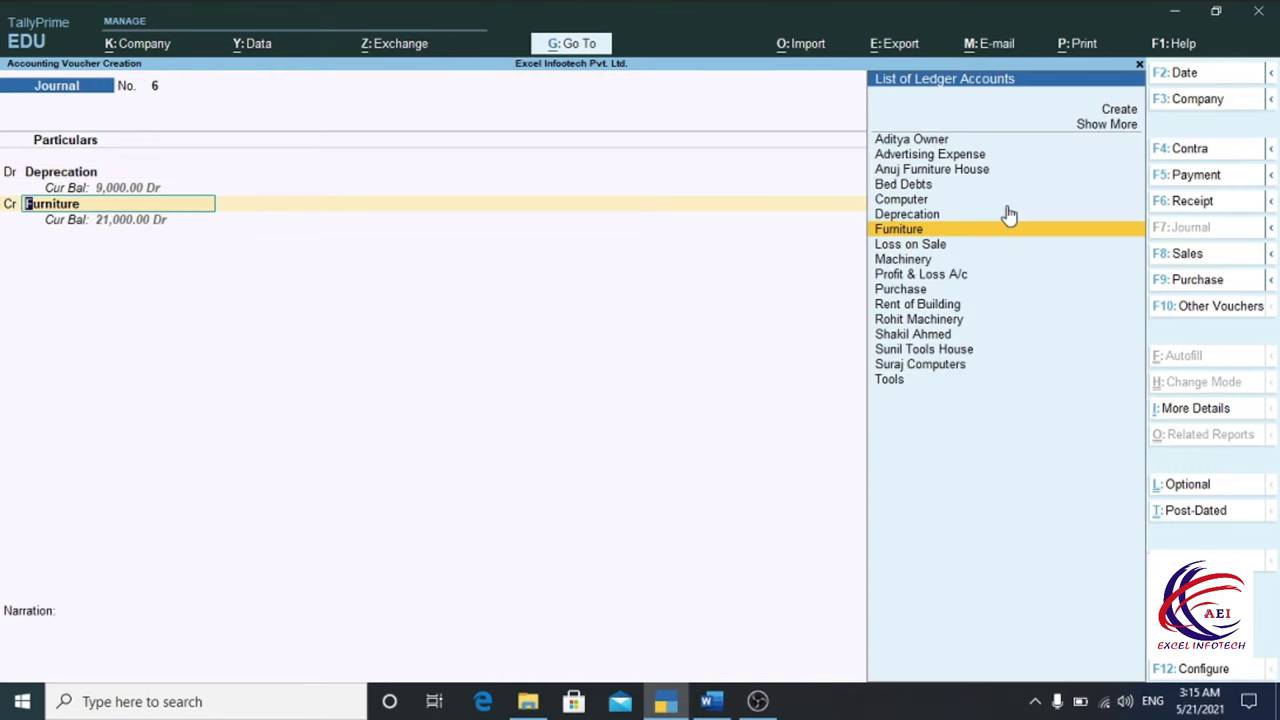
pyautogui.write('Ma')
pyautogui.press('Up')
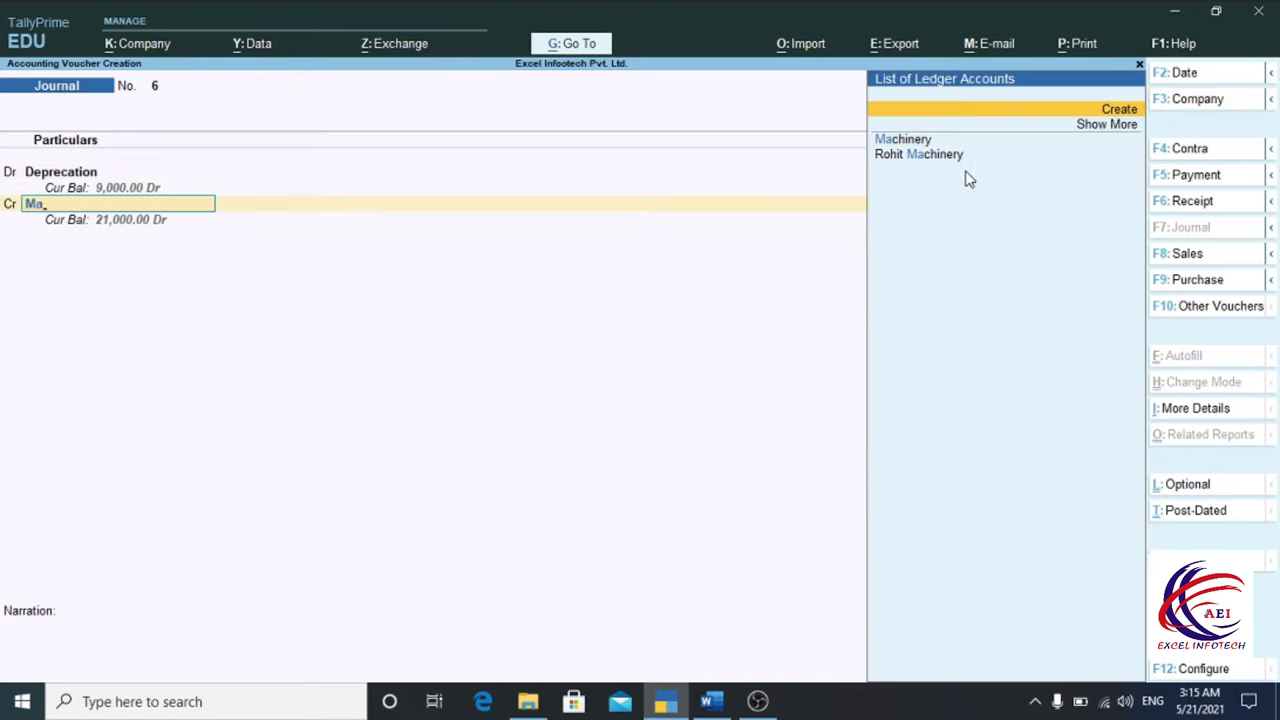
pyautogui.click(909, 141)
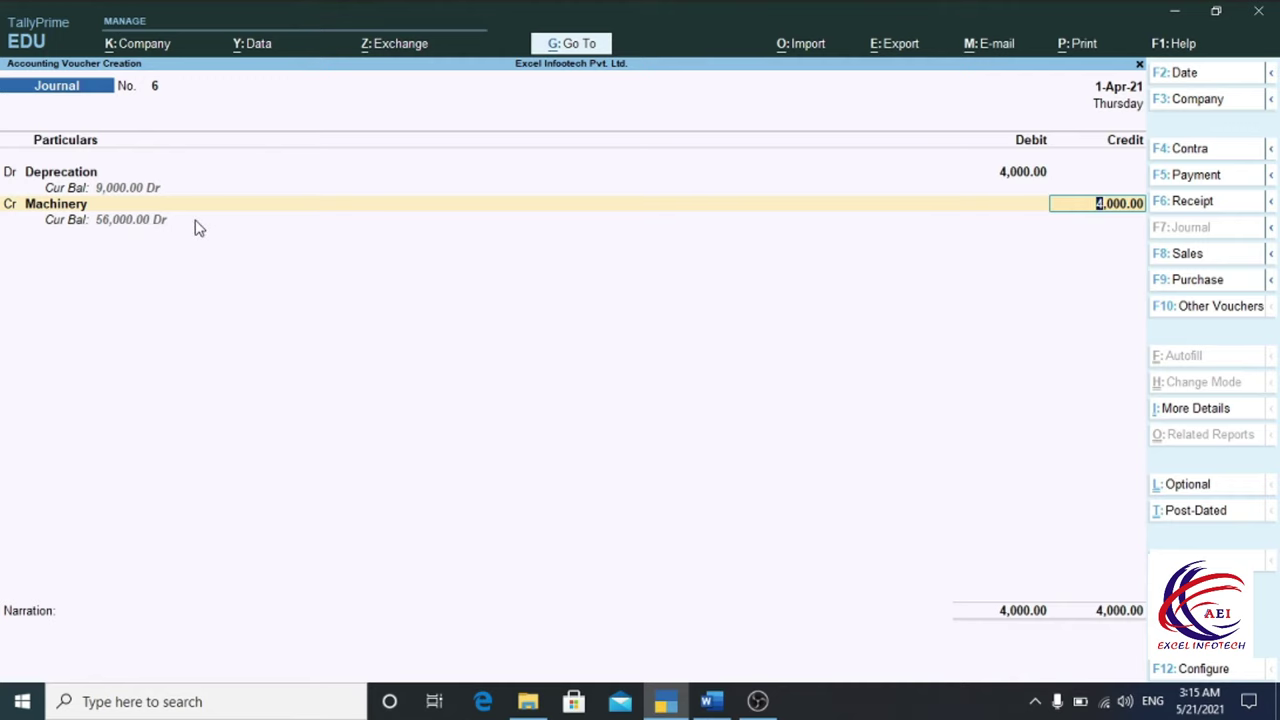
pyautogui.press('Return')
pyautogui.press('Return')
pyautogui.press('Return')
# Step: Review question 7 in Word: Advertising Expense and the owner's account for Rs. 15,000
pyautogui.hotkey('alt', 'Tab')
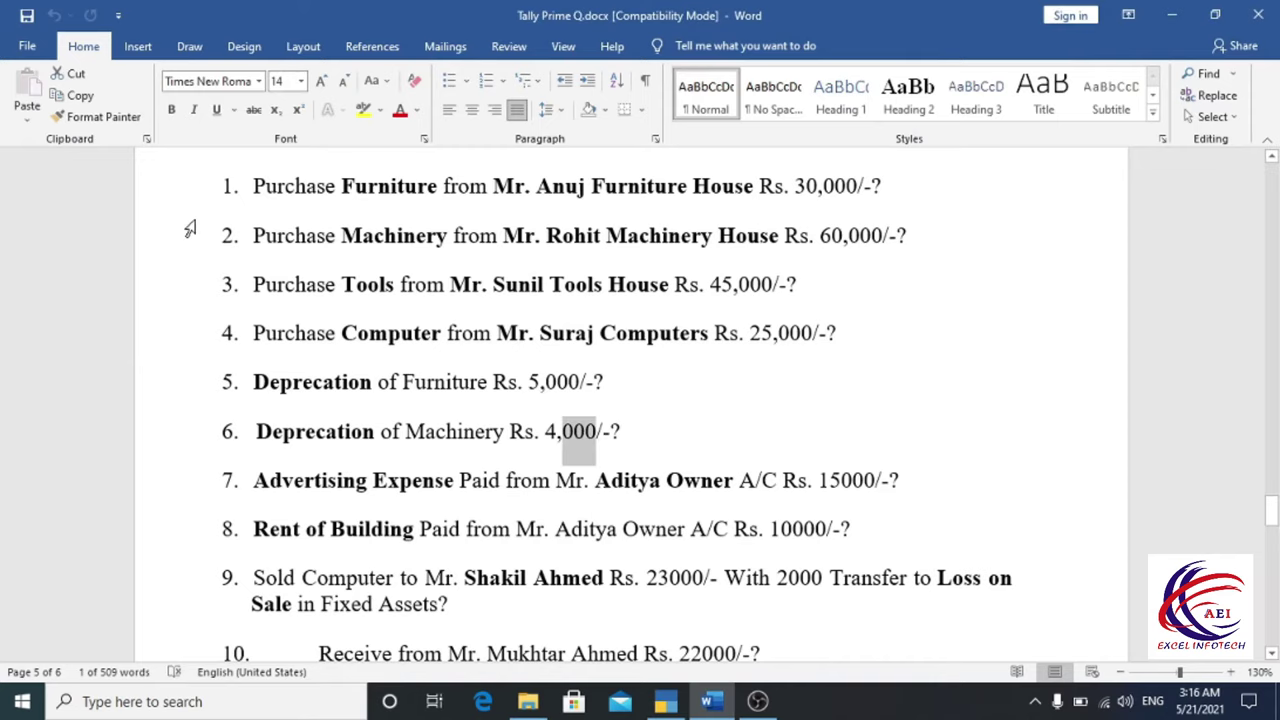
pyautogui.scroll(-1, 376, 405)
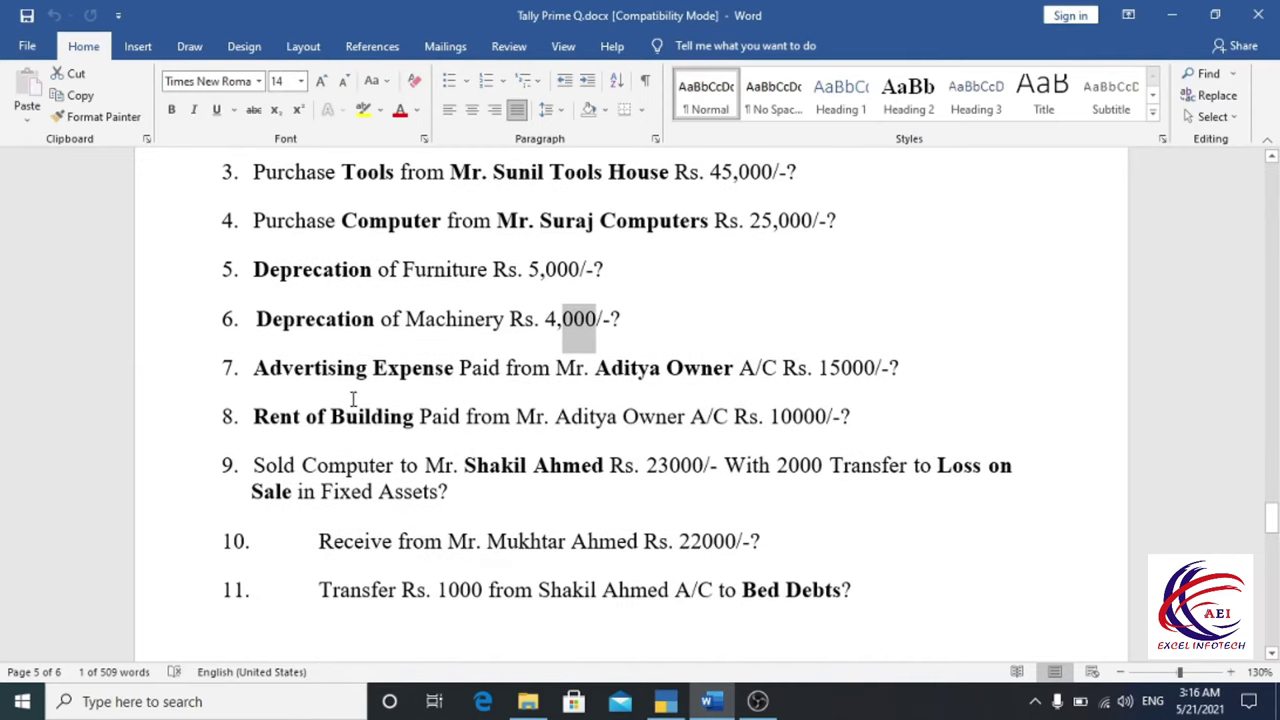
pyautogui.moveTo(256, 372); pyautogui.dragTo(458, 376)
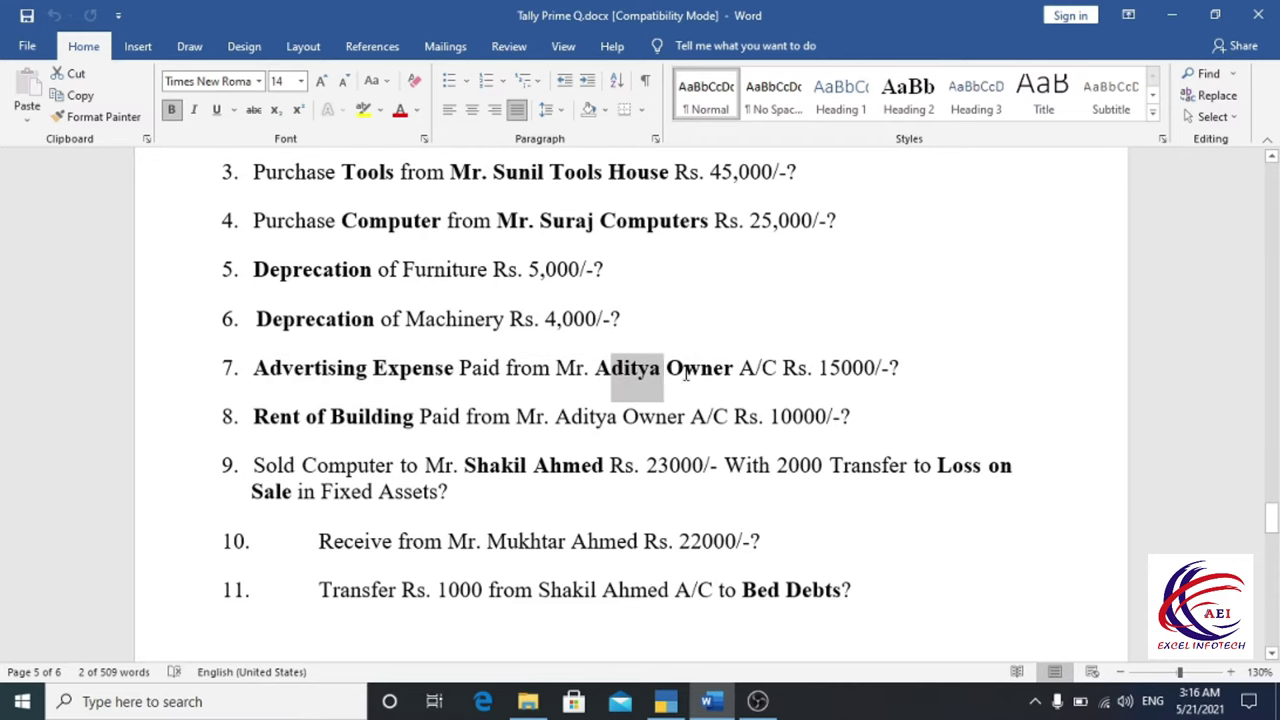
pyautogui.moveTo(598, 370); pyautogui.dragTo(736, 372)
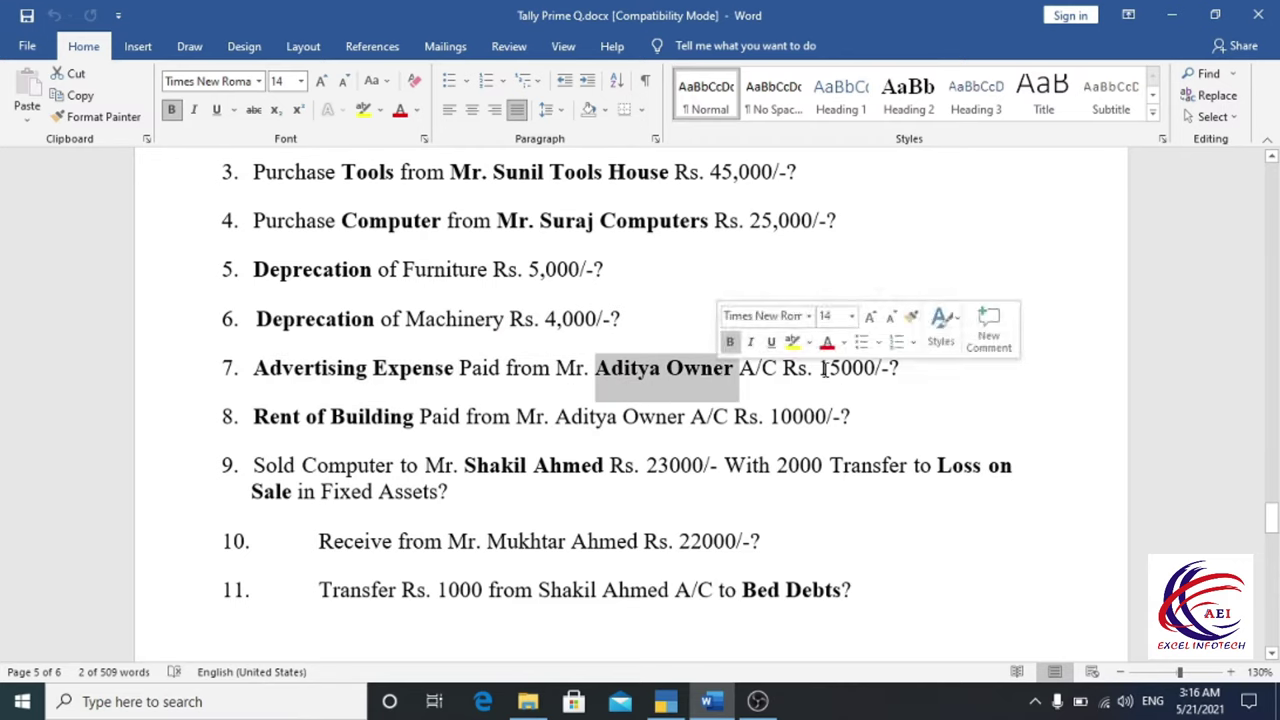
pyautogui.moveTo(828, 372); pyautogui.dragTo(874, 374)
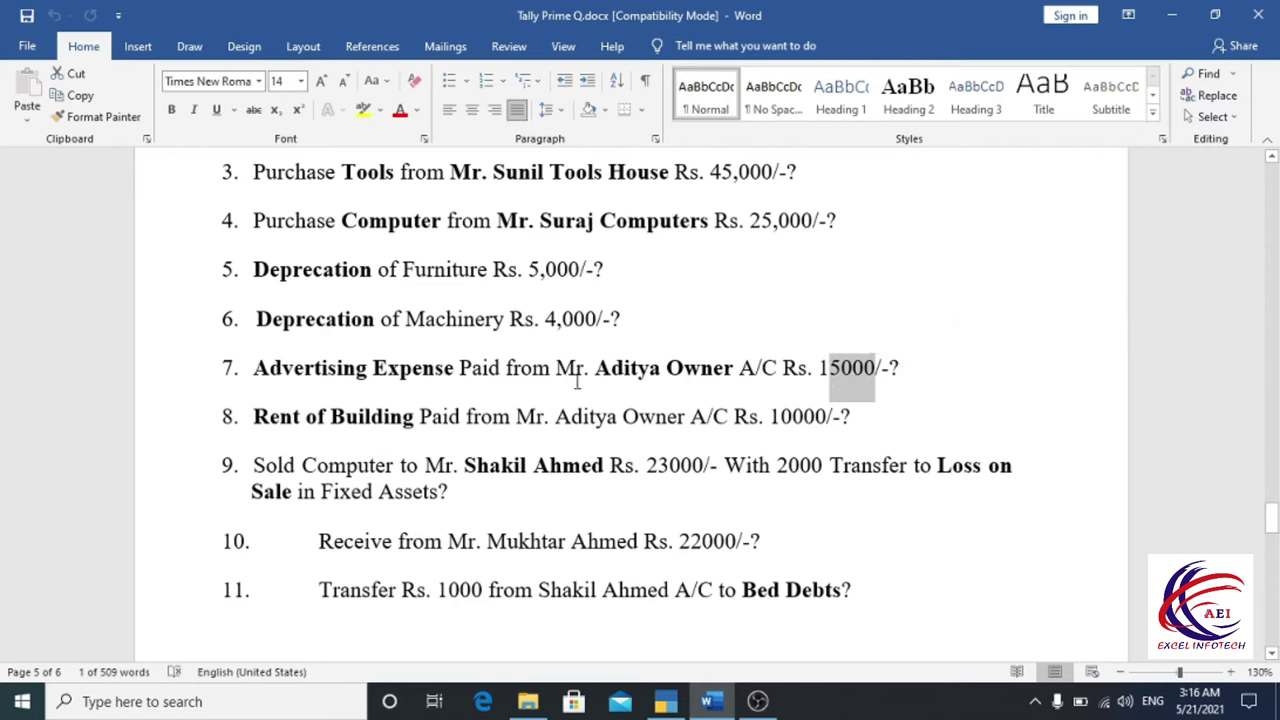
pyautogui.moveTo(598, 370); pyautogui.dragTo(737, 372)
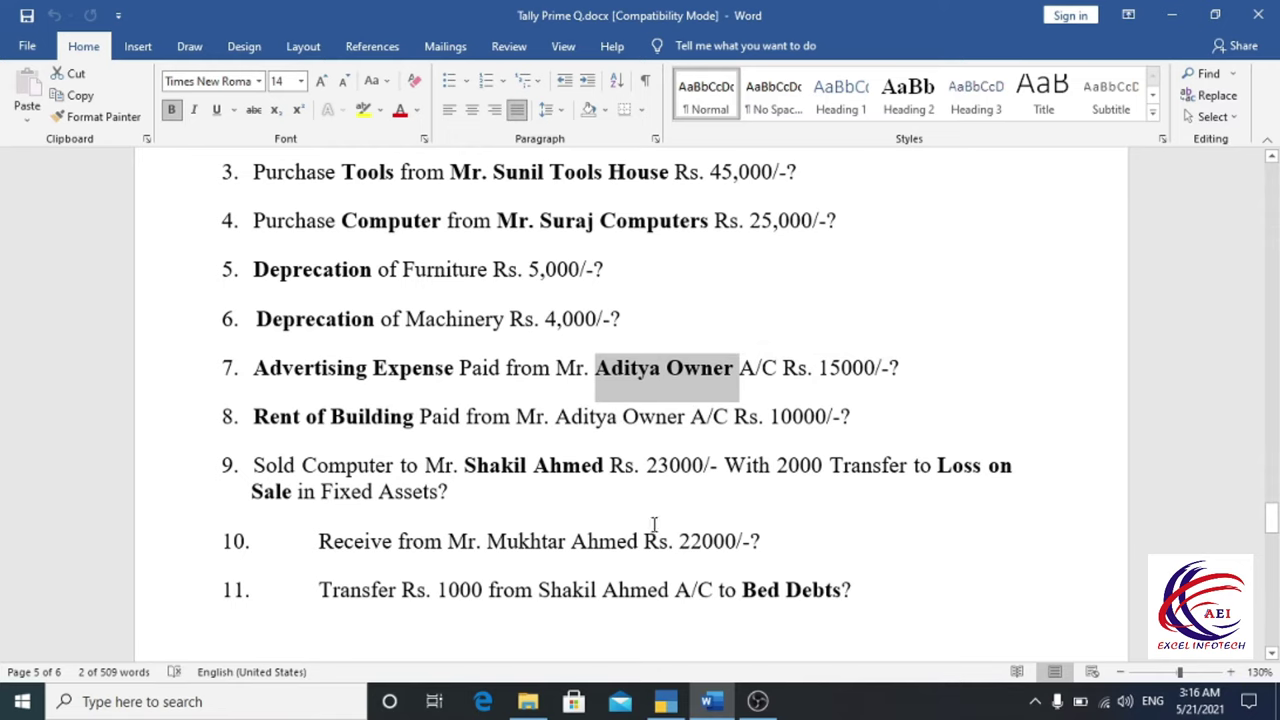
pyautogui.click(667, 704)
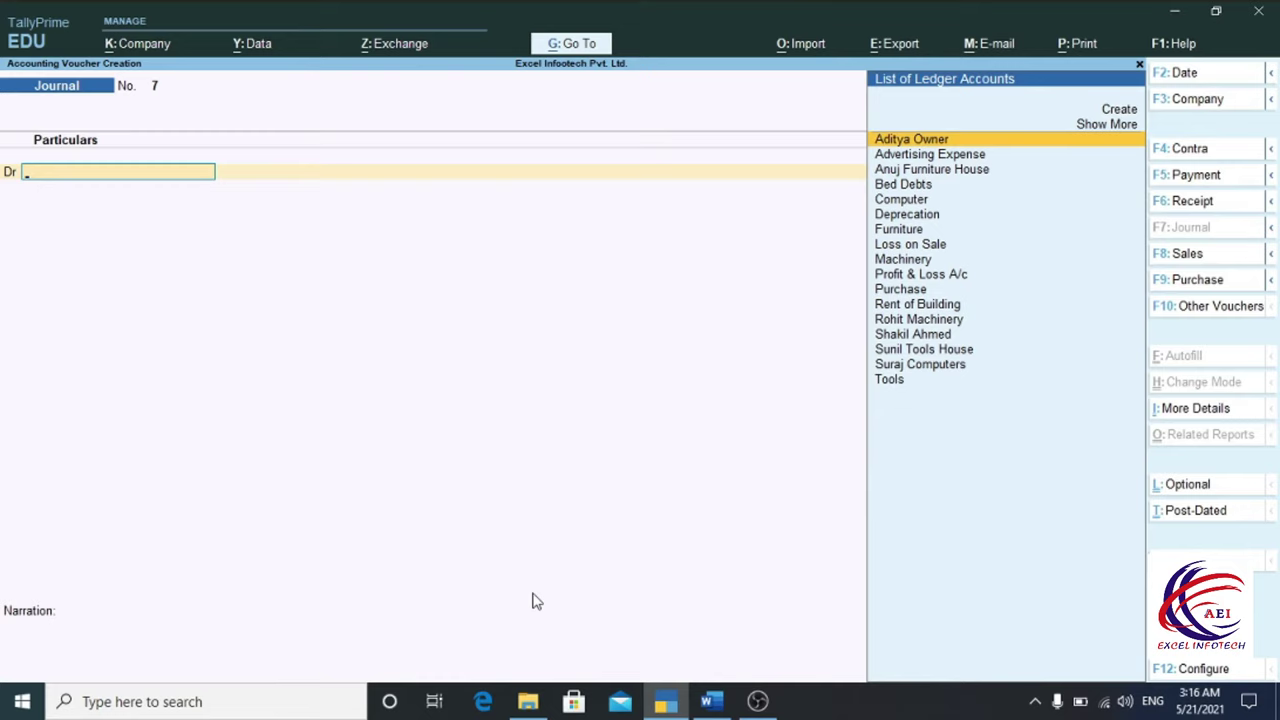
# Step: Record journal 7 debiting Advertising Expense and crediting the owner's account Rs. 15,000
pyautogui.write('Ad')
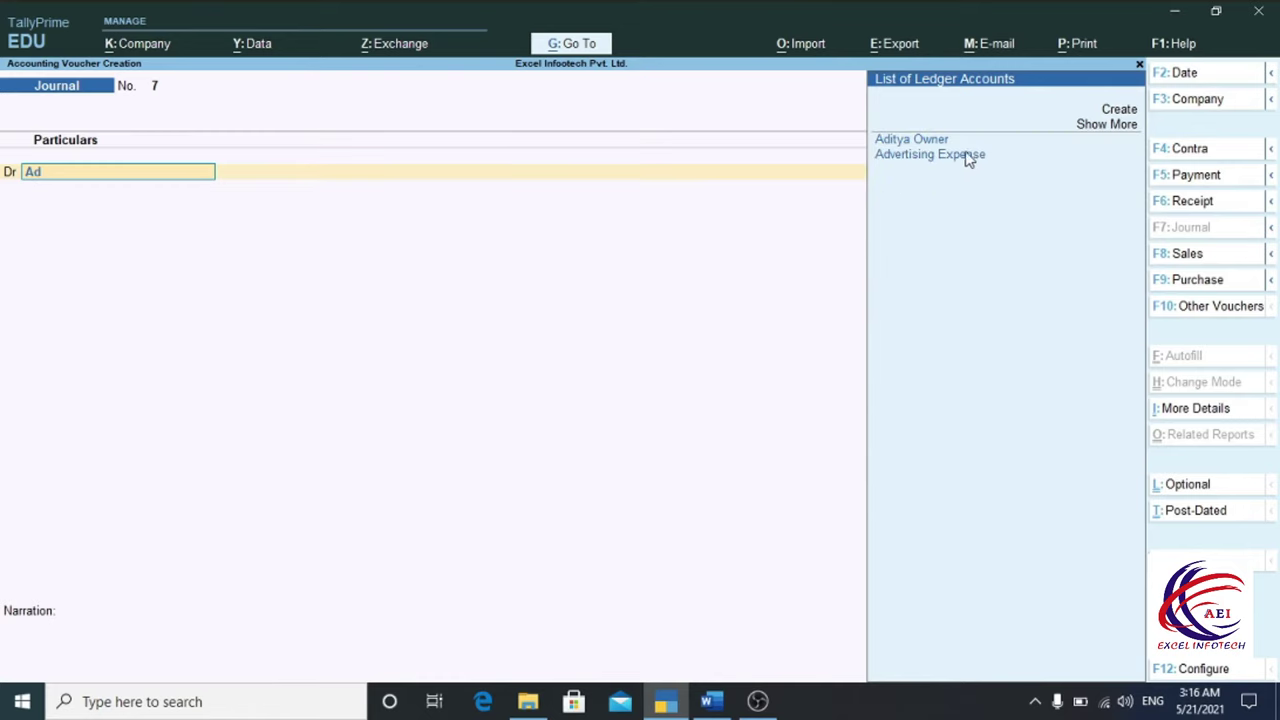
pyautogui.click(950, 155)
pyautogui.write('15000')
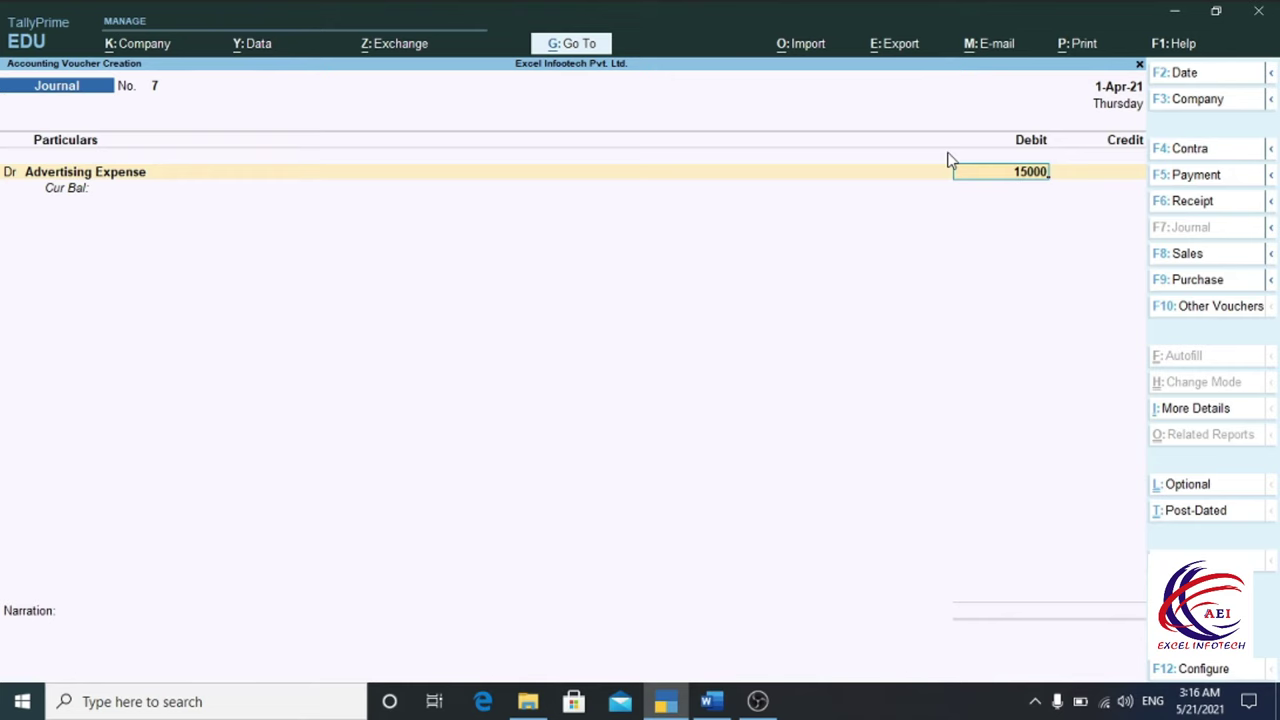
pyautogui.press('Return')
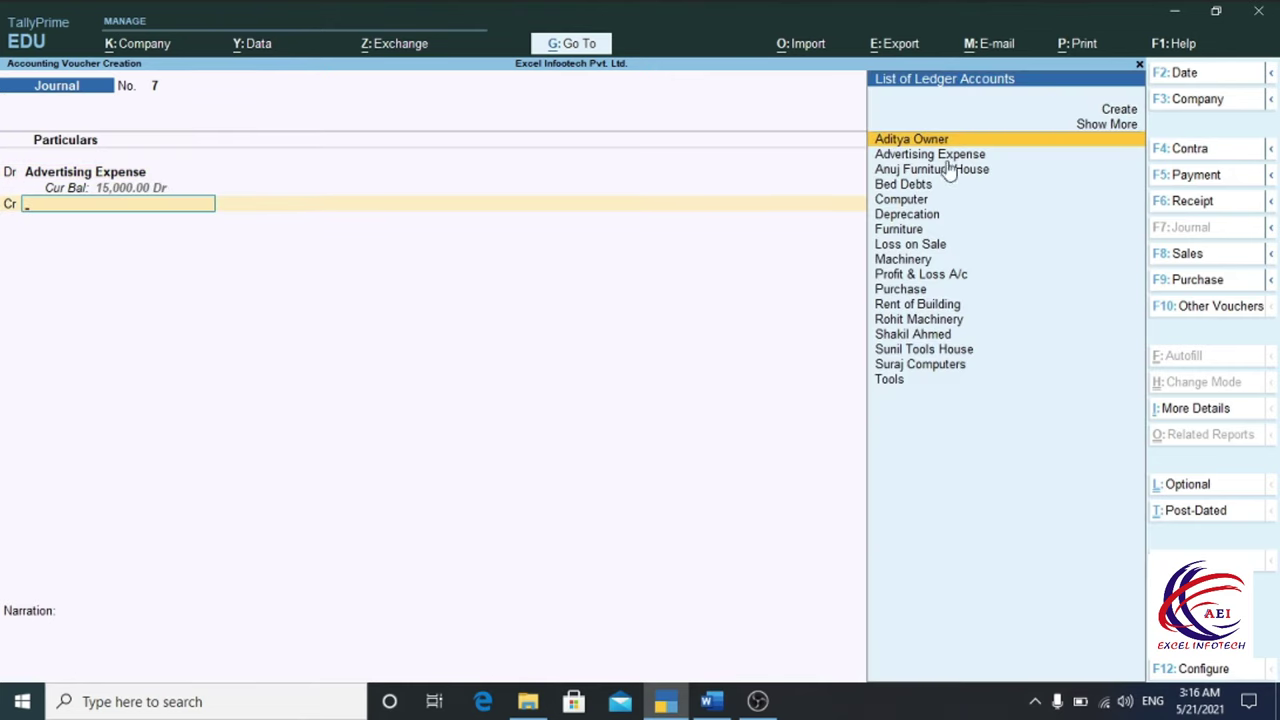
pyautogui.click(905, 145)
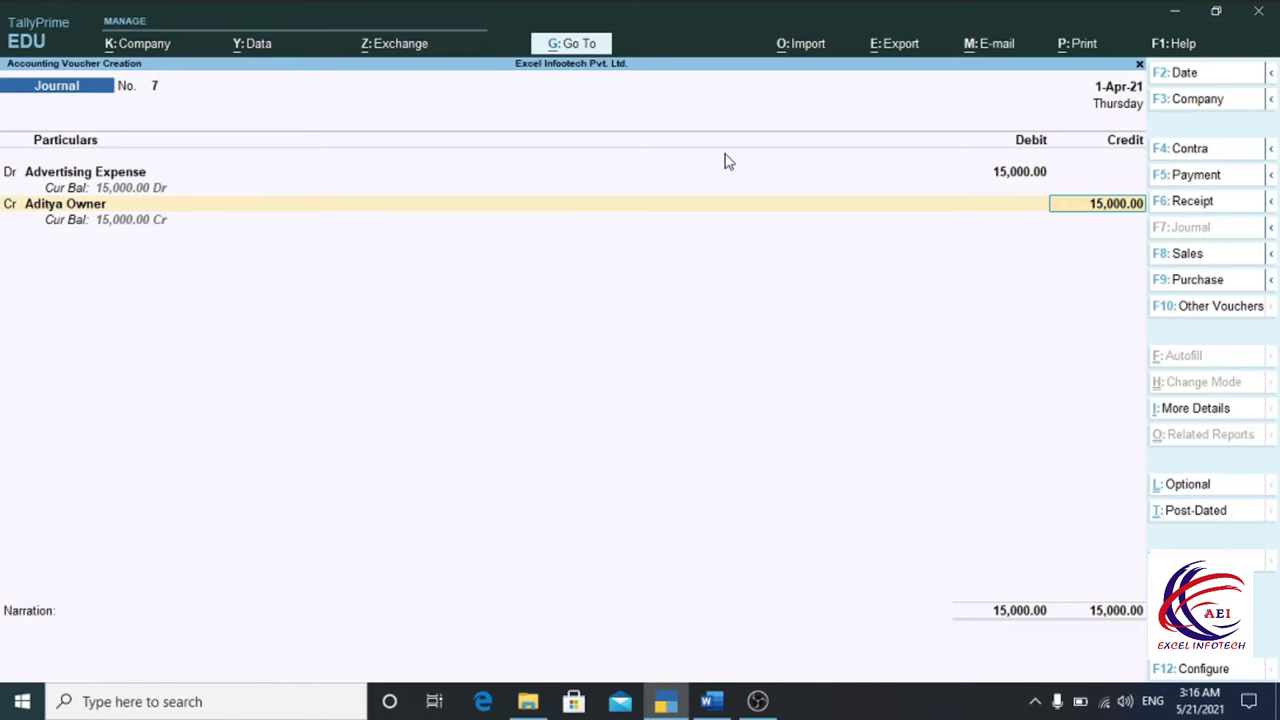
pyautogui.press('Return')
pyautogui.press('Return')
pyautogui.press('Return')
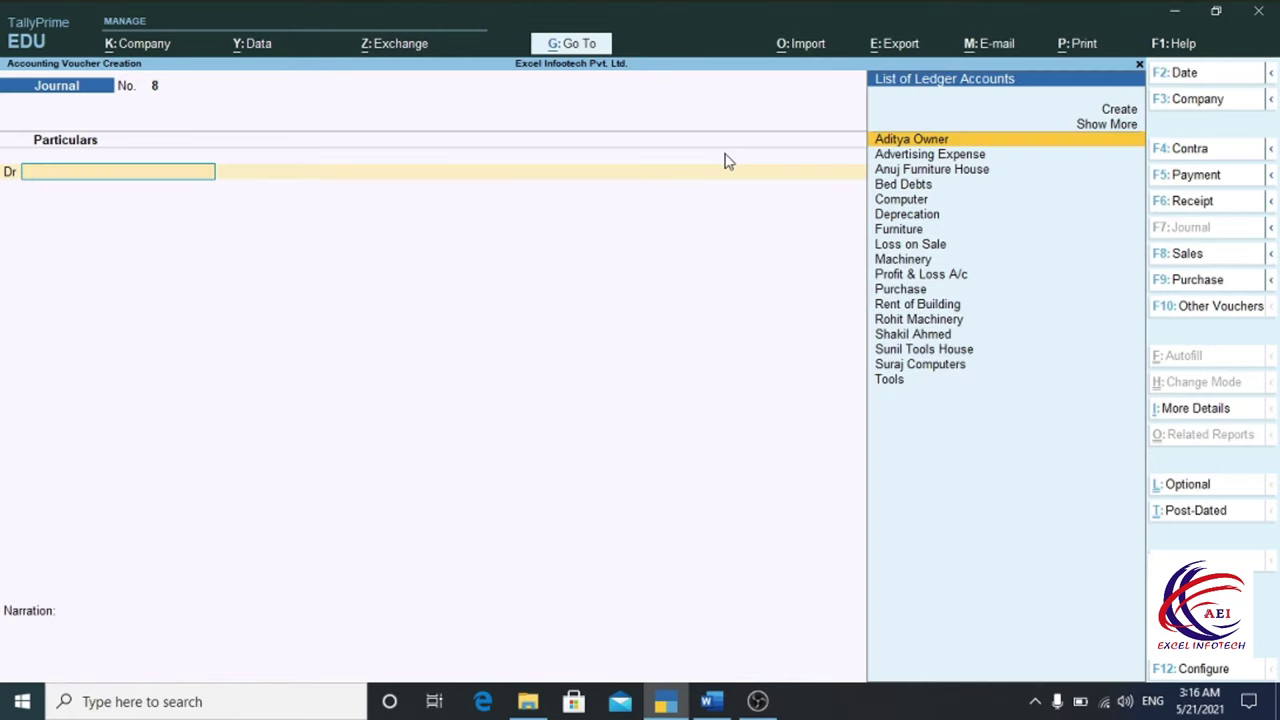
pyautogui.hotkey('alt', 'Tab')
pyautogui.scroll(-3, 529, 477)
pyautogui.scroll(-1, 513, 310)
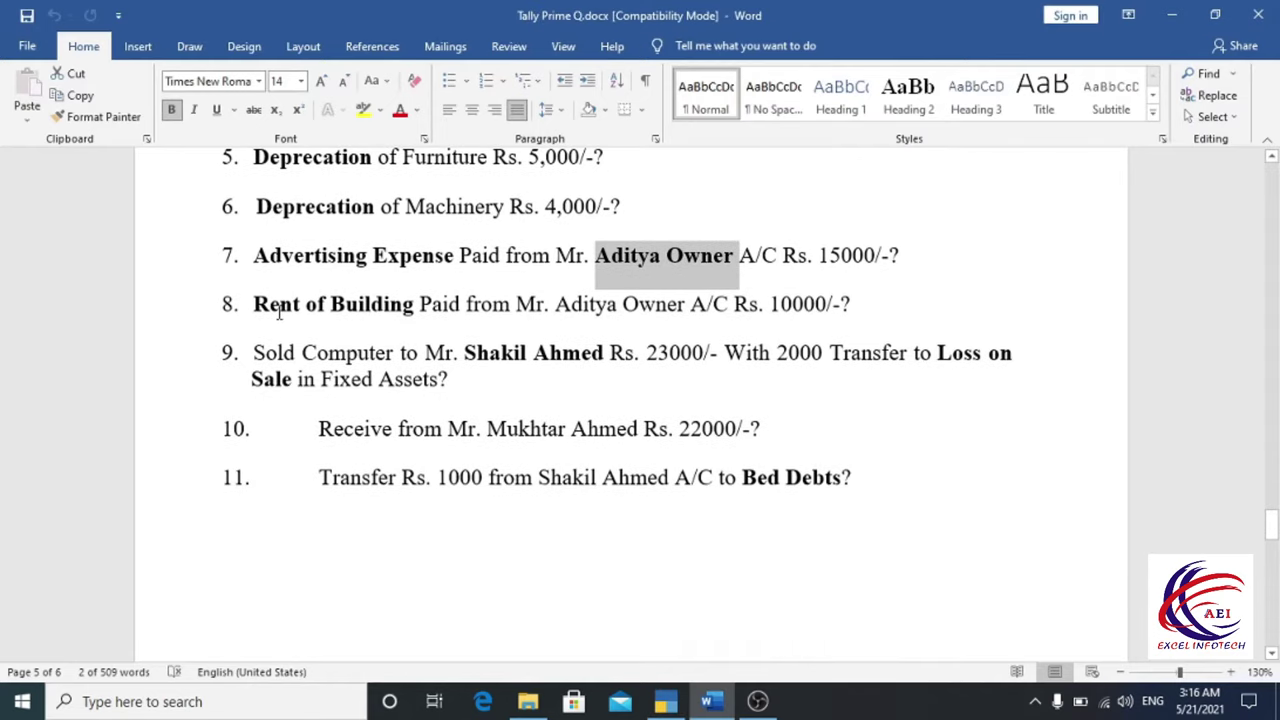
pyautogui.moveTo(256, 310); pyautogui.dragTo(415, 314)
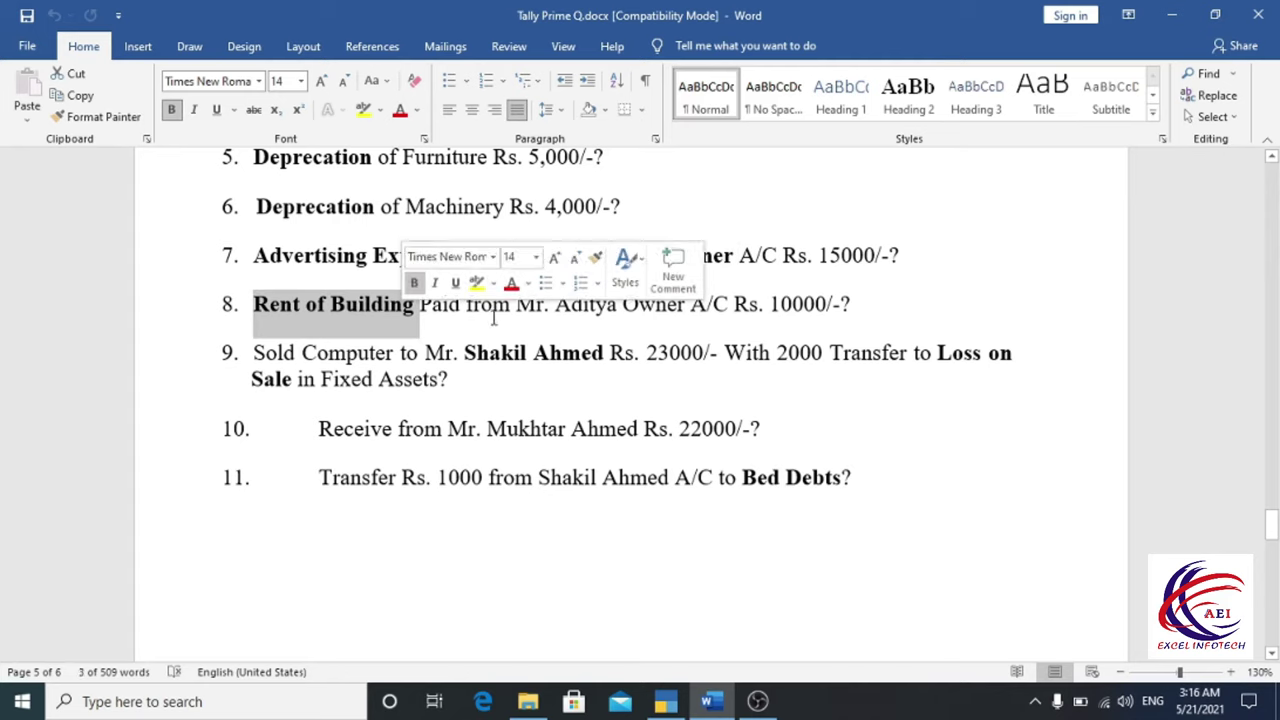
pyautogui.moveTo(580, 313); pyautogui.dragTo(690, 308)
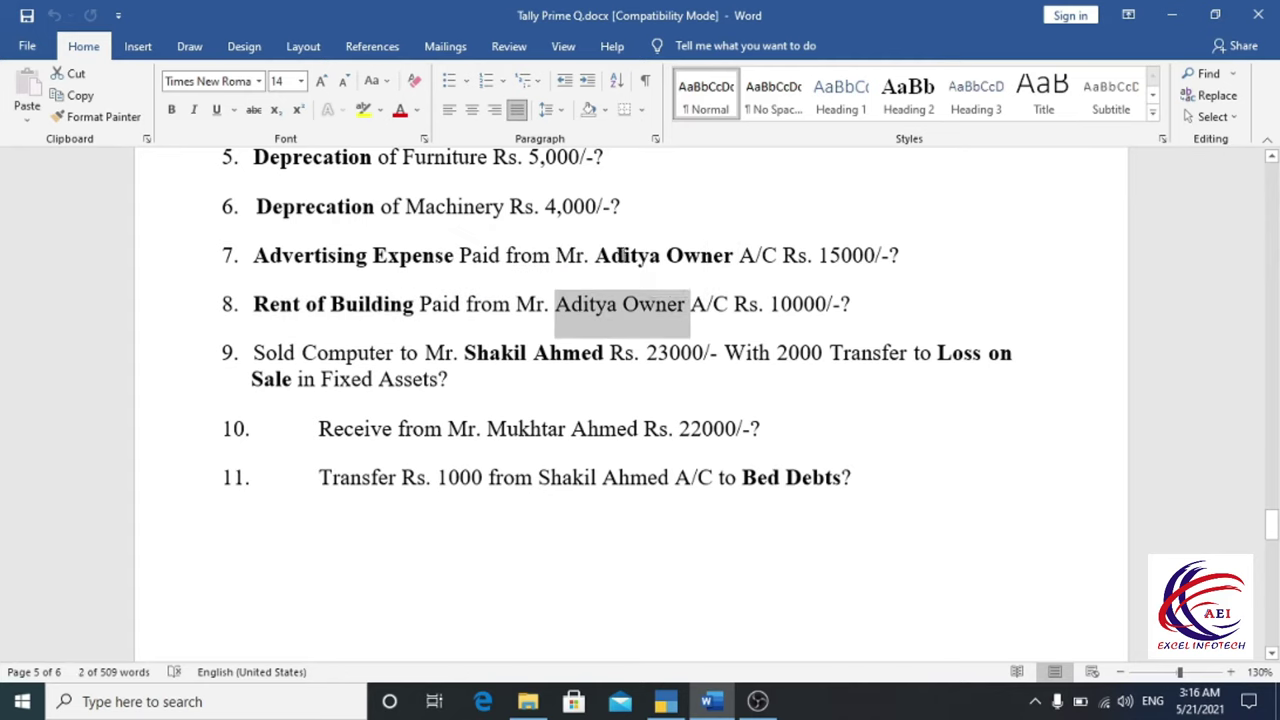
pyautogui.doubleClick(627, 265)
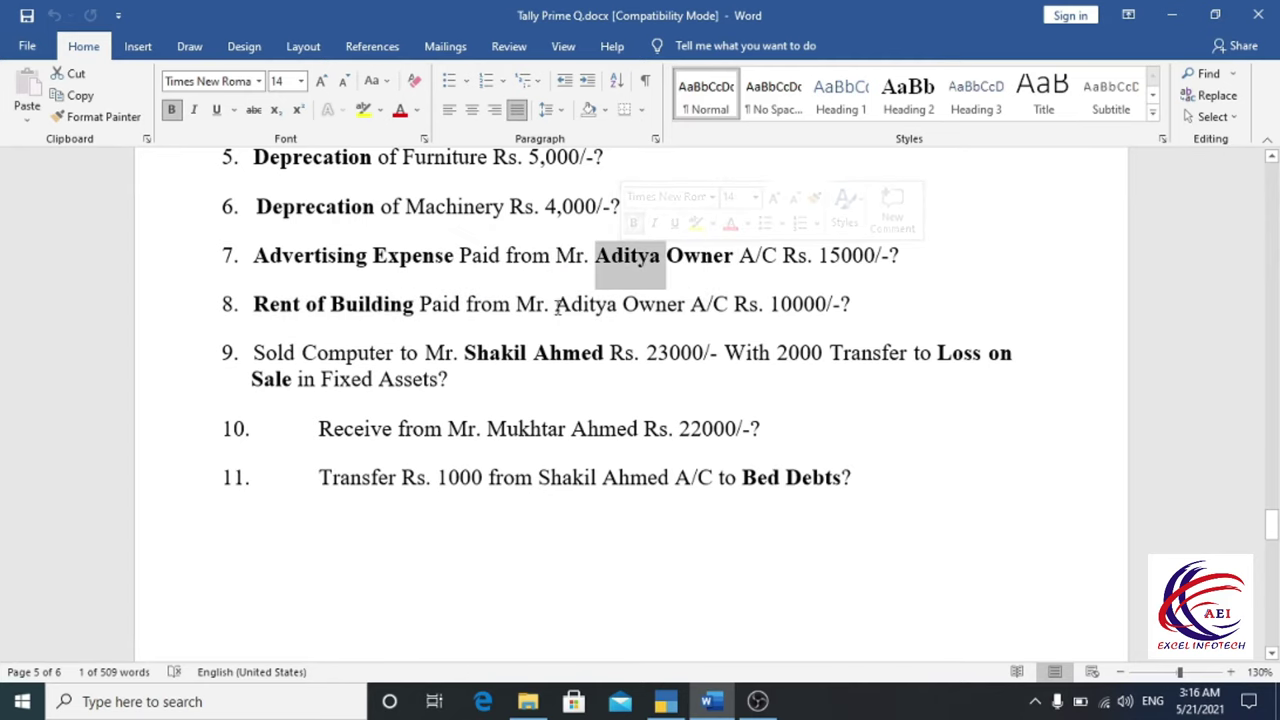
pyautogui.moveTo(270, 310); pyautogui.dragTo(415, 310)
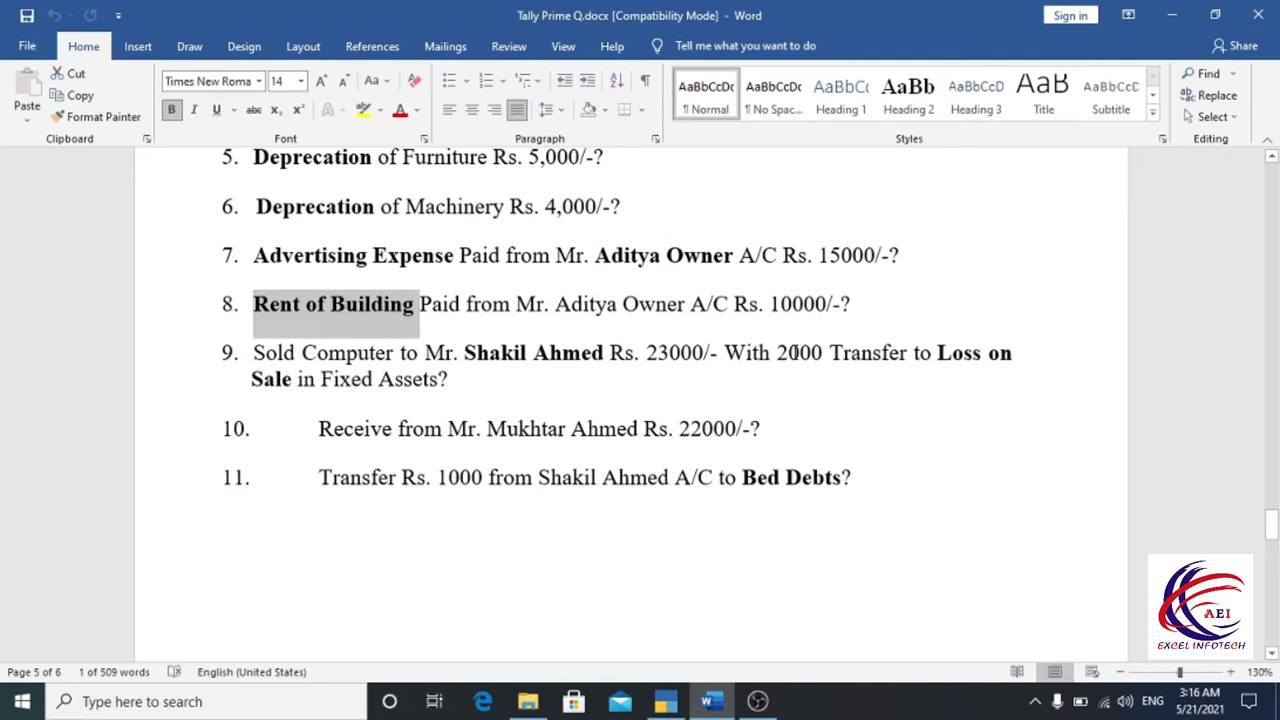
pyautogui.moveTo(778, 304); pyautogui.dragTo(828, 305)
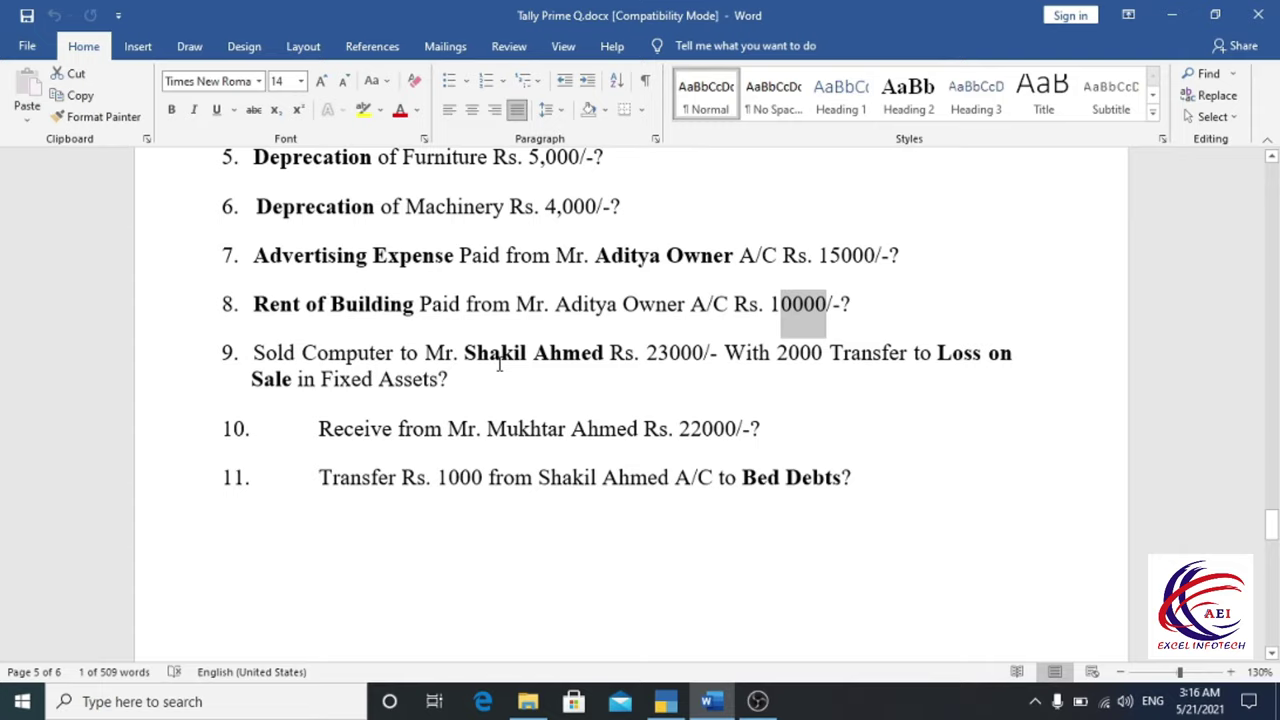
# Step: Enter journal 8 with Rent of Building Dr and the owner's account Cr Rs. 10,000, and save
pyautogui.hotkey('alt', 'Tab')
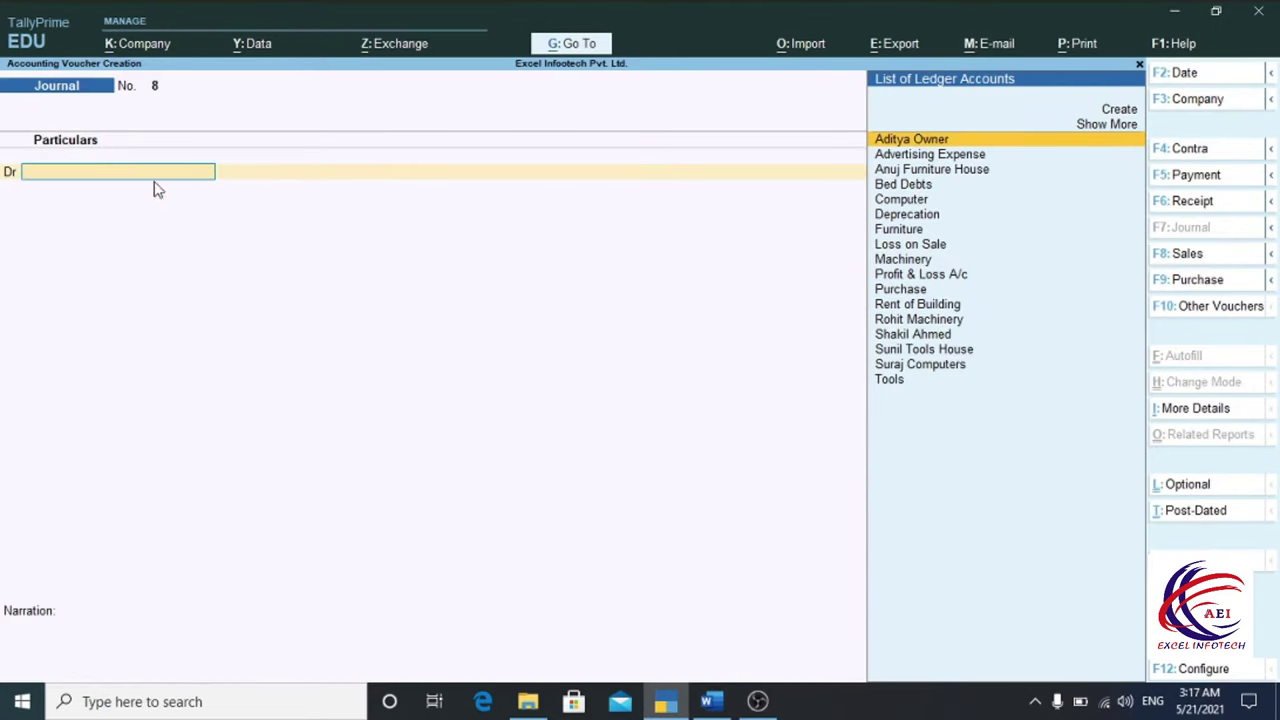
pyautogui.write('R')
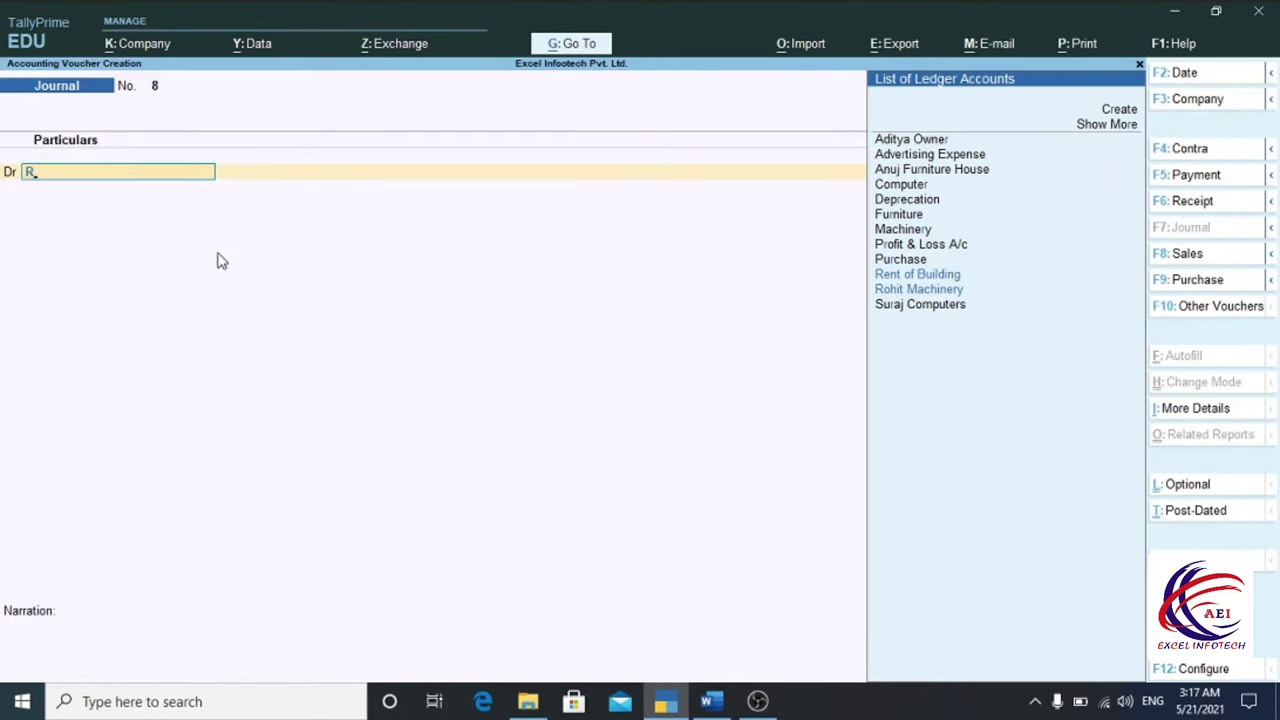
pyautogui.press('Return')
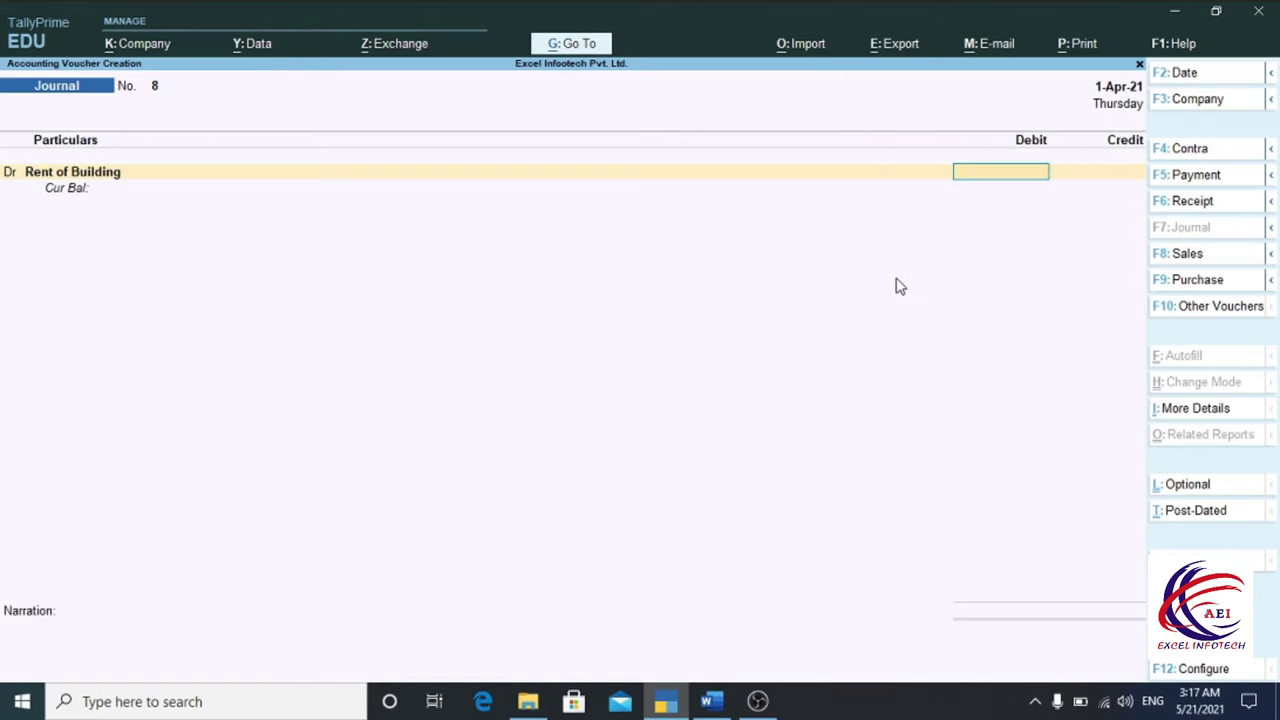
pyautogui.hotkey('alt', 'Tab')
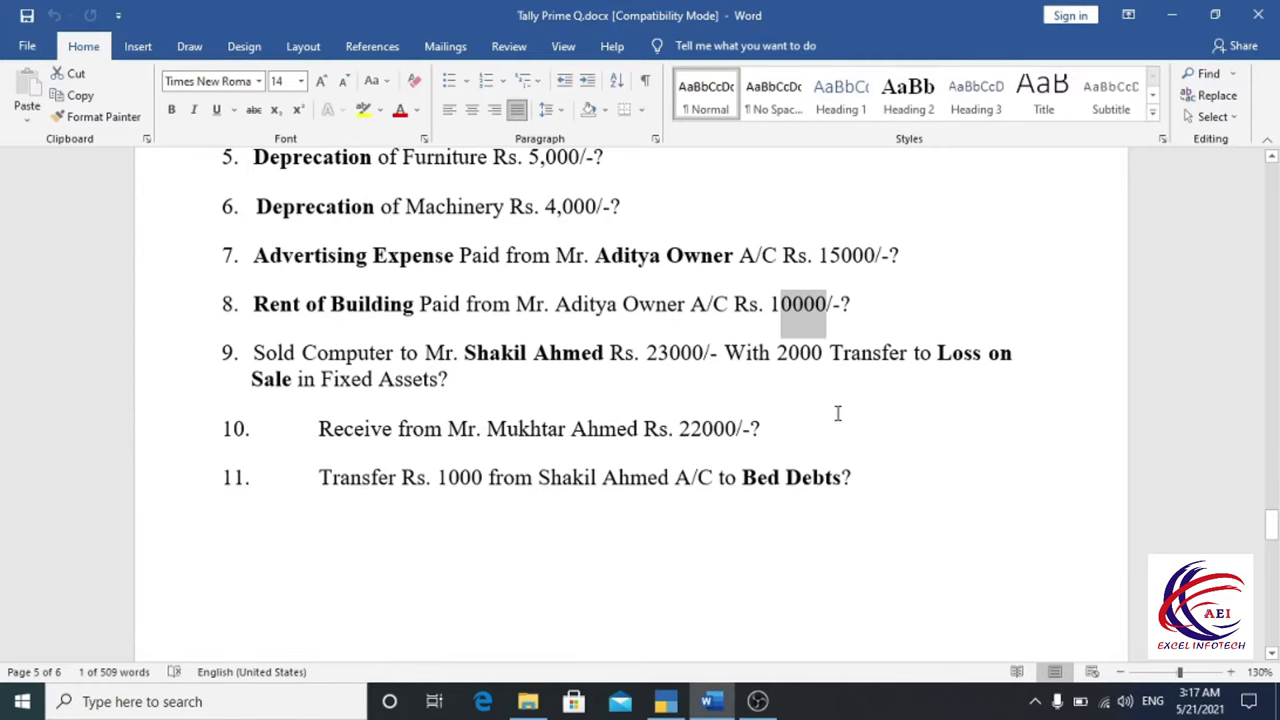
pyautogui.hotkey('alt', 'Tab')
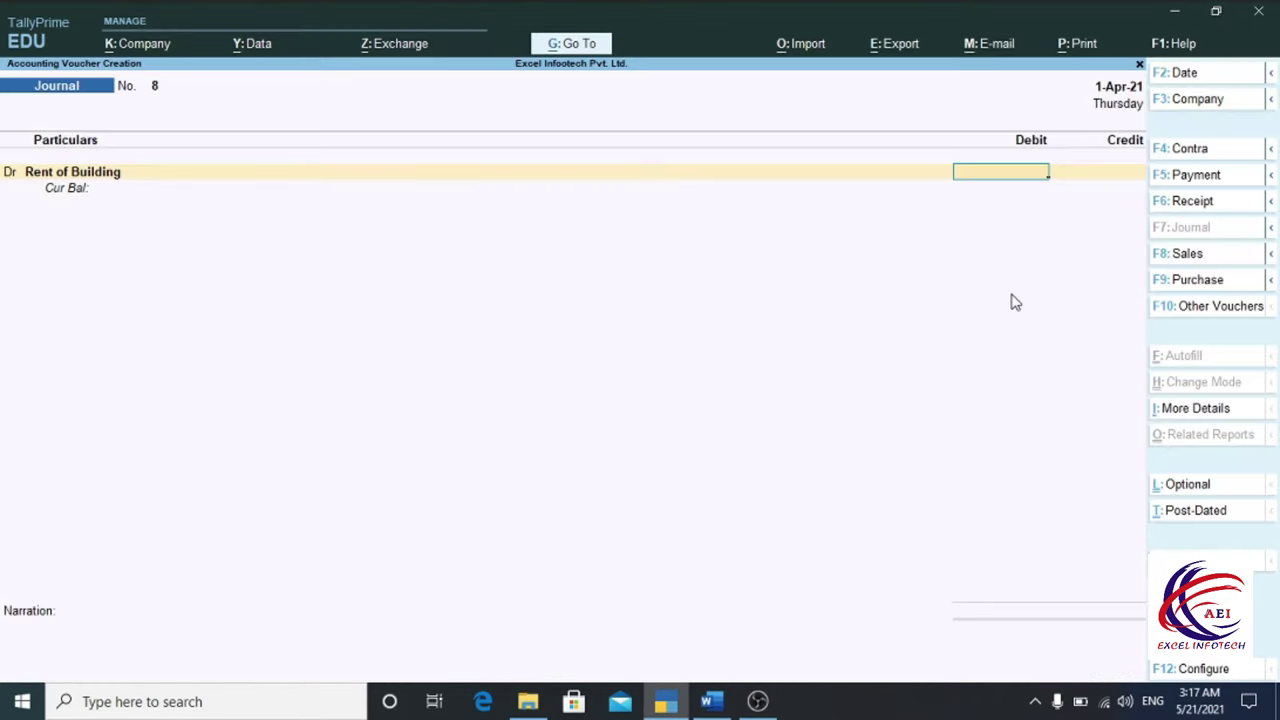
pyautogui.write('10,00')
pyautogui.write('000')
pyautogui.press('Return')
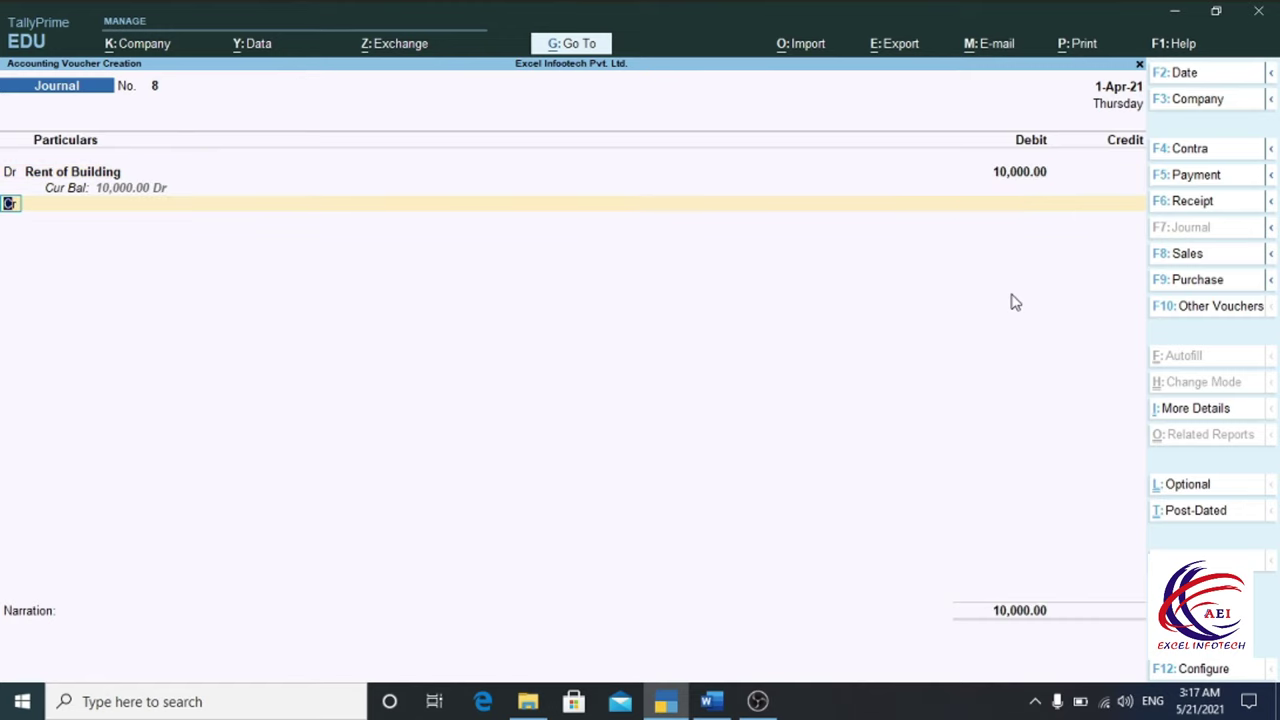
pyautogui.press('Return')
pyautogui.write('A')
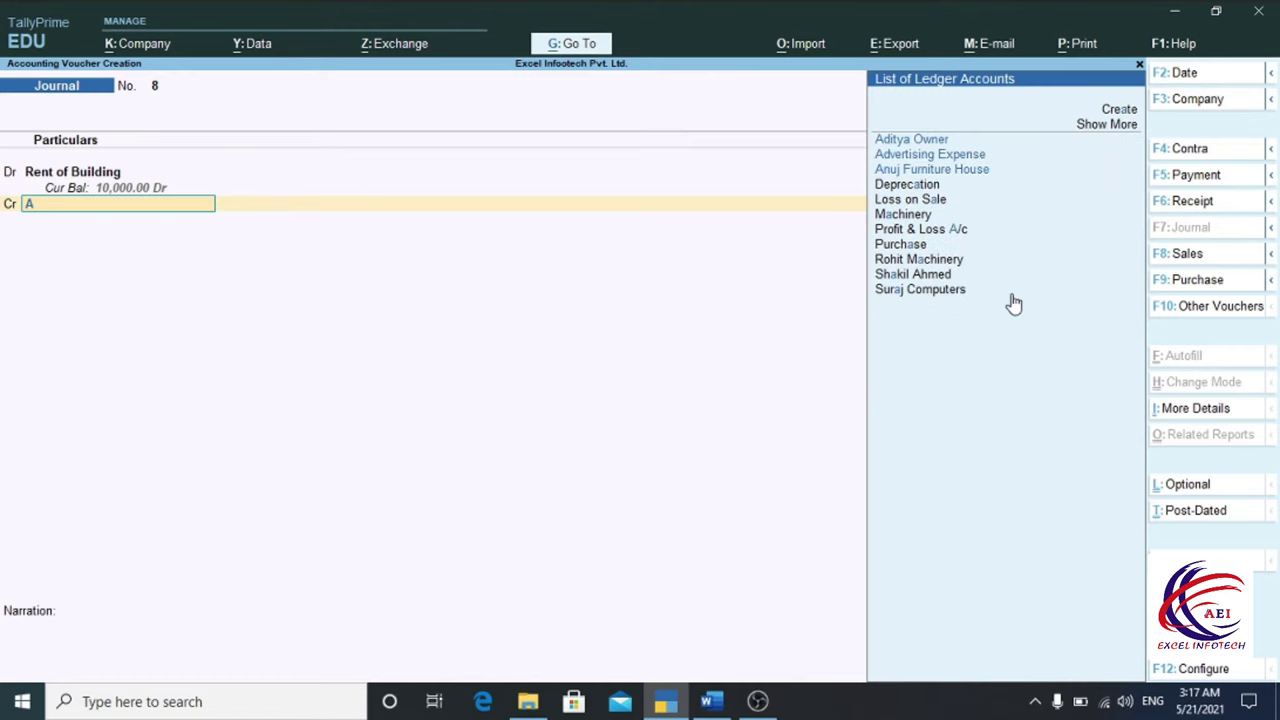
pyautogui.click(927, 143)
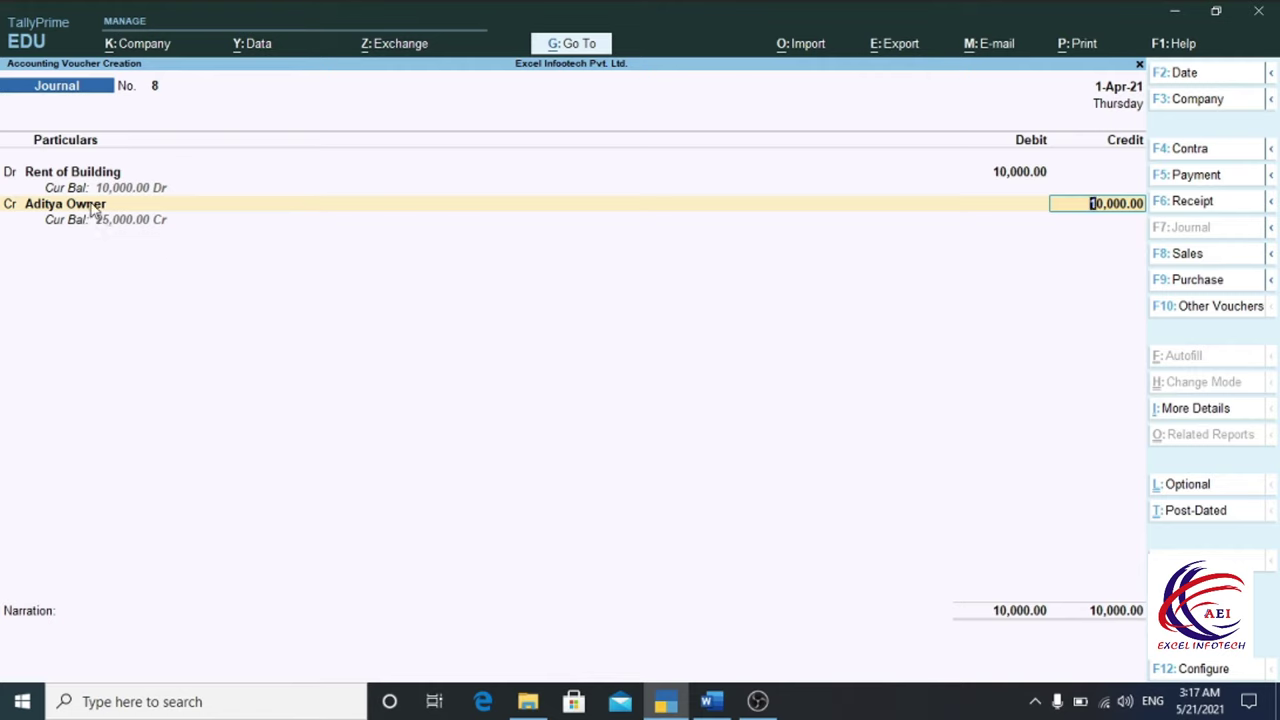
pyautogui.press('Return')
pyautogui.press('Return')
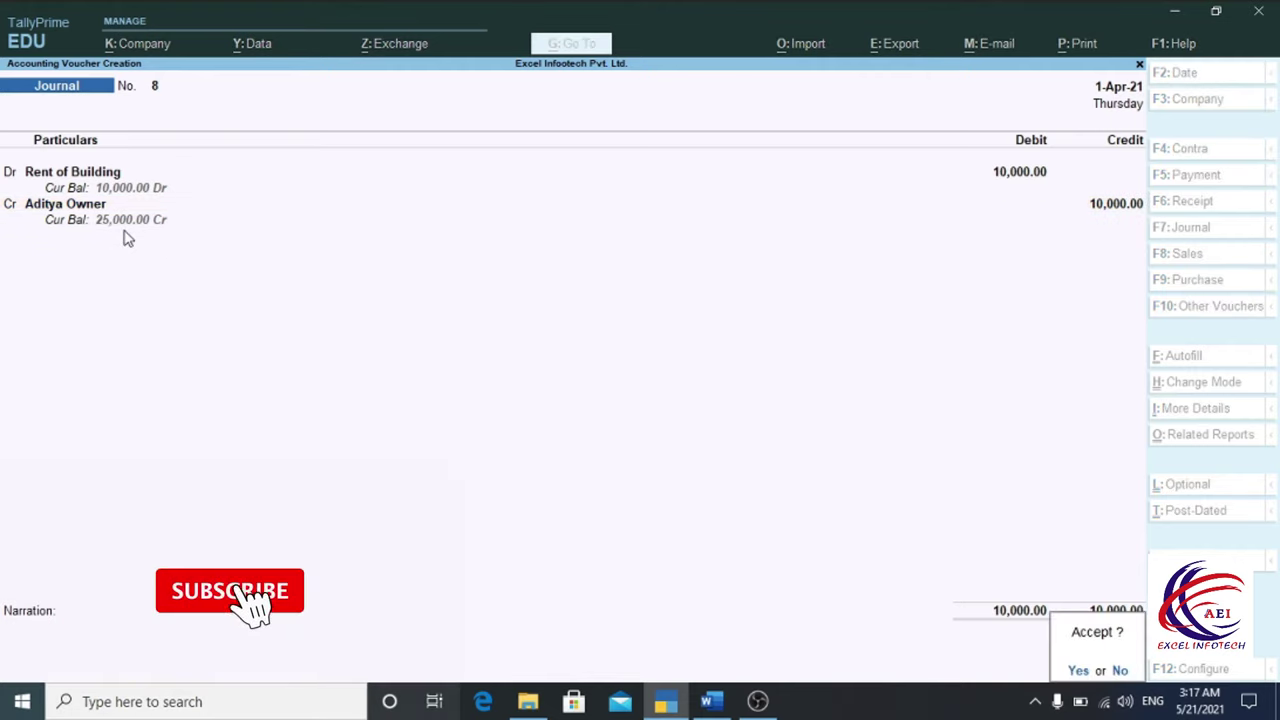
pyautogui.press('Return')
pyautogui.hotkey('alt', 'Tab')
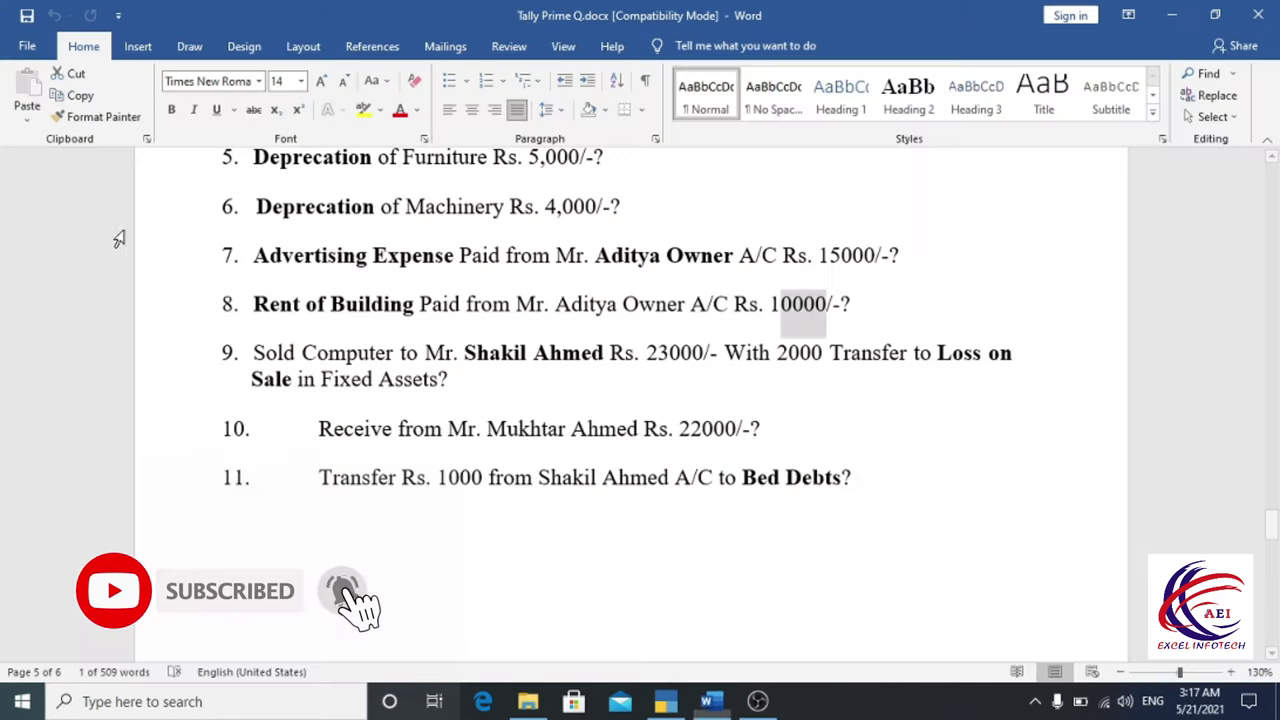
pyautogui.scroll(-1, 290, 340)
pyautogui.moveTo(253, 300); pyautogui.dragTo(424, 302)
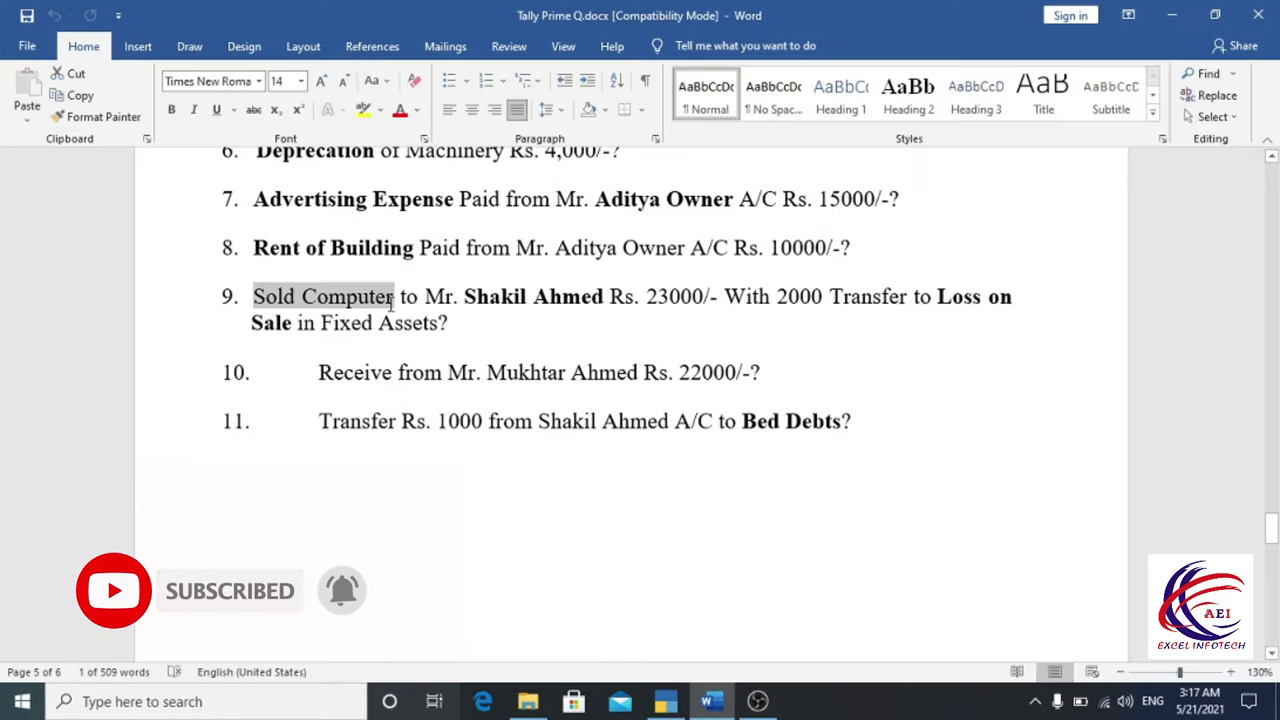
pyautogui.click(612, 332)
pyautogui.moveTo(647, 298); pyautogui.dragTo(681, 299)
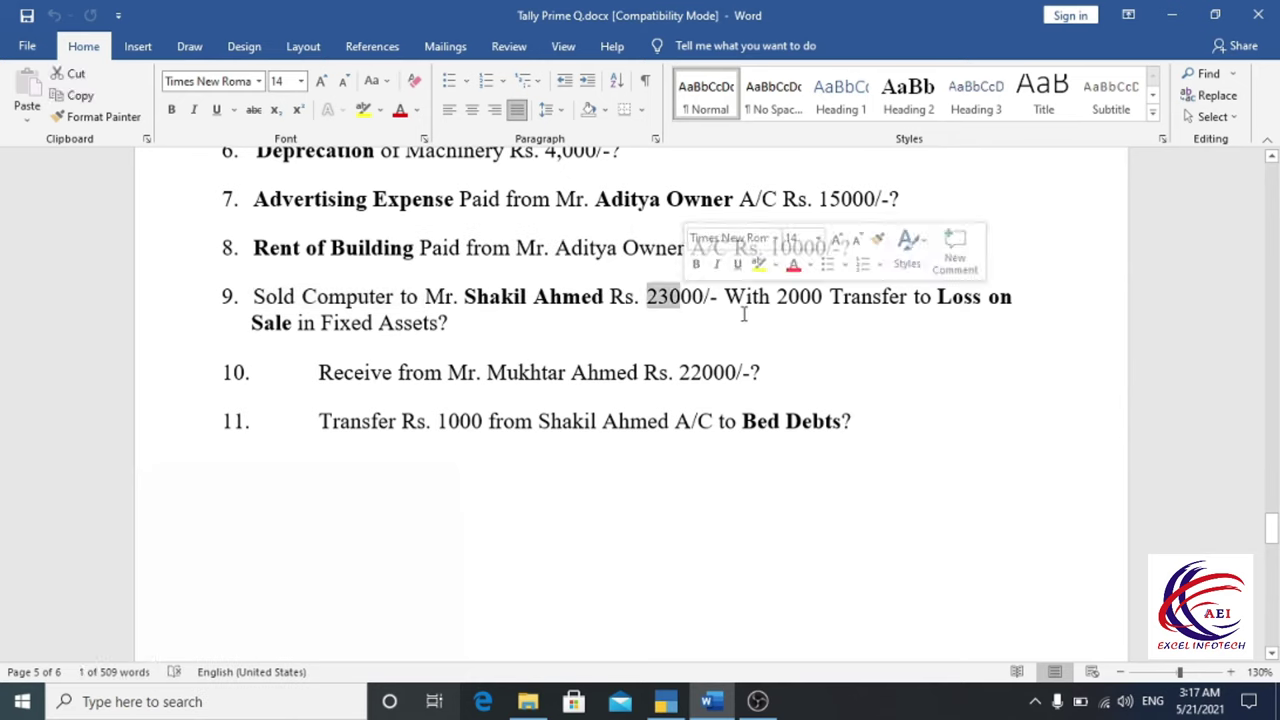
pyautogui.doubleClick(800, 298)
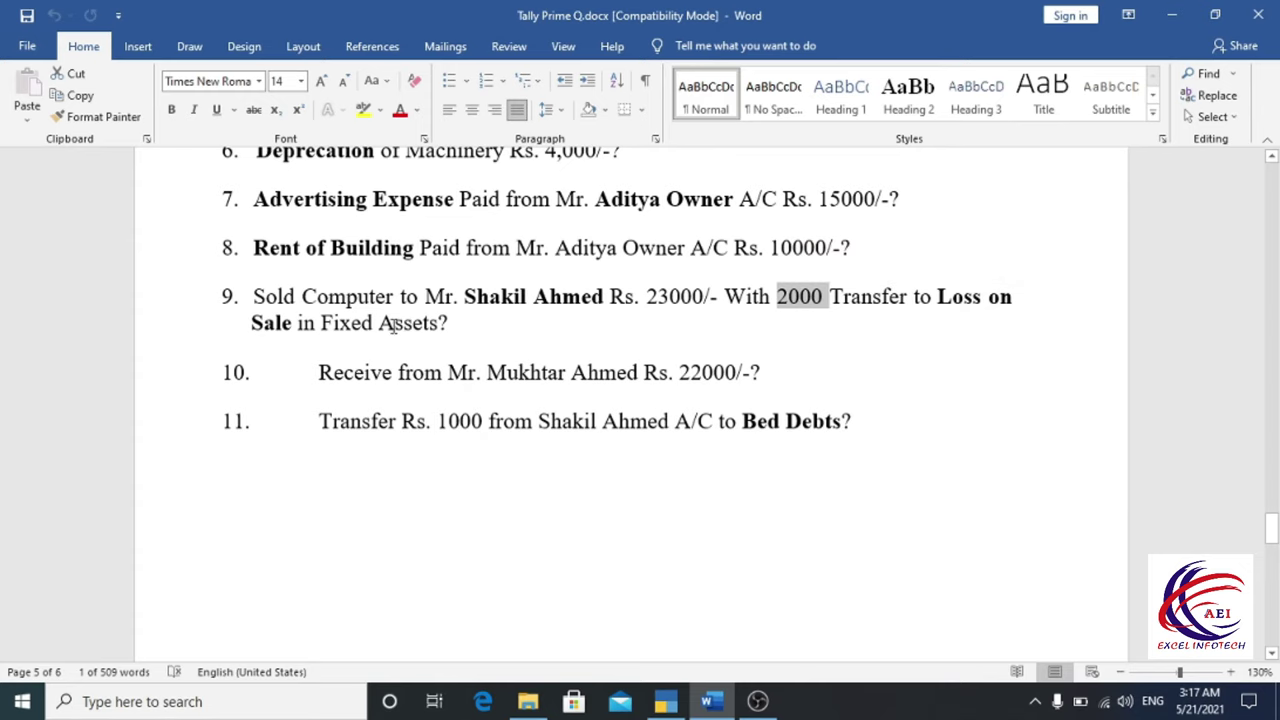
pyautogui.scroll(2, 393, 364)
pyautogui.scroll(2, 385, 345)
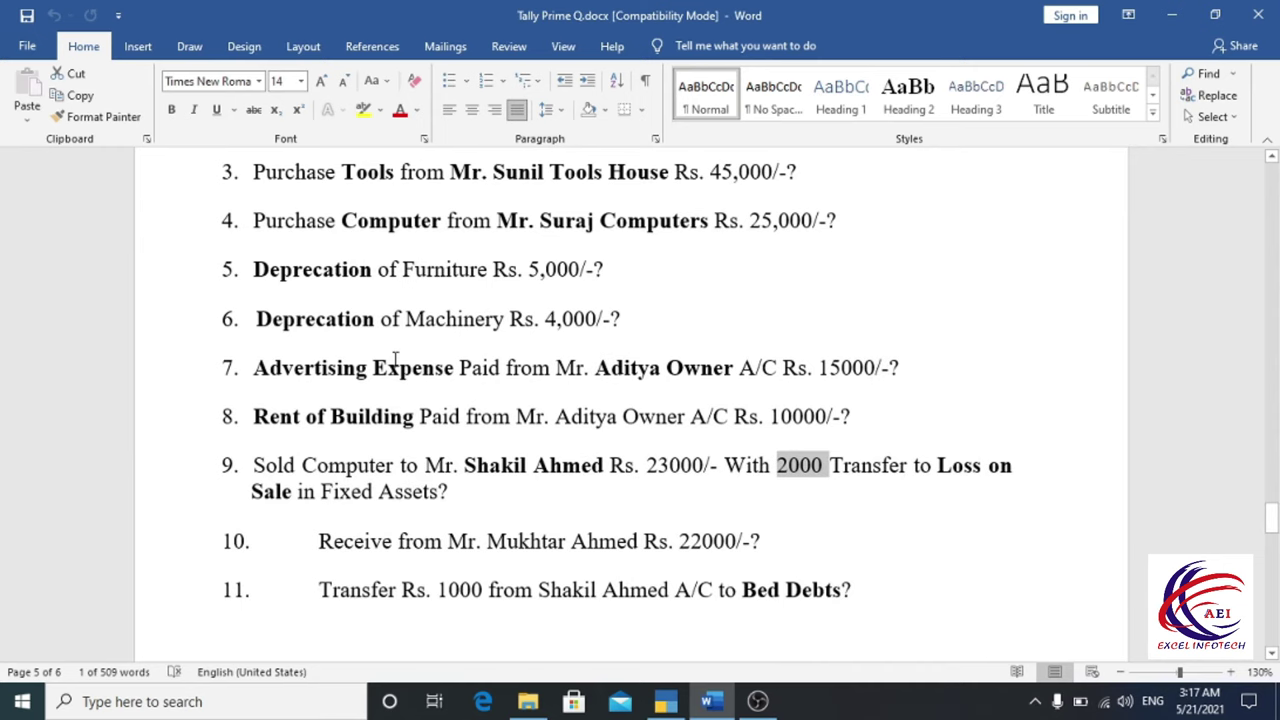
pyautogui.scroll(1, 376, 328)
pyautogui.doubleClick(385, 283)
pyautogui.scroll(-1, 409, 449)
pyautogui.scroll(-2, 410, 437)
pyautogui.scroll(2, 409, 437)
pyautogui.moveTo(750, 280); pyautogui.dragTo(768, 280)
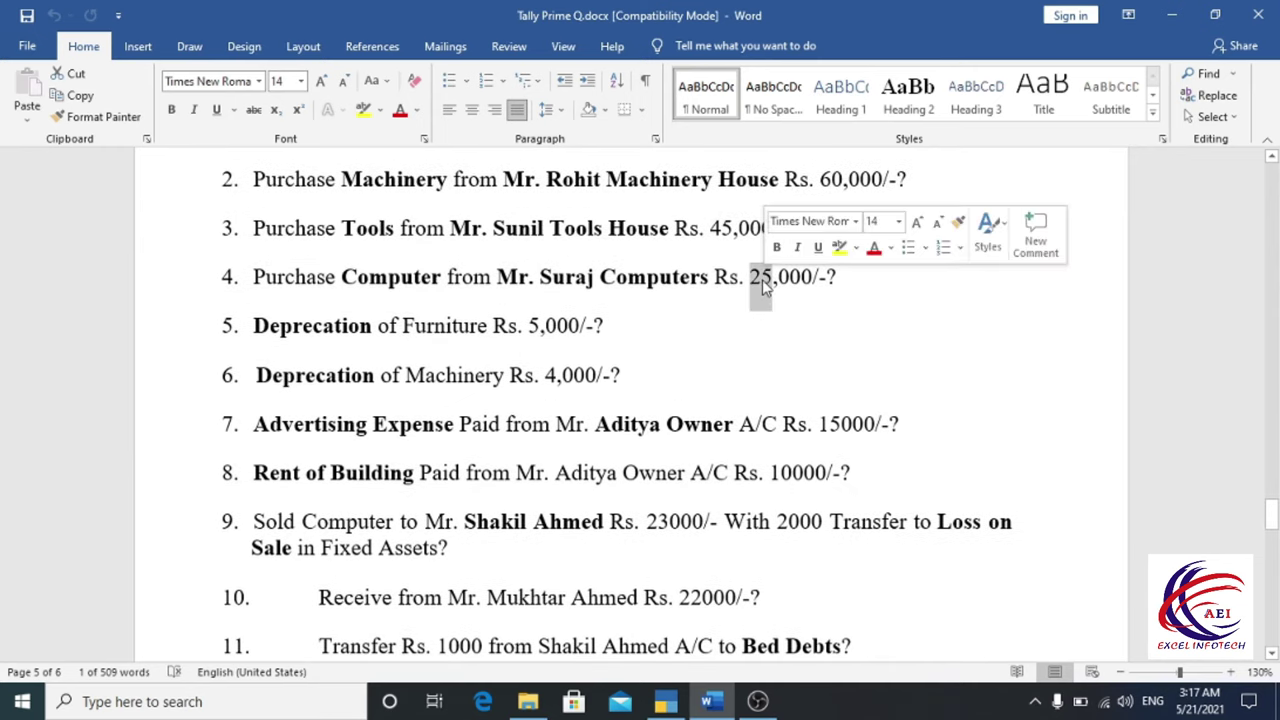
pyautogui.scroll(-2, 529, 451)
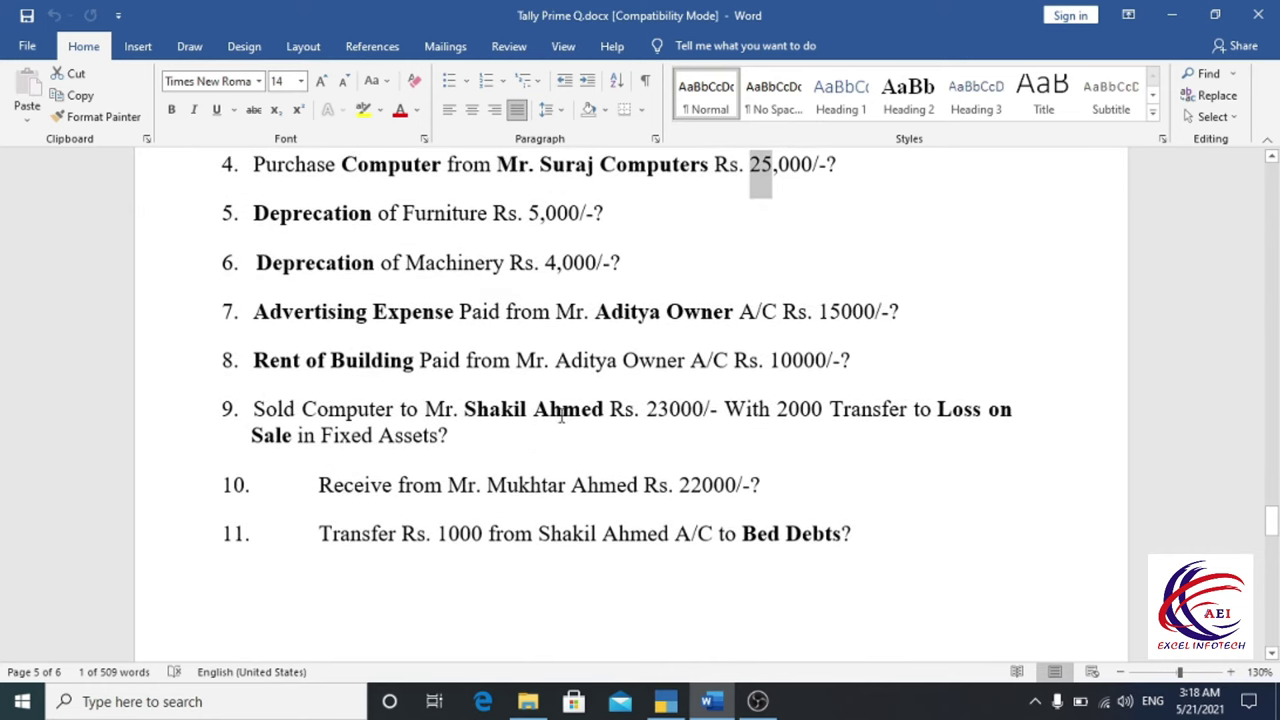
pyautogui.doubleClick(661, 410)
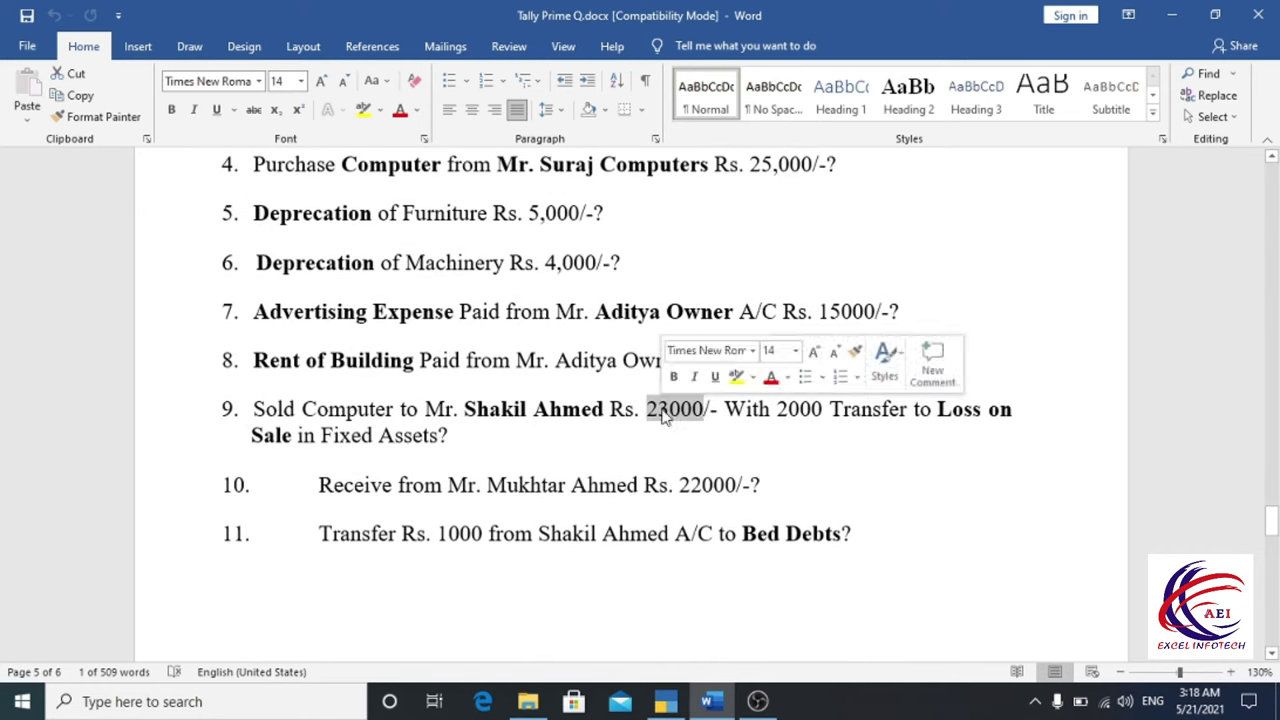
pyautogui.doubleClick(811, 410)
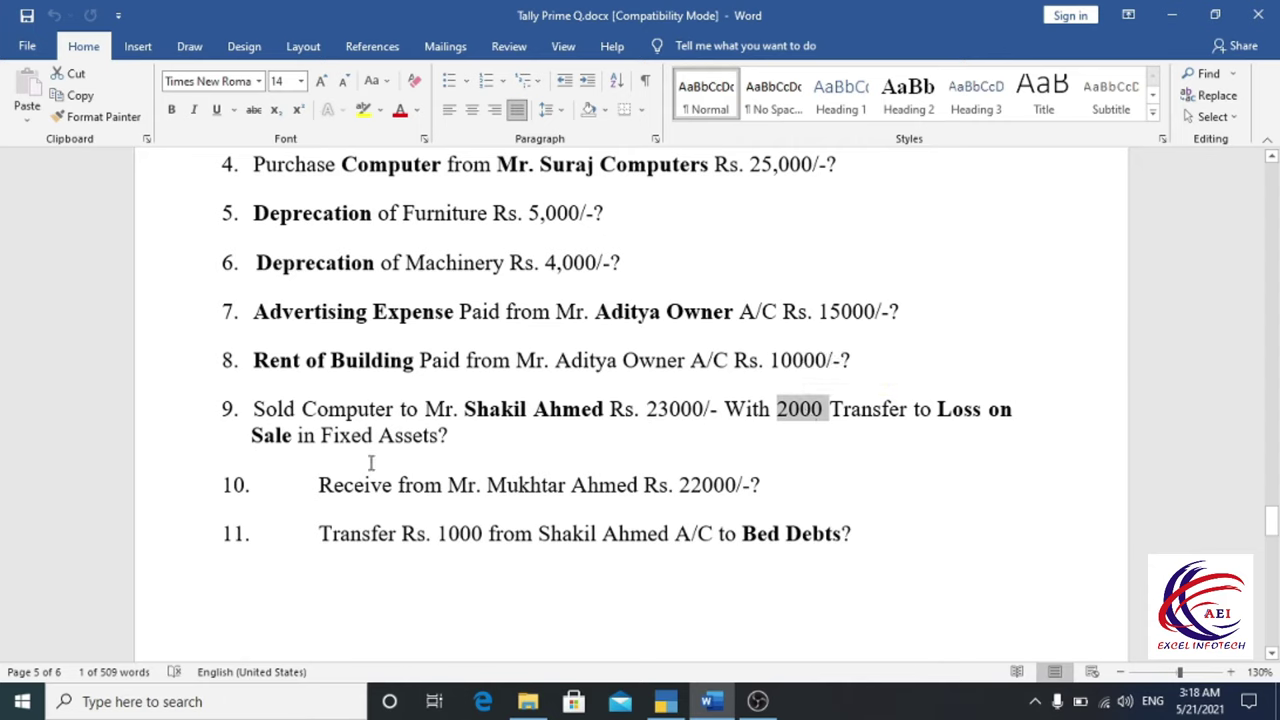
# Step: In journal 9, debit the buyer's account Rs. 23,000 on account
pyautogui.hotkey('alt', 'Tab')
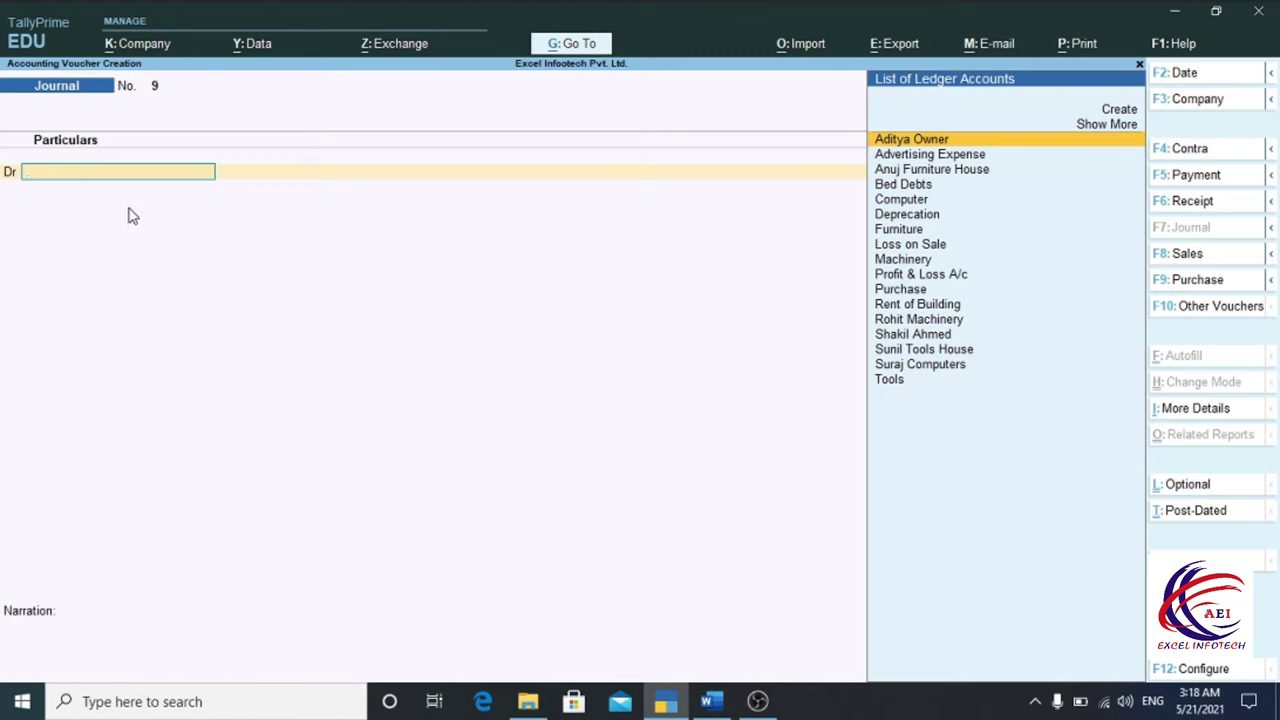
pyautogui.hotkey('alt', 'Tab')
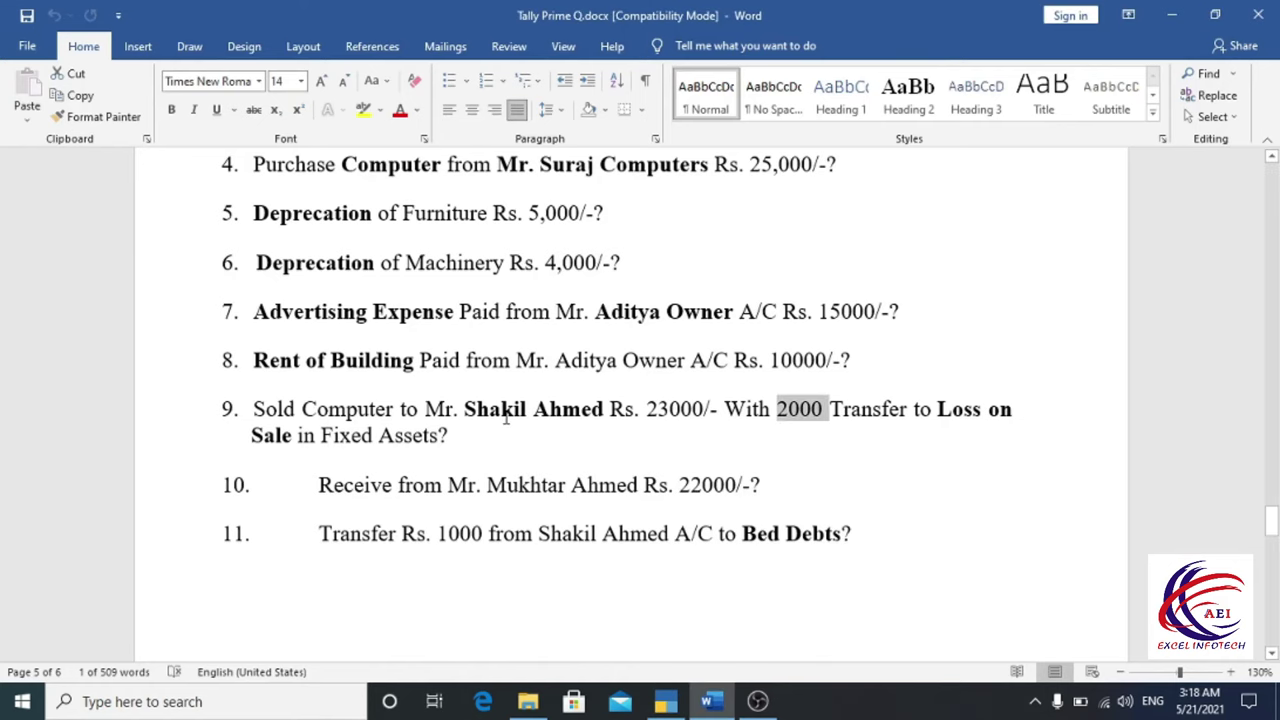
pyautogui.hotkey('alt', 'Tab')
pyautogui.write('Sh')
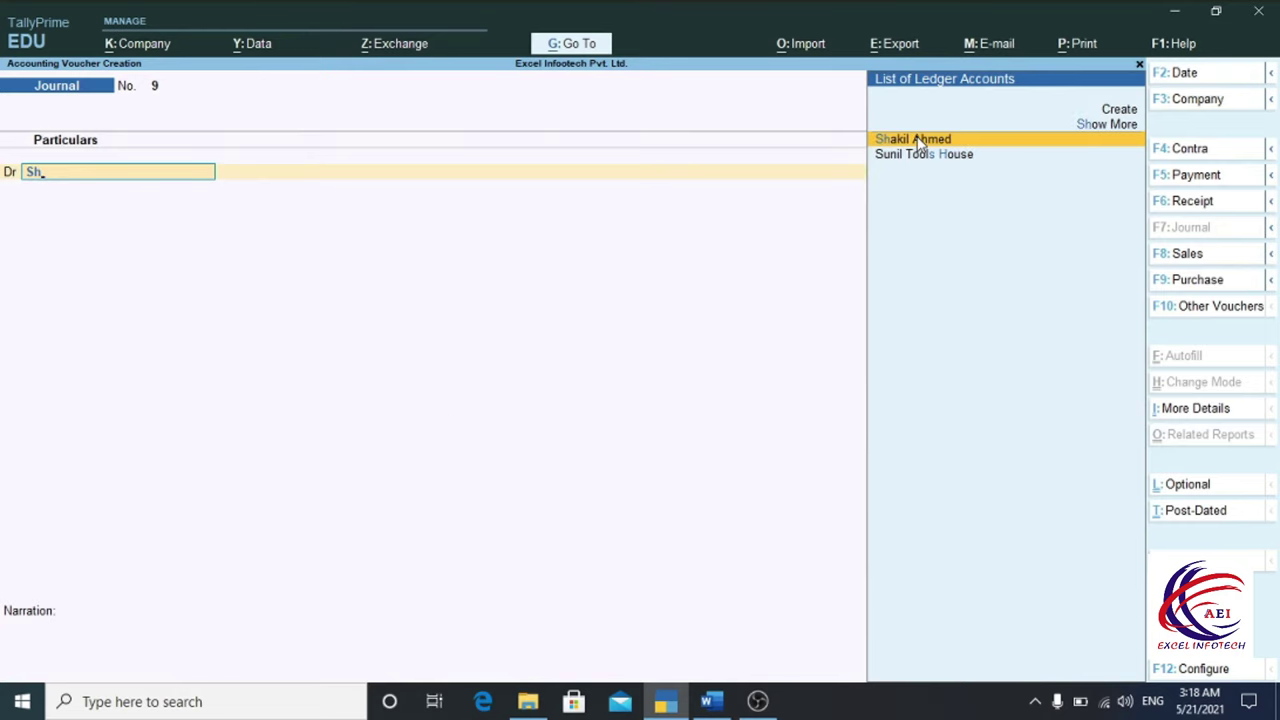
pyautogui.click(913, 145)
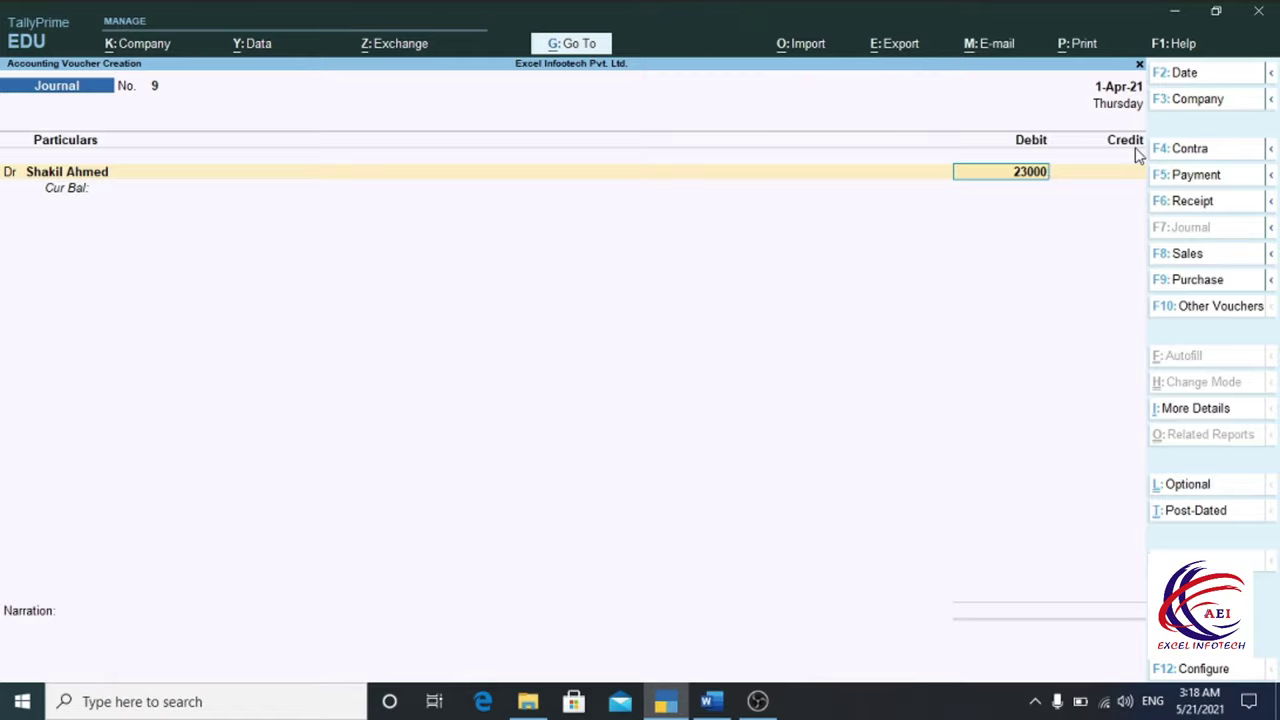
pyautogui.press('Return')
pyautogui.press('Return')
pyautogui.press('Return')
pyautogui.write('d')
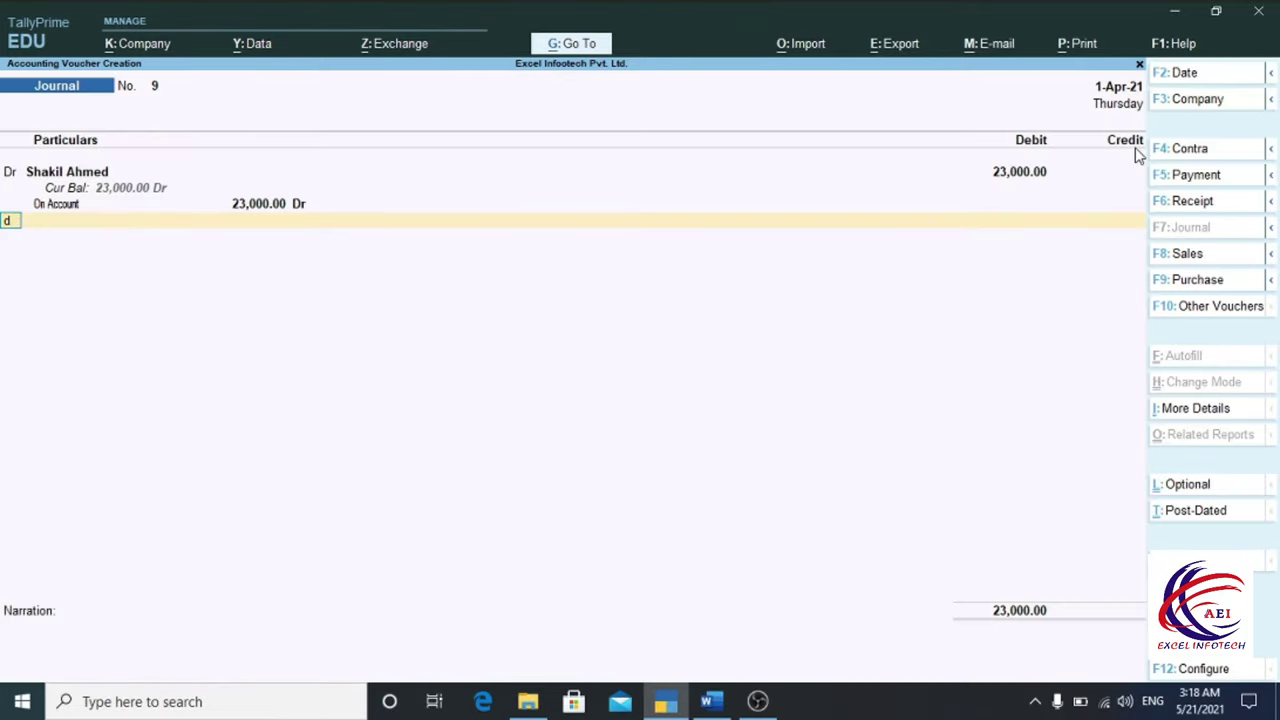
# Step: Add a second debit line for Loss on Sale of Rs. 2,000
pyautogui.press('Return')
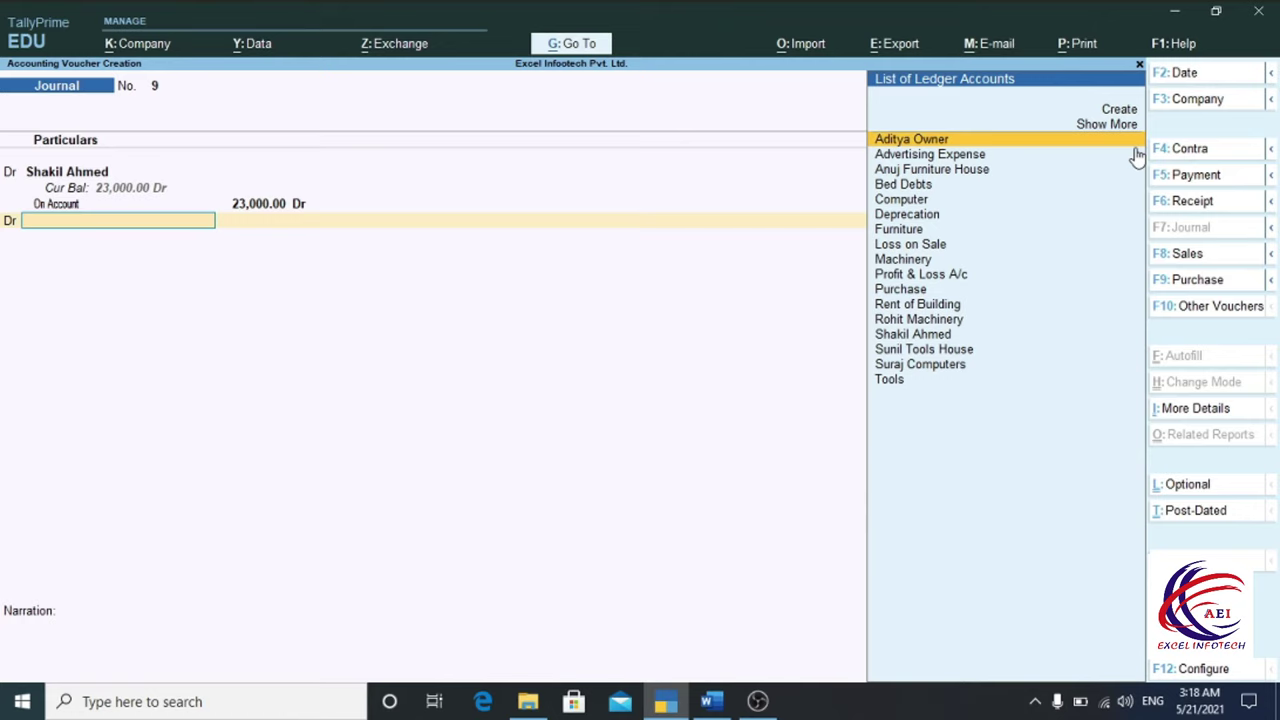
pyautogui.write('L')
pyautogui.press('Return')
pyautogui.write('2000')
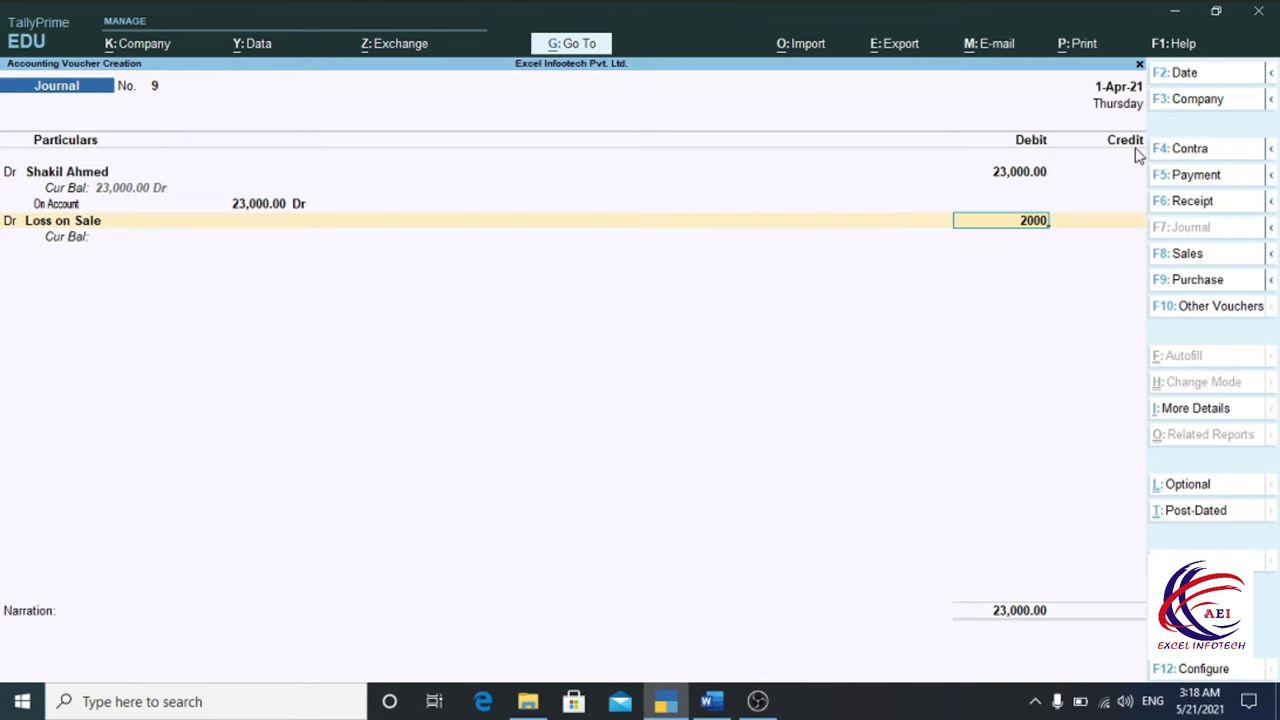
pyautogui.press('Return')
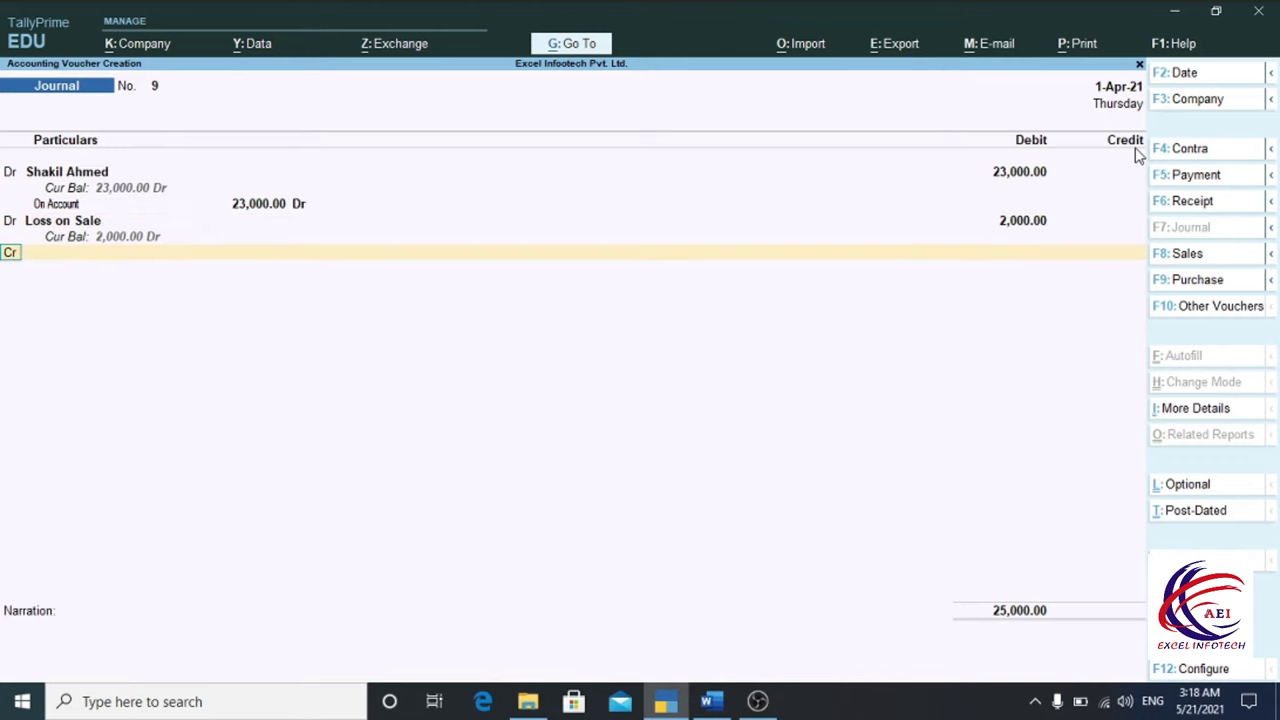
pyautogui.press('Return')
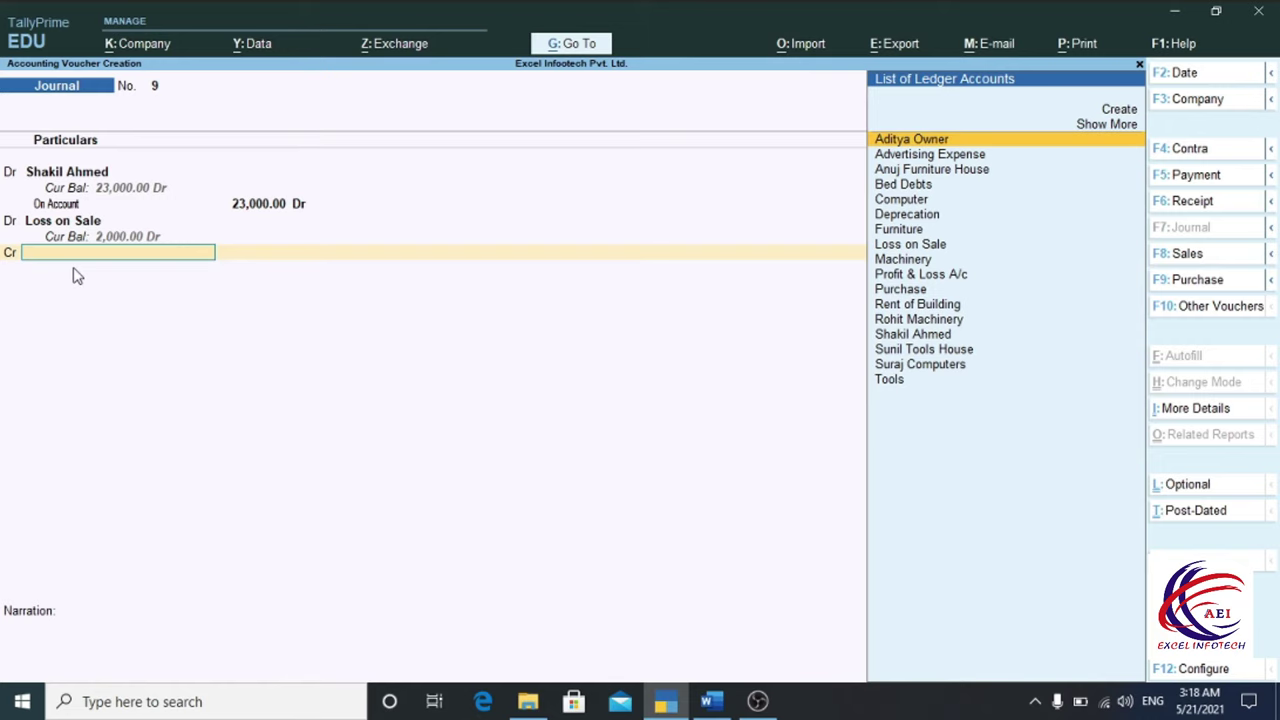
# Step: Credit Computer Rs. 25,000 and save journal voucher 9
pyautogui.write('C')
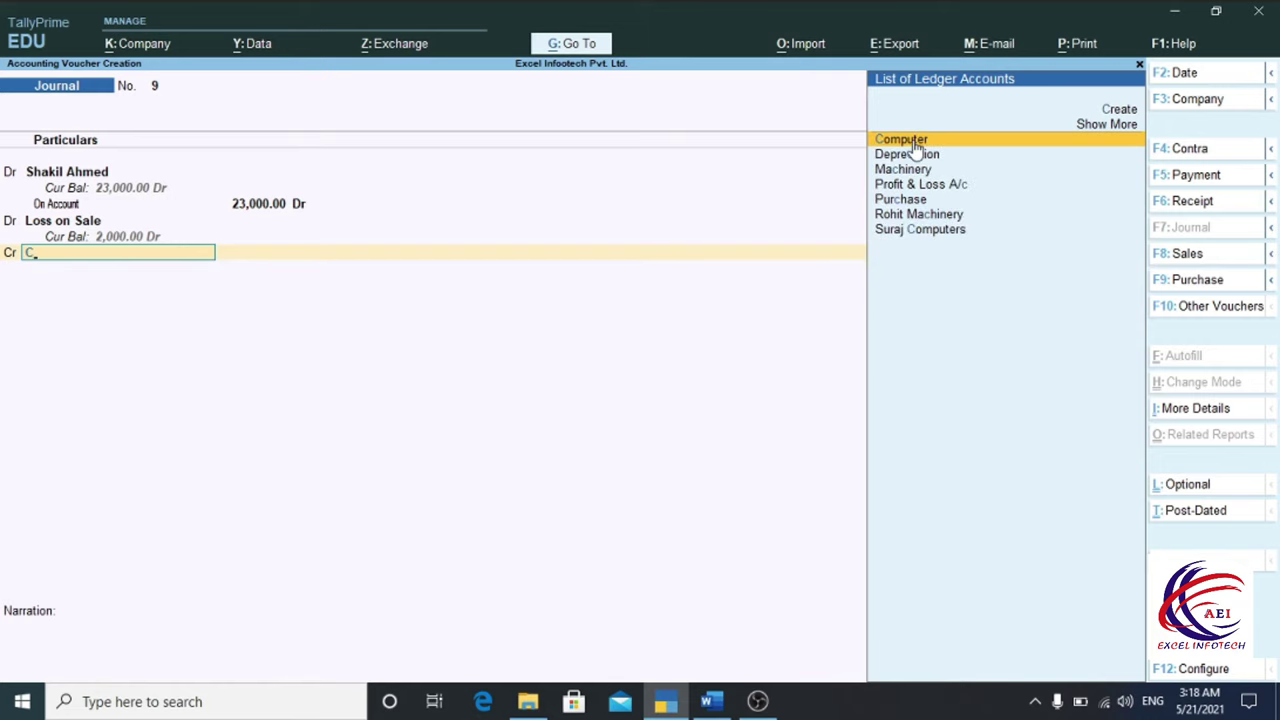
pyautogui.click(914, 147)
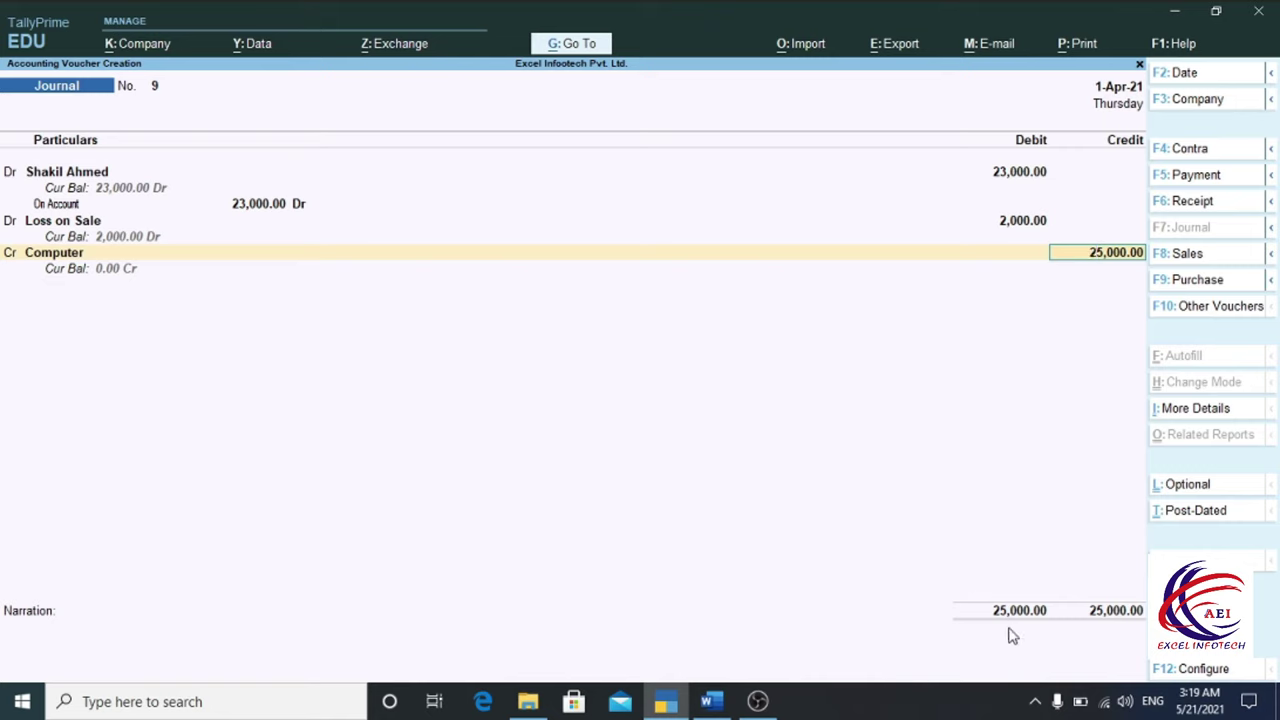
pyautogui.press('Return')
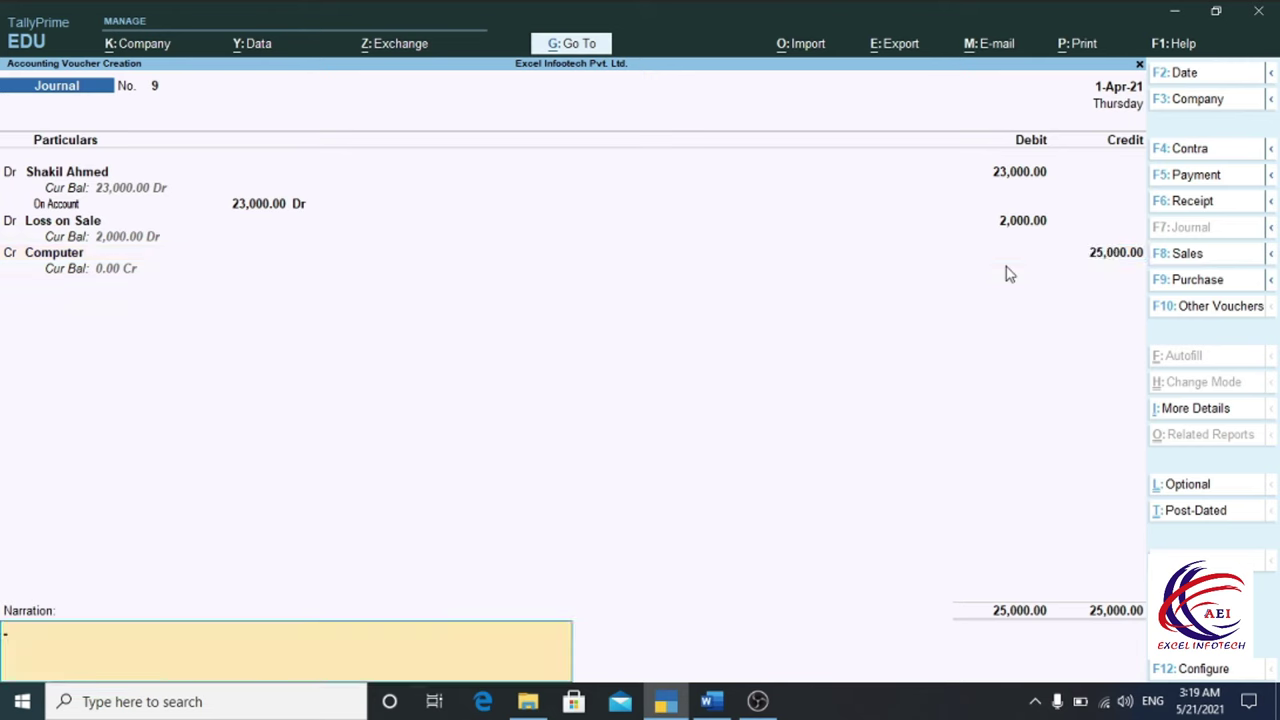
pyautogui.press('Return')
pyautogui.press('Return')
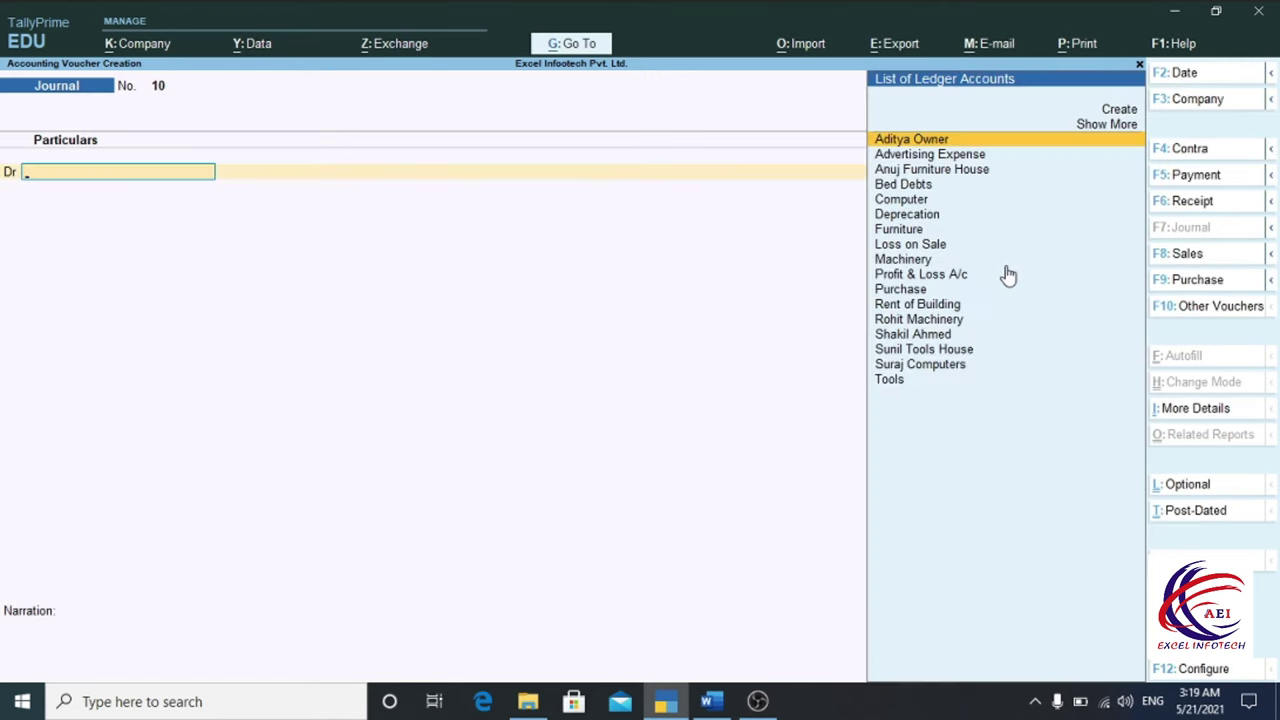
pyautogui.hotkey('alt', 'Tab')
# Step: Paste the computer buyer's name over the payer in question 10's Rs. 22000 receipt
pyautogui.scroll(-2, 757, 485)
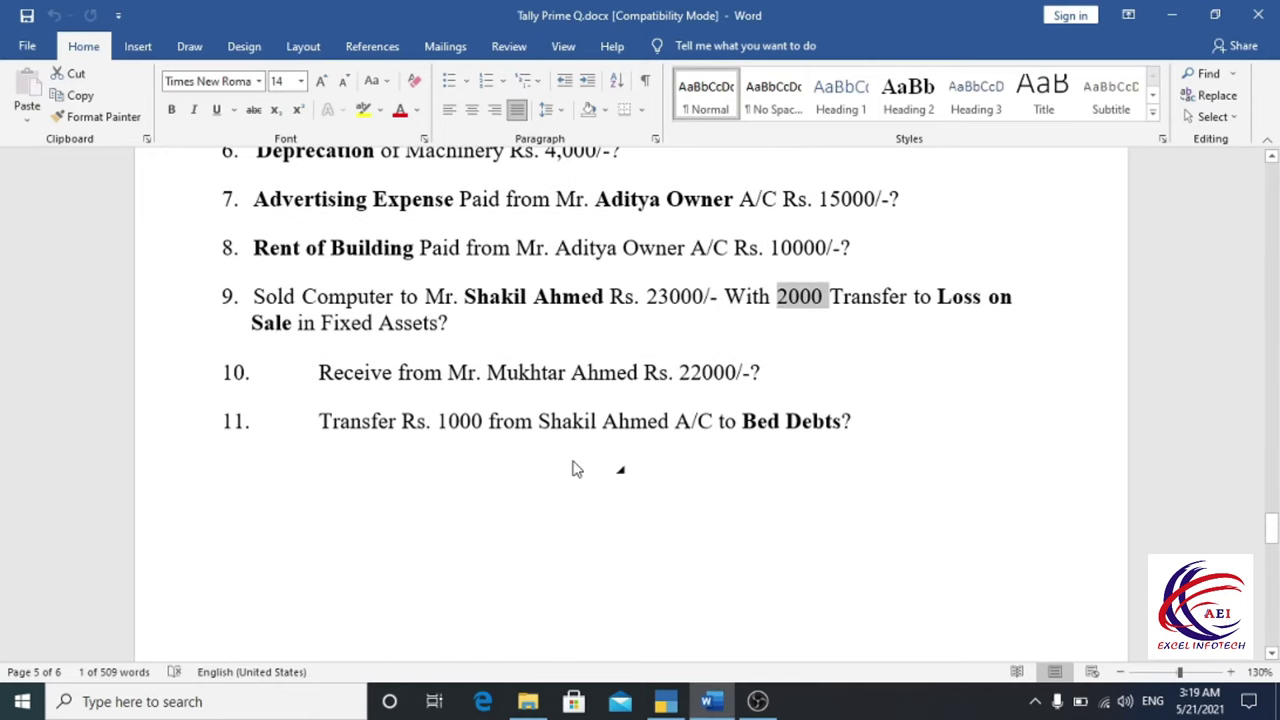
pyautogui.doubleClick(520, 372)
pyautogui.write('Shakil')
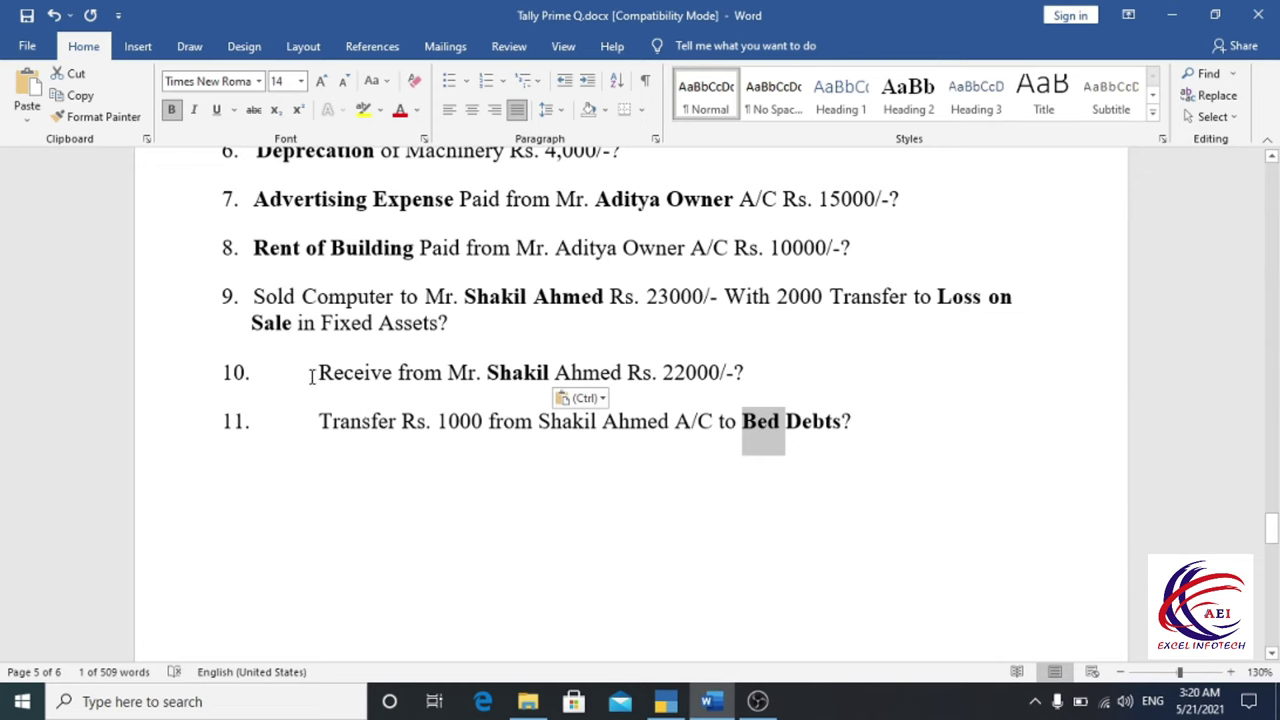
pyautogui.moveTo(312, 375); pyautogui.dragTo(452, 375)
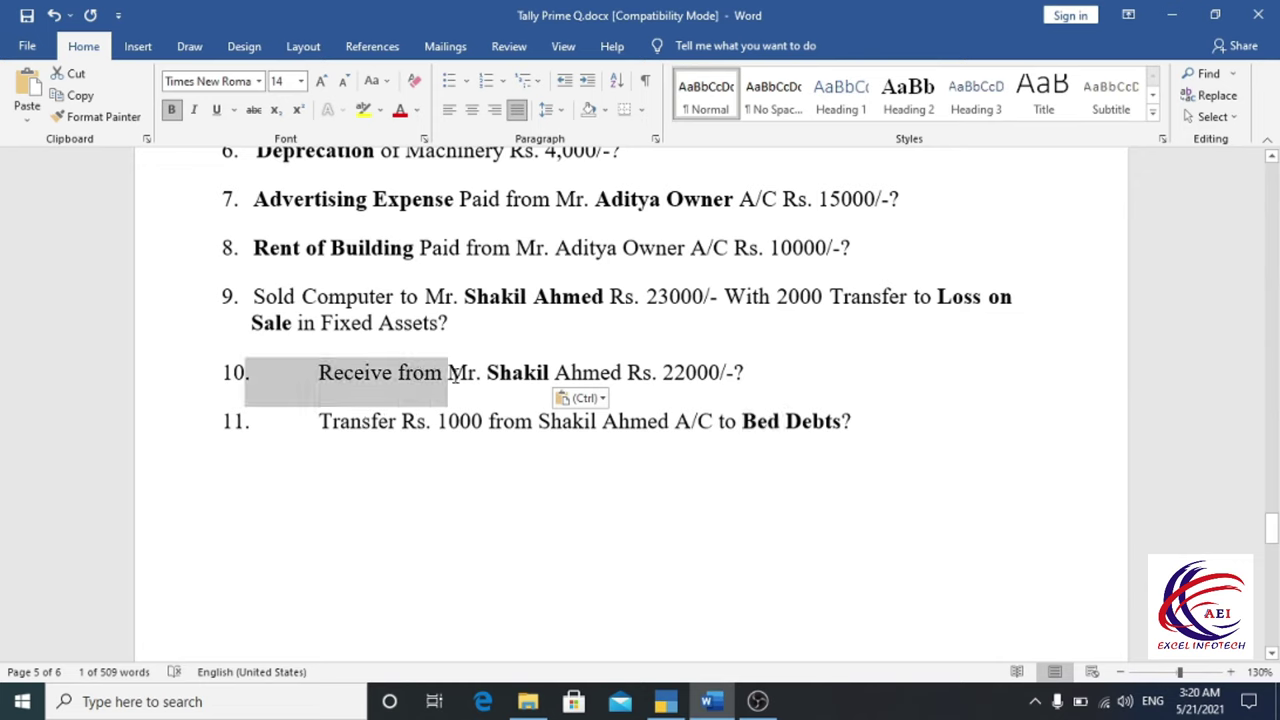
pyautogui.doubleClick(684, 378)
pyautogui.doubleClick(513, 372)
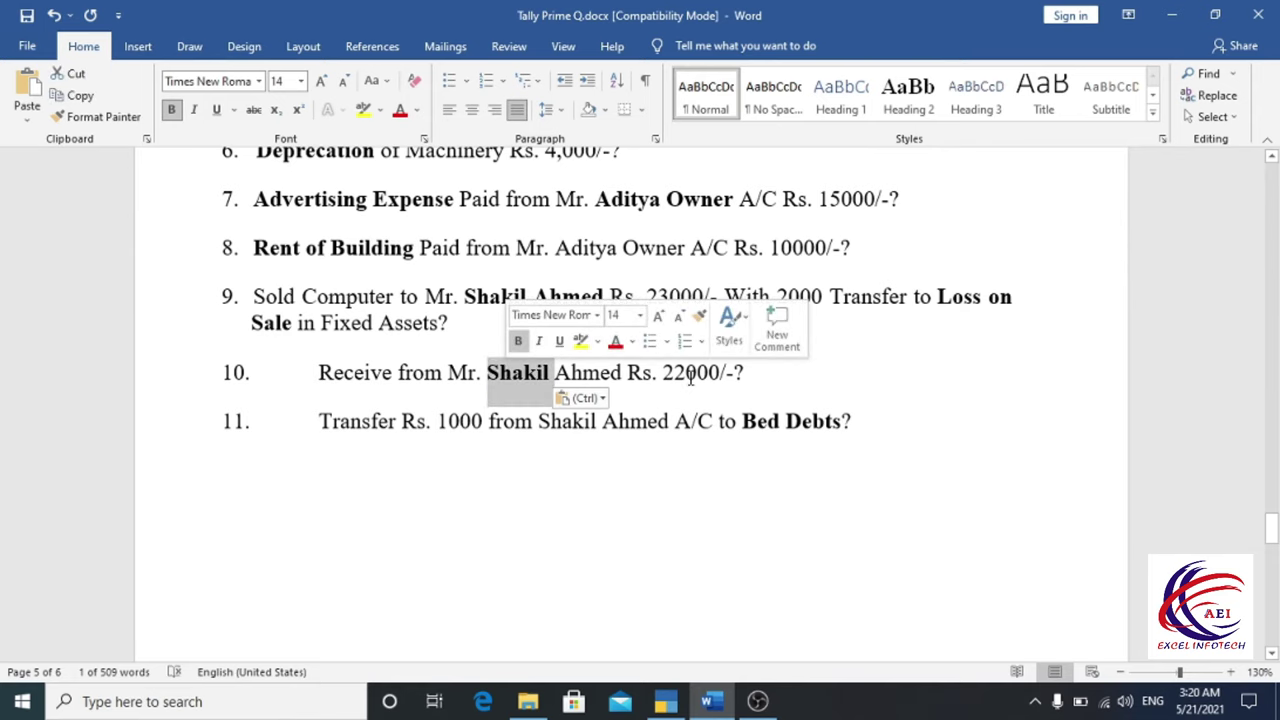
pyautogui.click(665, 701)
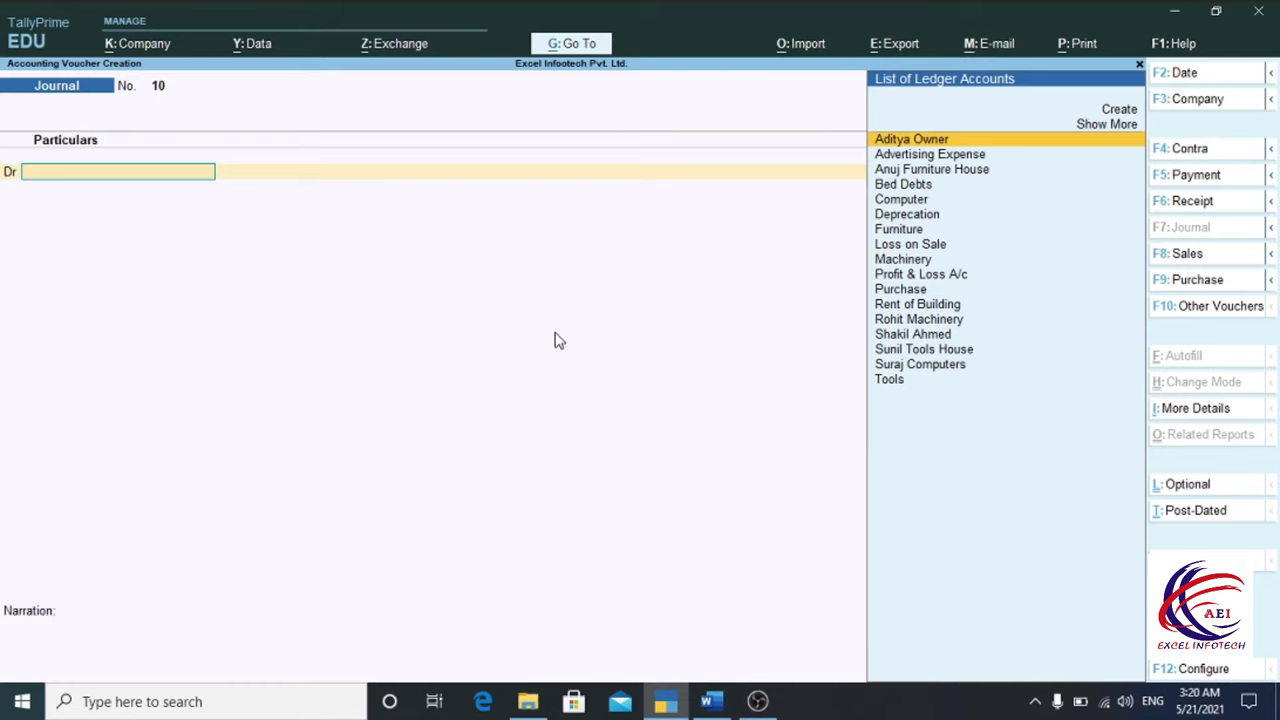
# Step: Switch to a Receipt voucher and credit the buyer Rs. 22,000 on account
pyautogui.press('F6')
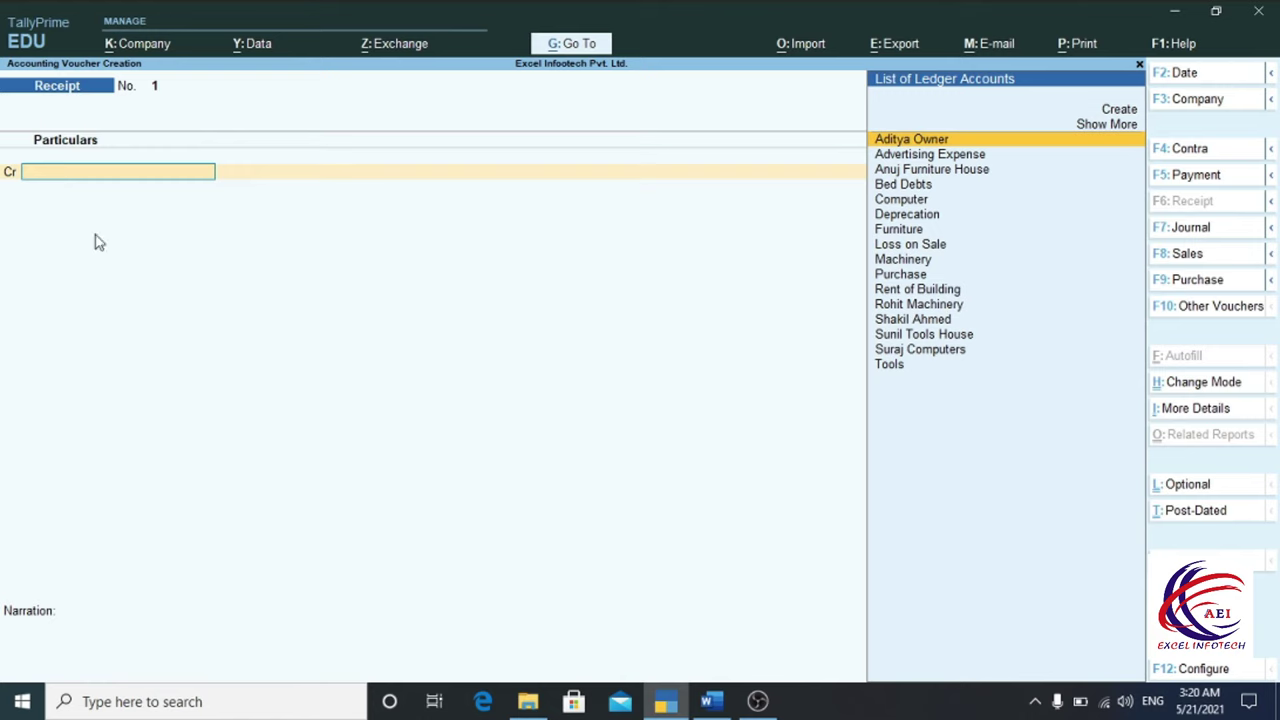
pyautogui.write('Sh')
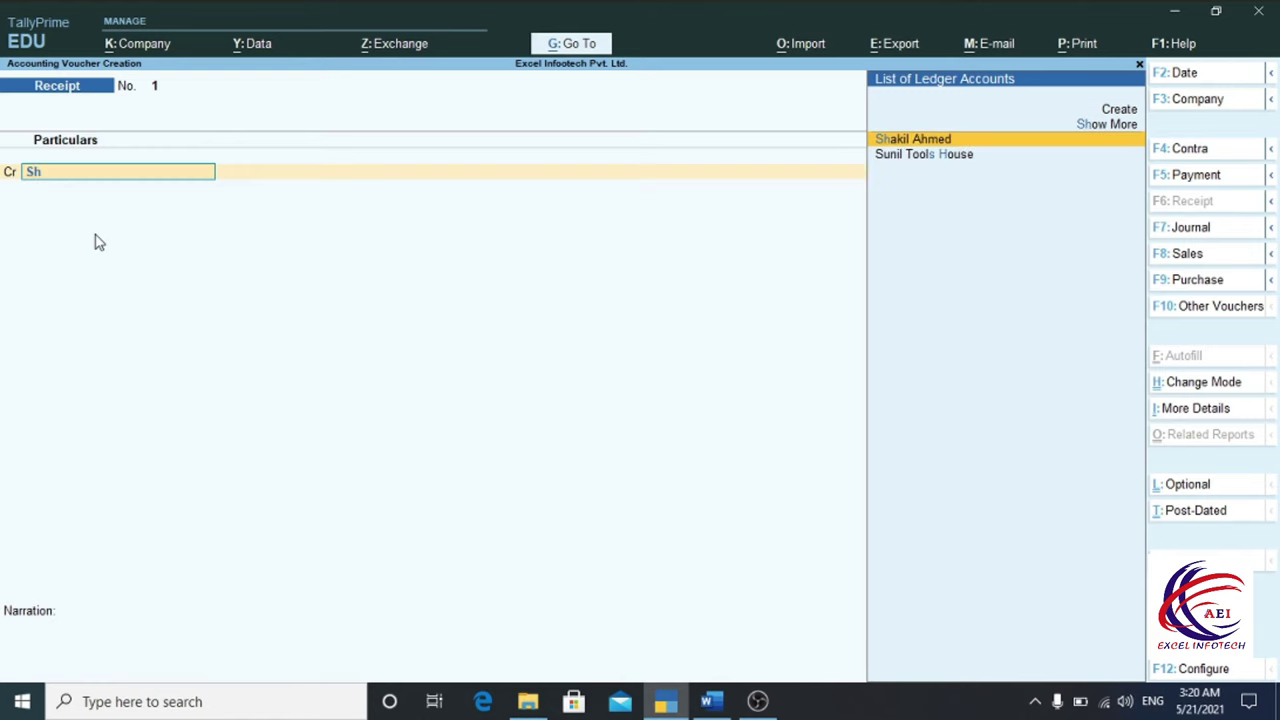
pyautogui.click(893, 140)
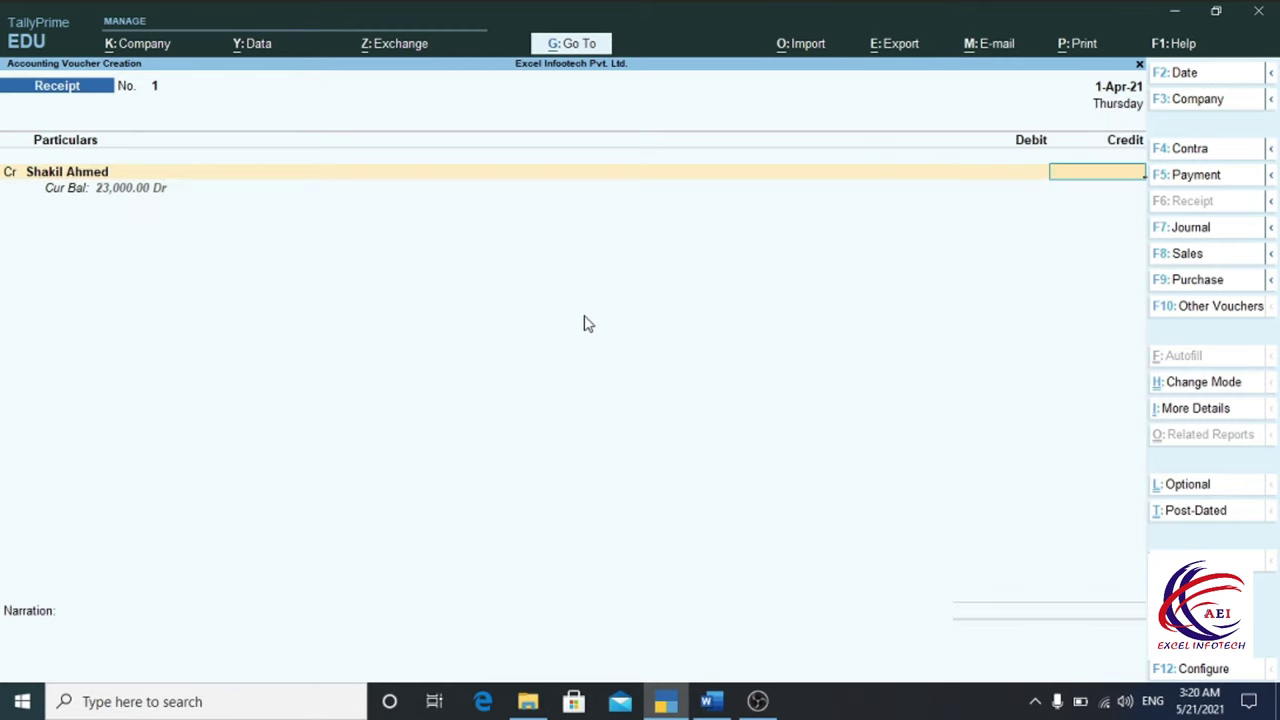
pyautogui.write('22000')
pyautogui.press('Return')
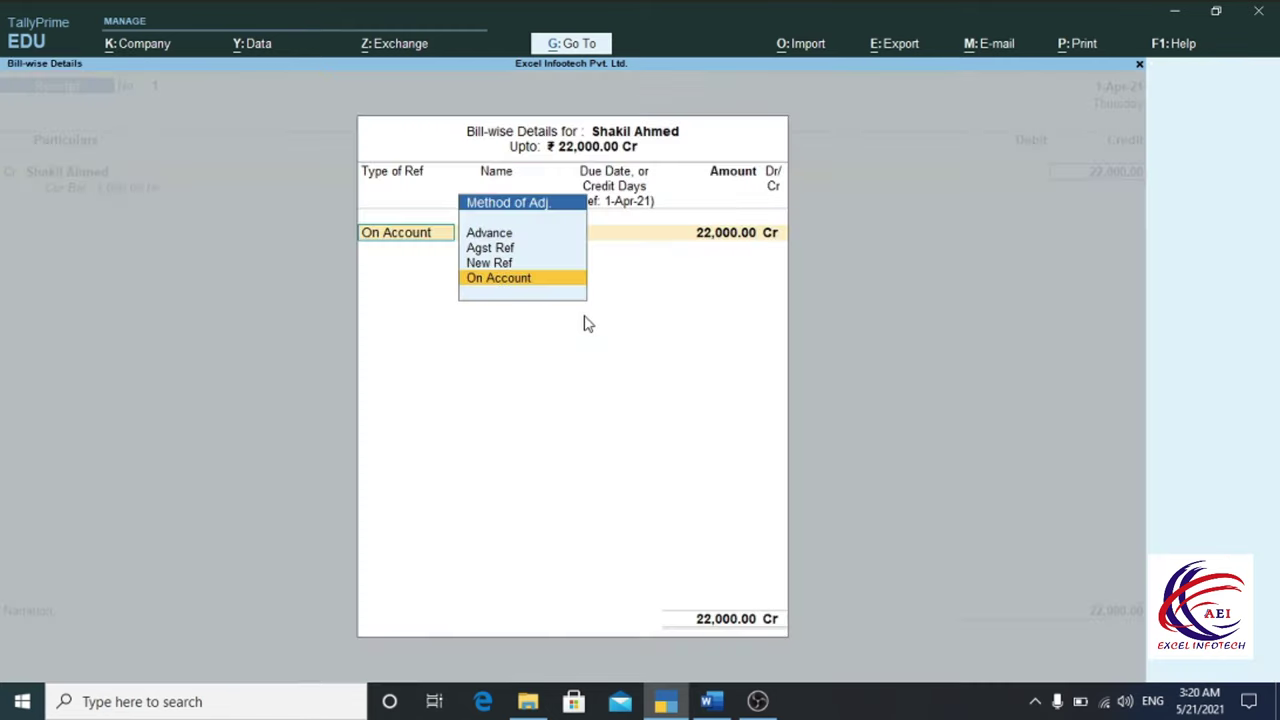
pyautogui.press('Return')
pyautogui.press('Return')
pyautogui.press('Return')
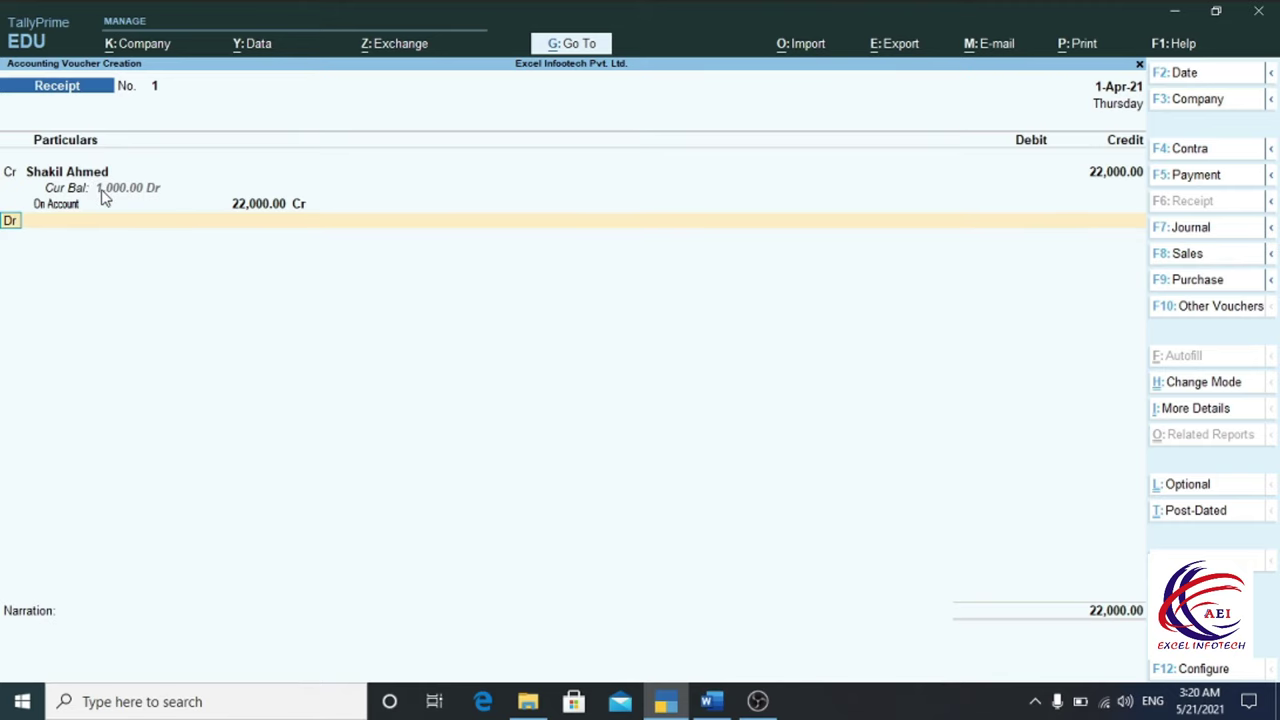
pyautogui.press('Return')
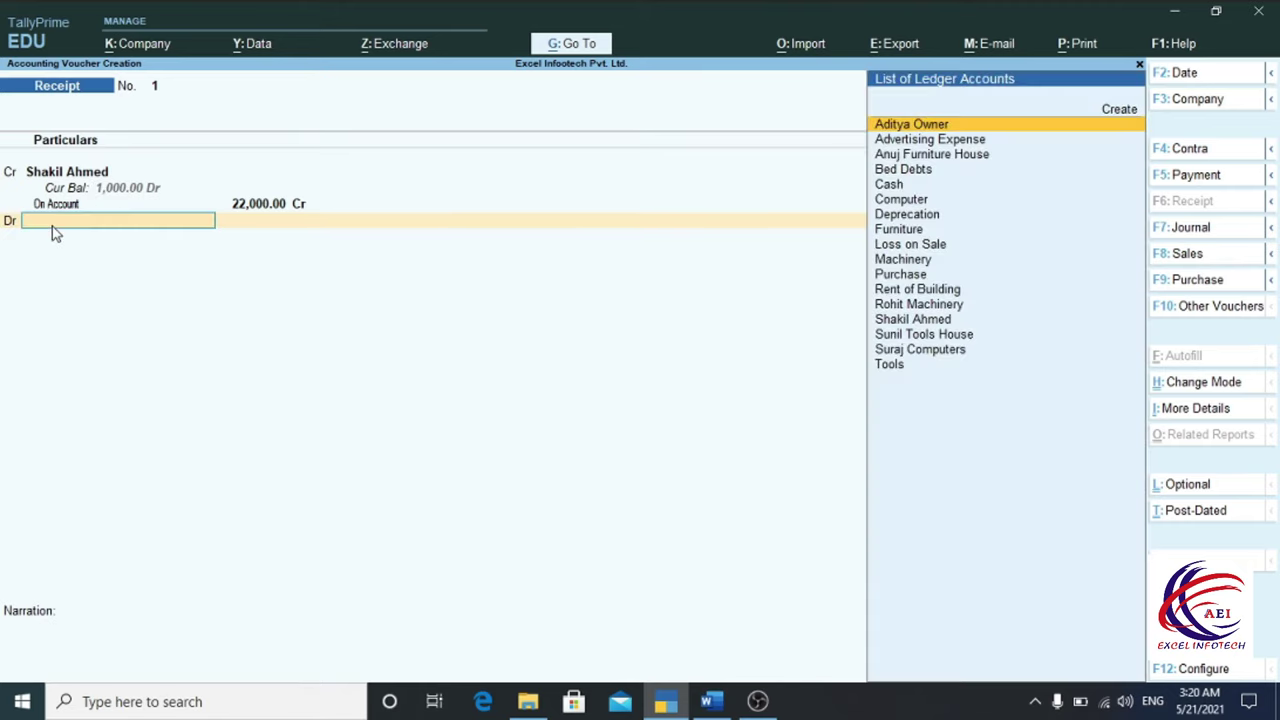
# Step: Debit Cash Rs. 22,000.00 and save Receipt No. 1
pyautogui.write('C')
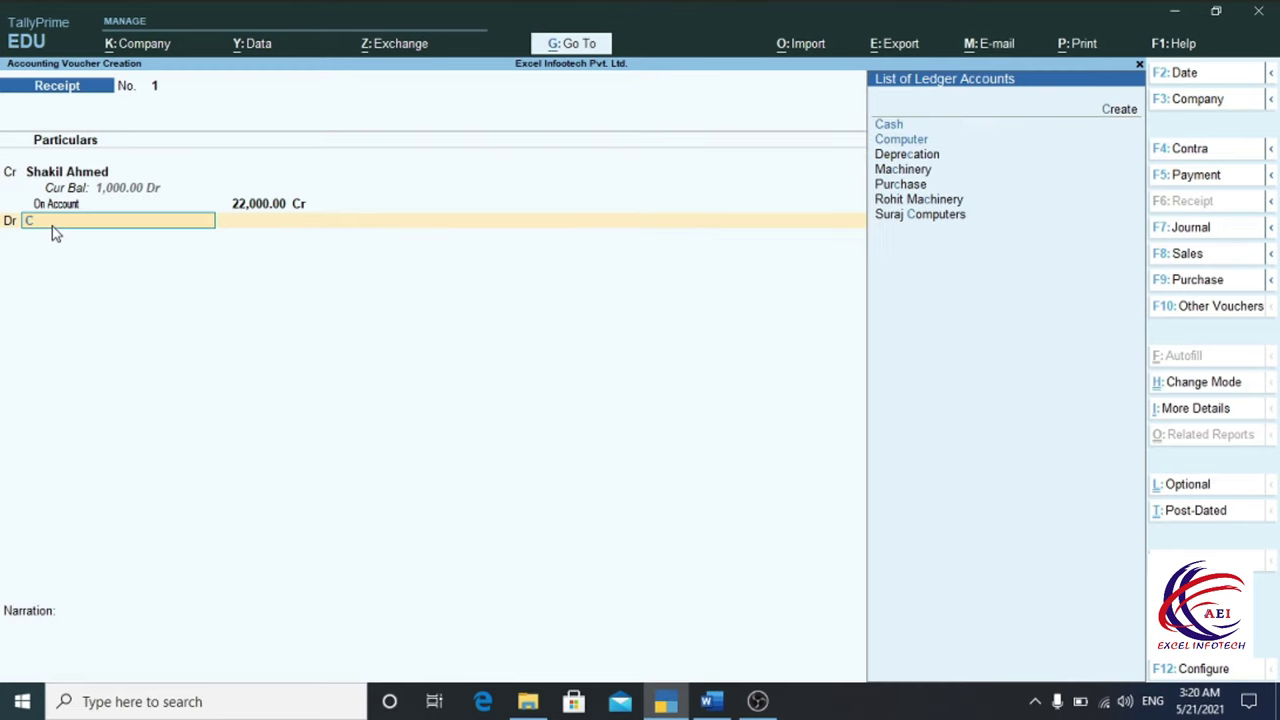
pyautogui.press('Return')
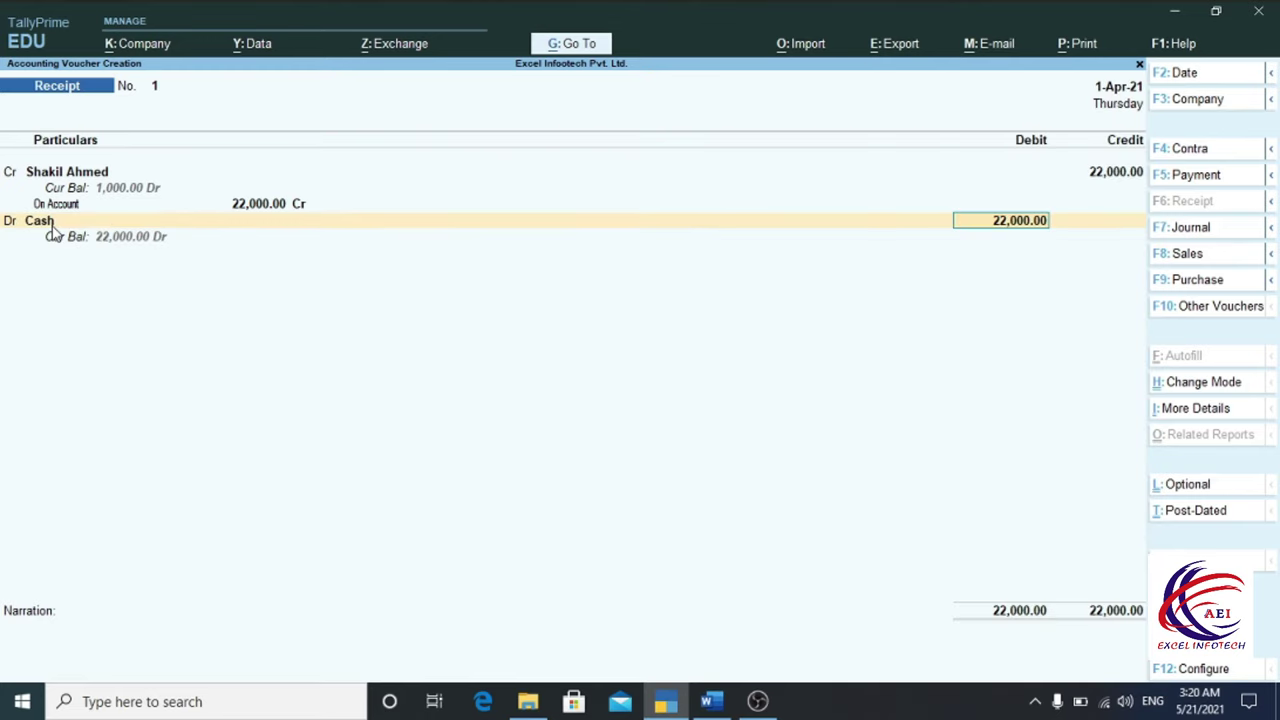
pyautogui.press('Return')
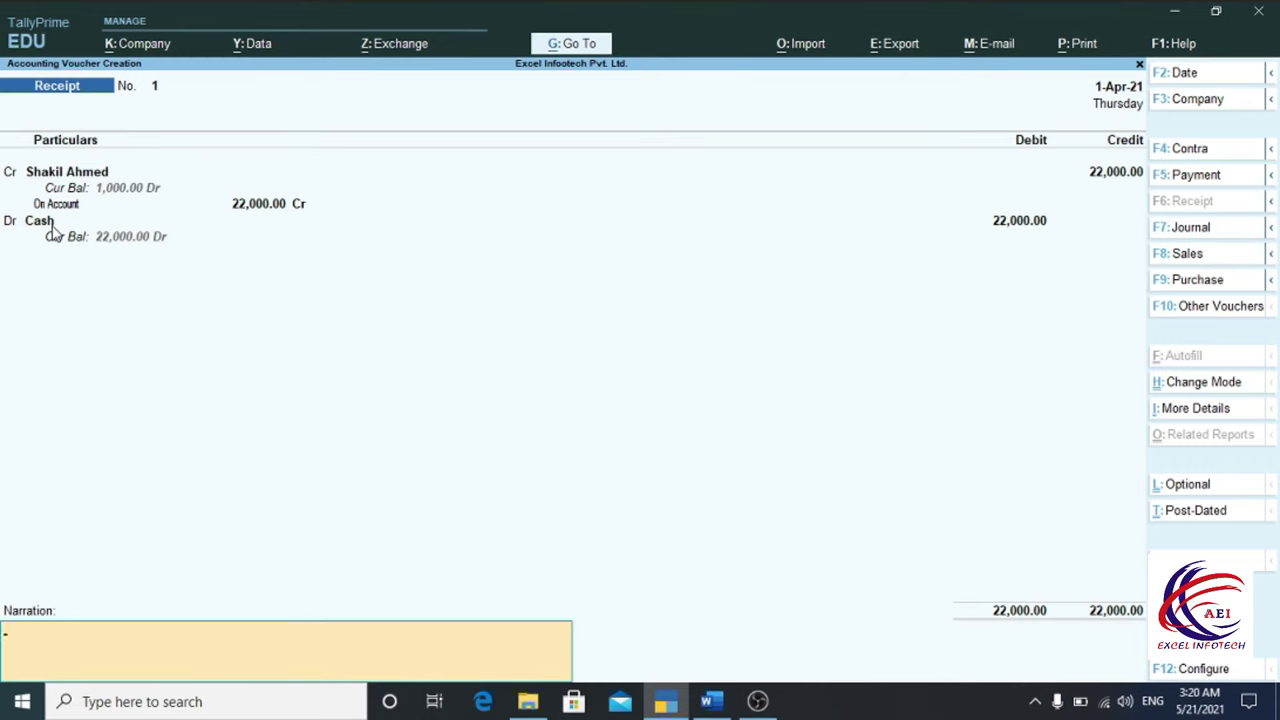
pyautogui.press('Return')
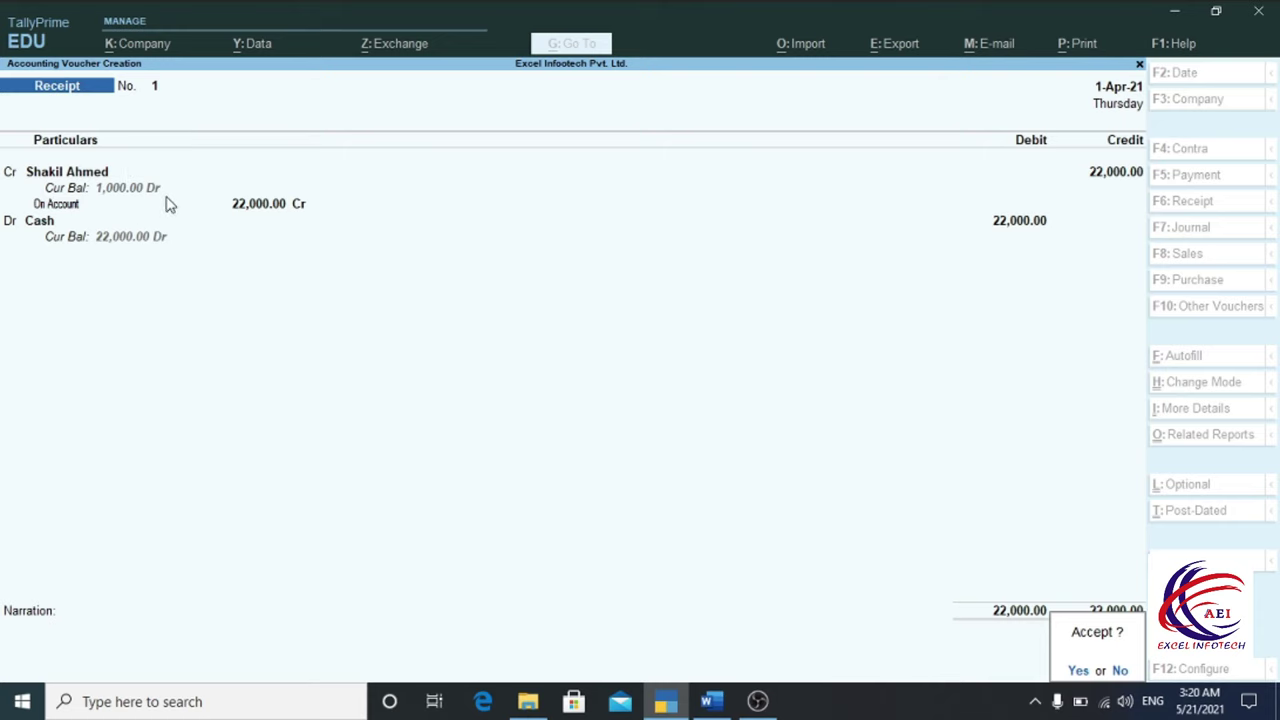
pyautogui.press('Return')
pyautogui.hotkey('alt', 'Tab')
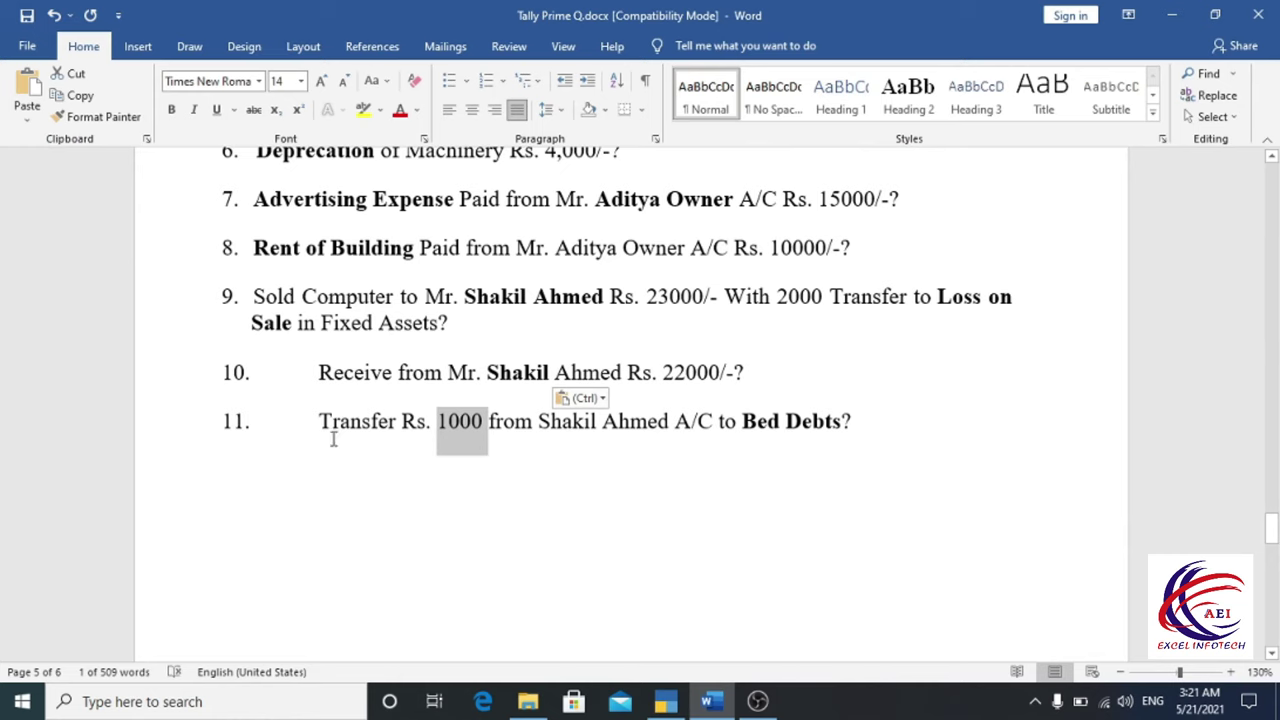
# Step: Review question 11's Rs. 1000 transfer to Bed Debts in the Word document
pyautogui.moveTo(314, 423); pyautogui.dragTo(405, 420)
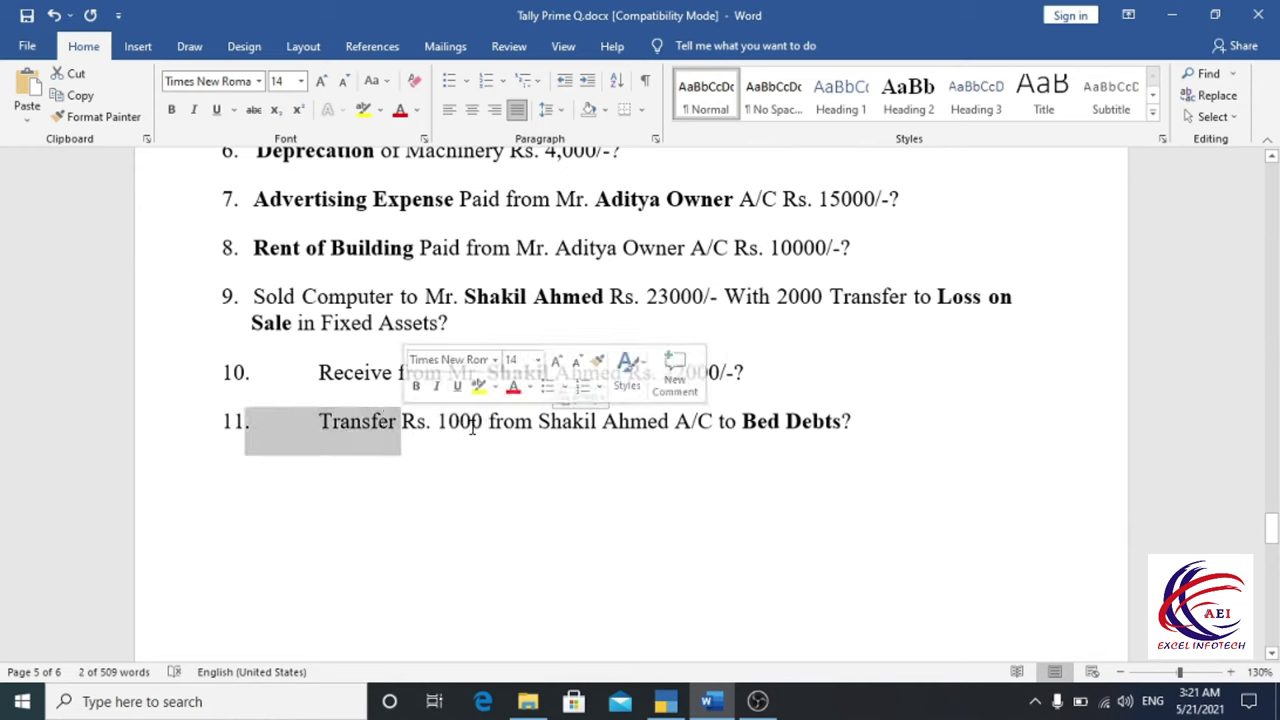
pyautogui.doubleClick(760, 424)
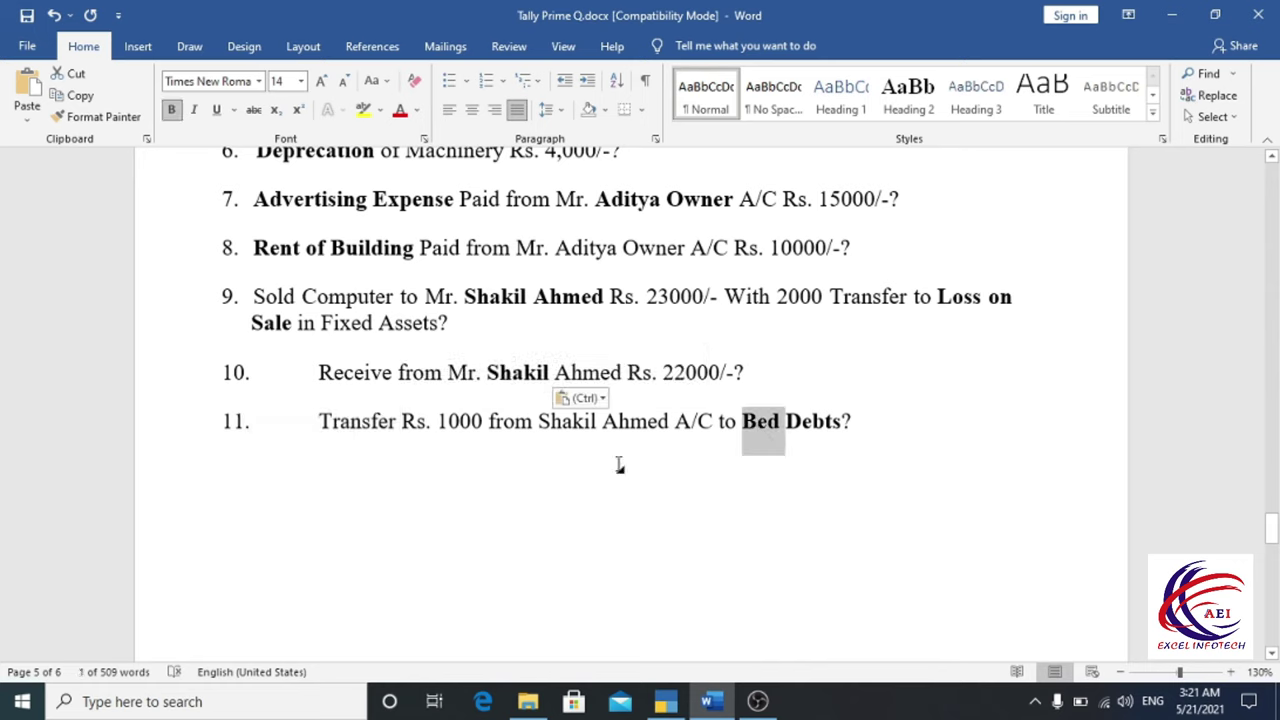
pyautogui.doubleClick(518, 372)
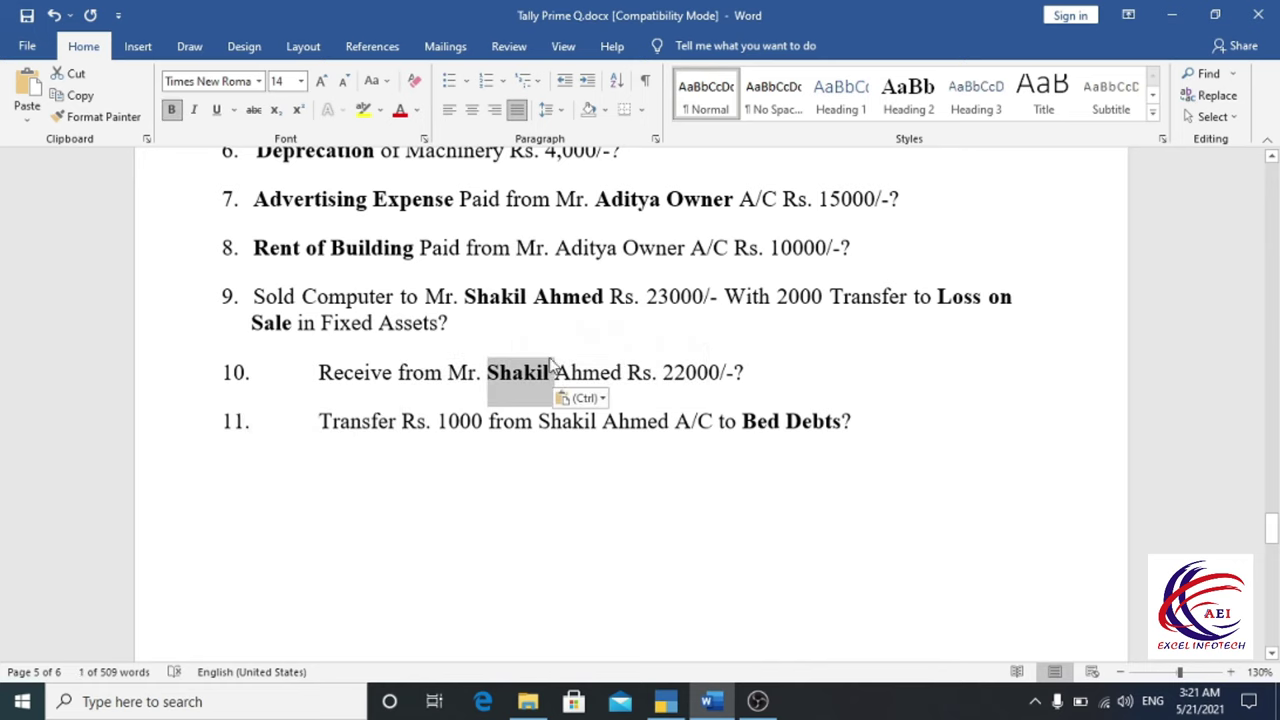
pyautogui.moveTo(441, 421); pyautogui.dragTo(483, 422)
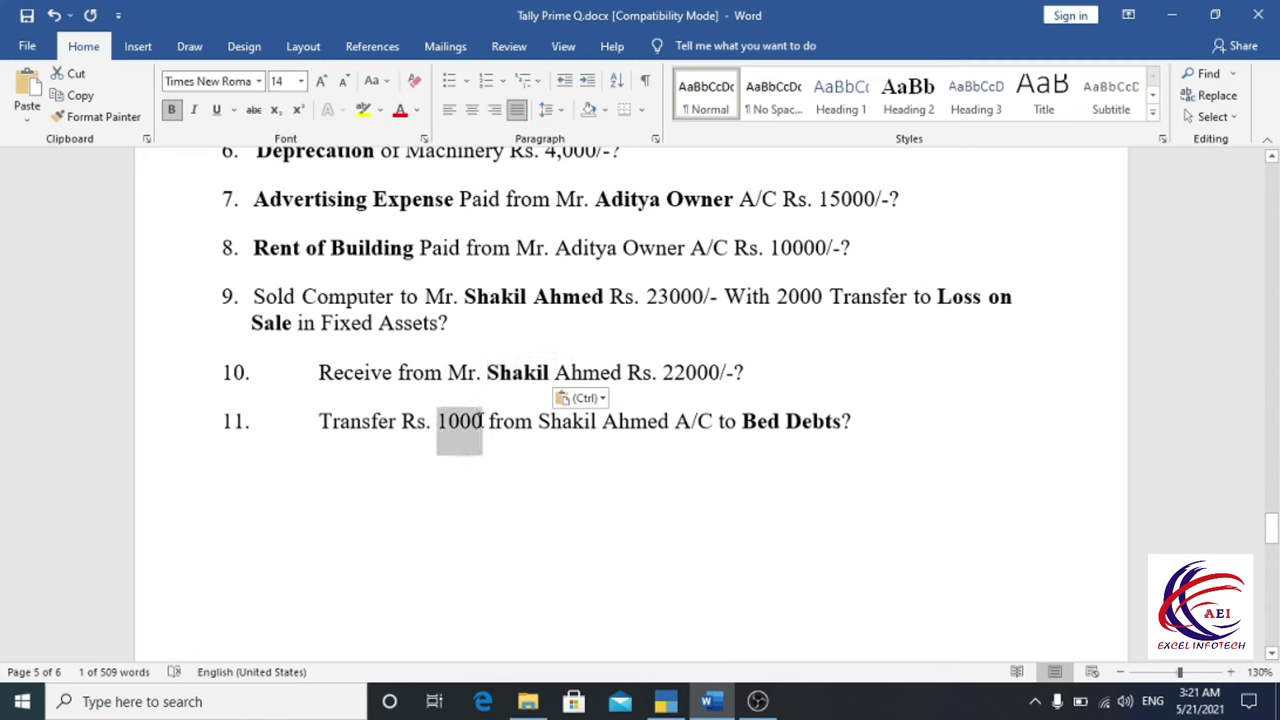
pyautogui.doubleClick(757, 423)
pyautogui.click(757, 423)
pyautogui.click(803, 421)
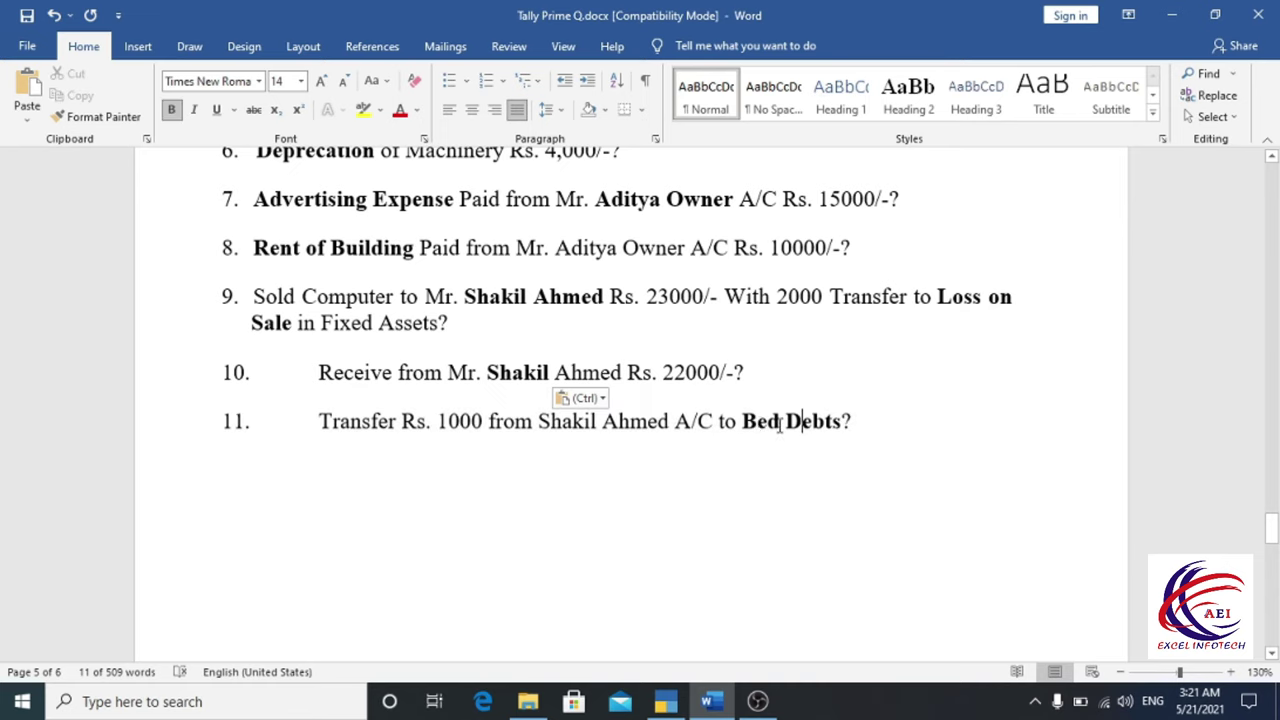
pyautogui.moveTo(742, 421); pyautogui.dragTo(841, 421)
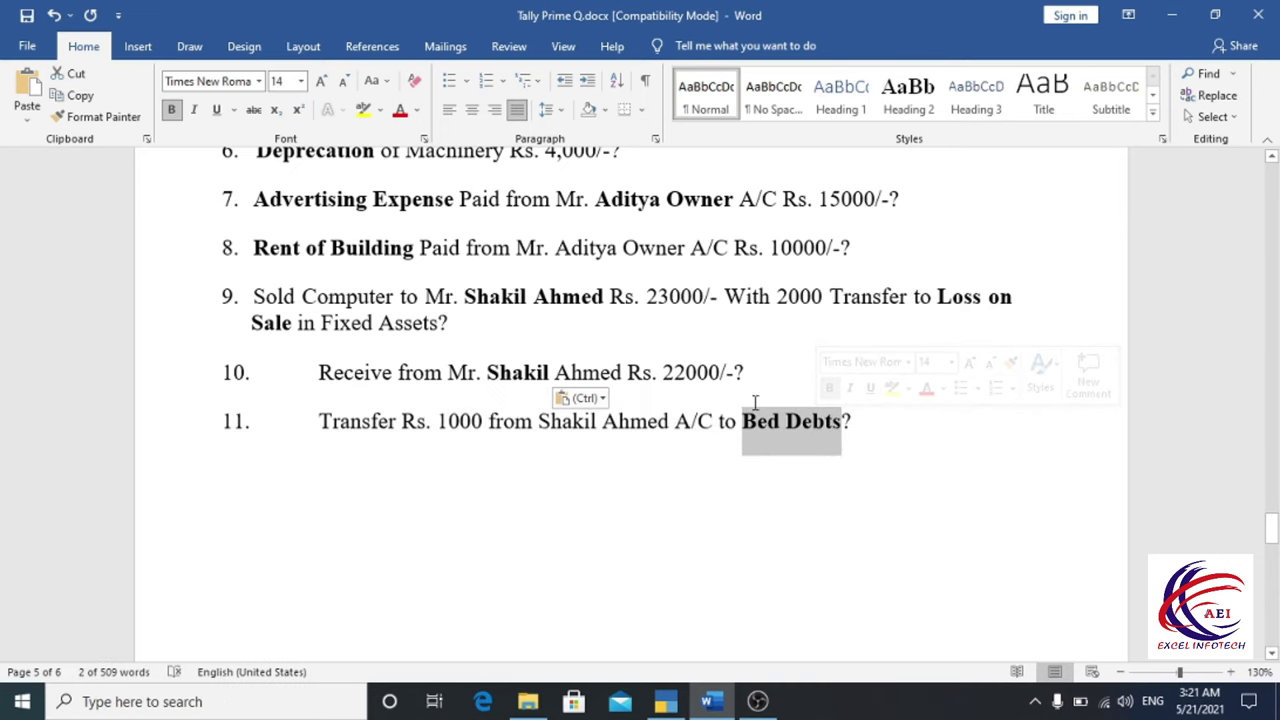
pyautogui.moveTo(439, 424); pyautogui.dragTo(472, 424)
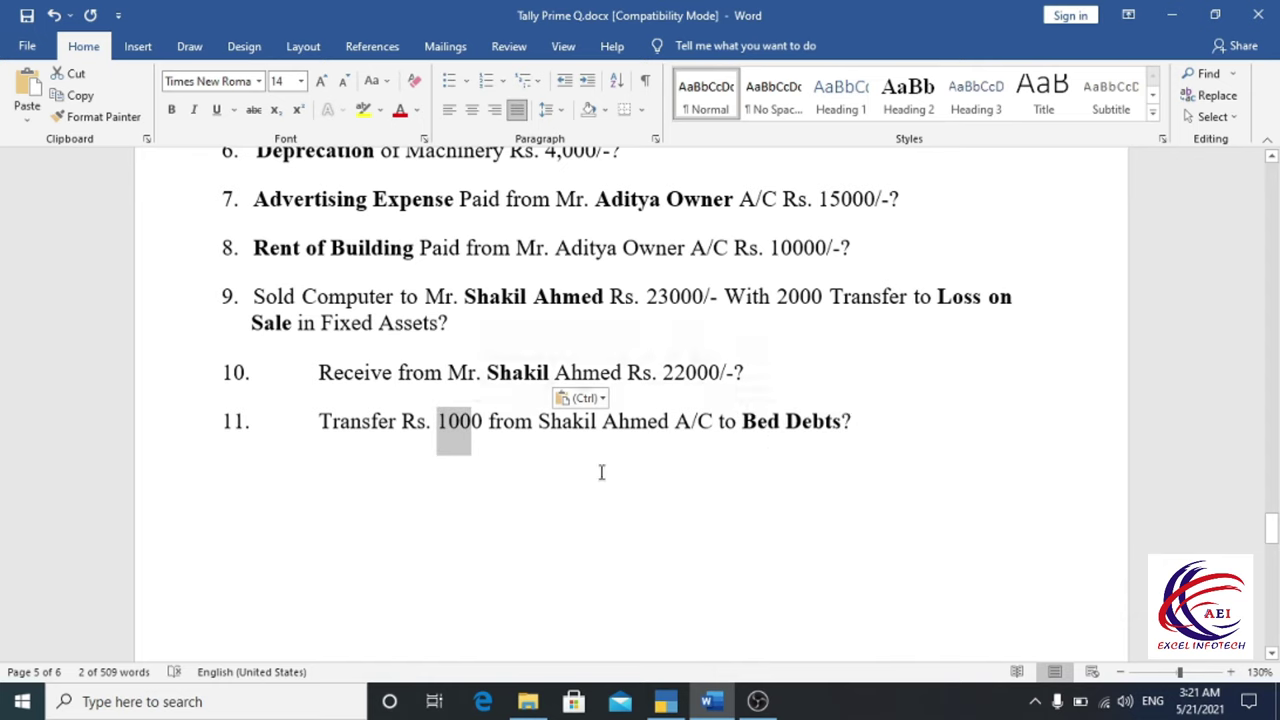
pyautogui.moveTo(743, 424); pyautogui.dragTo(771, 430)
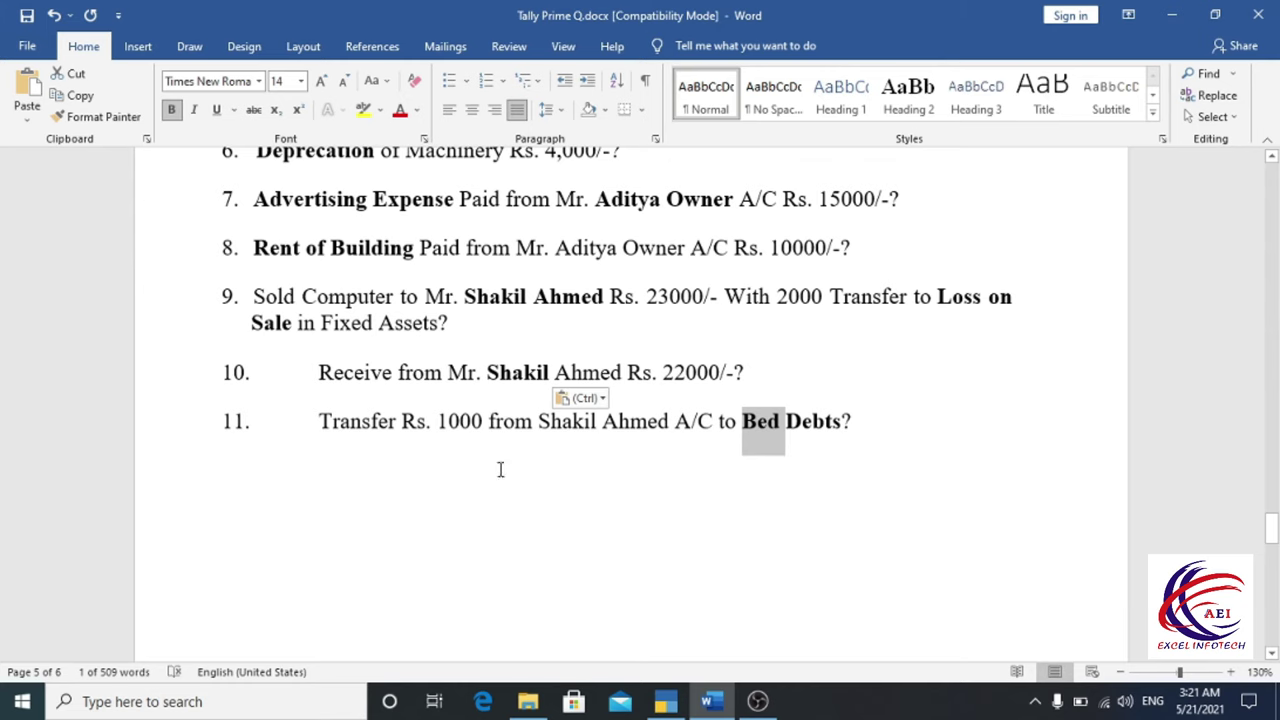
pyautogui.click(665, 701)
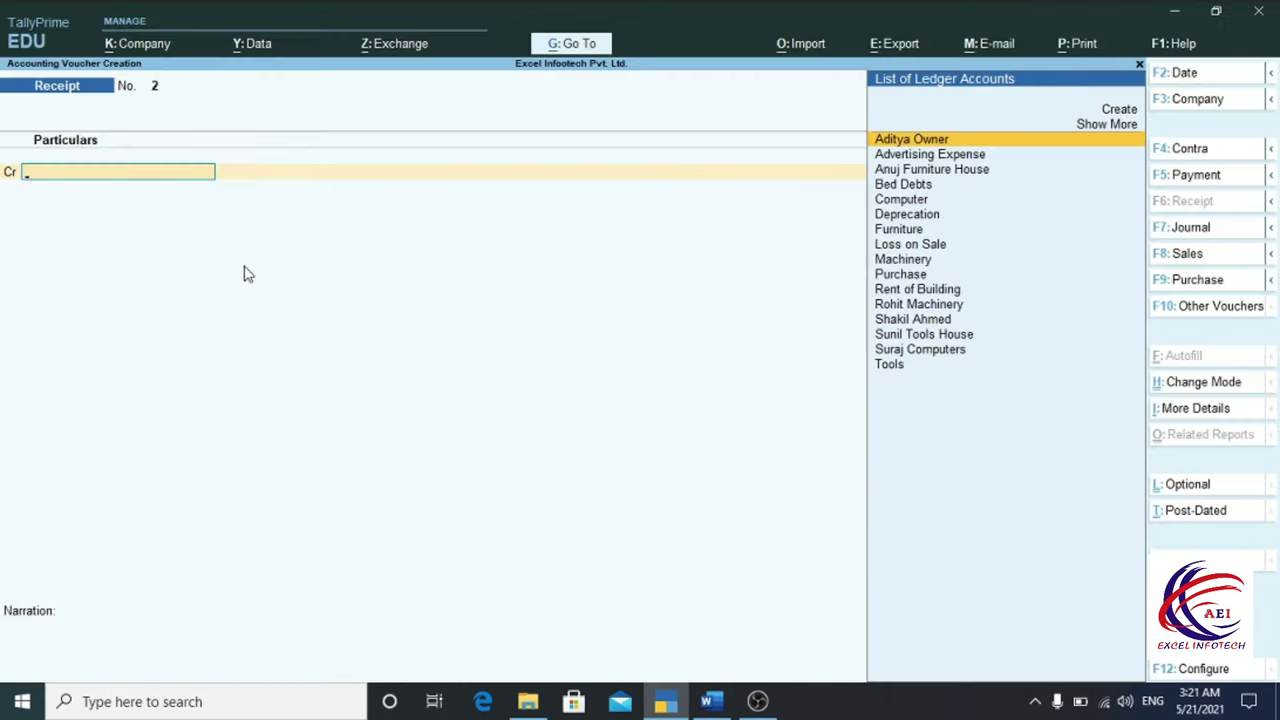
# Step: Post a journal with Bed Debts Dr 1,000.00 and the customer's account Cr on account
pyautogui.press('F7')
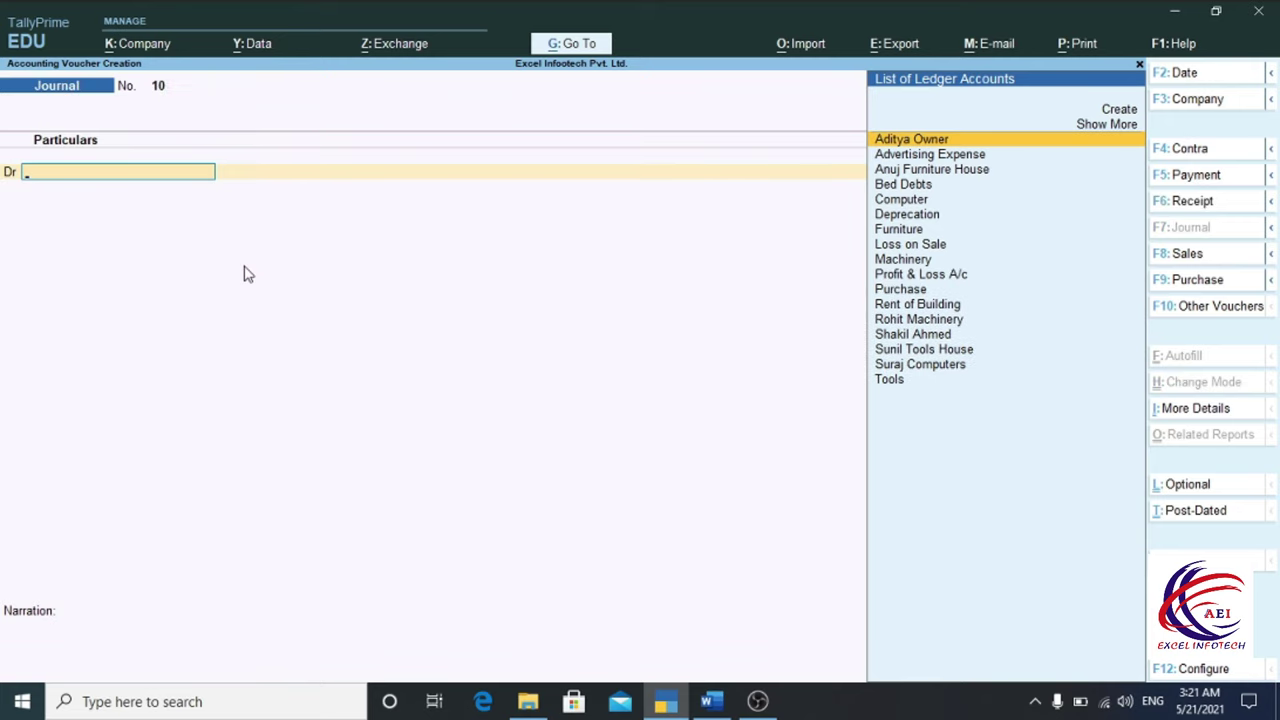
pyautogui.write('Bed Debts')
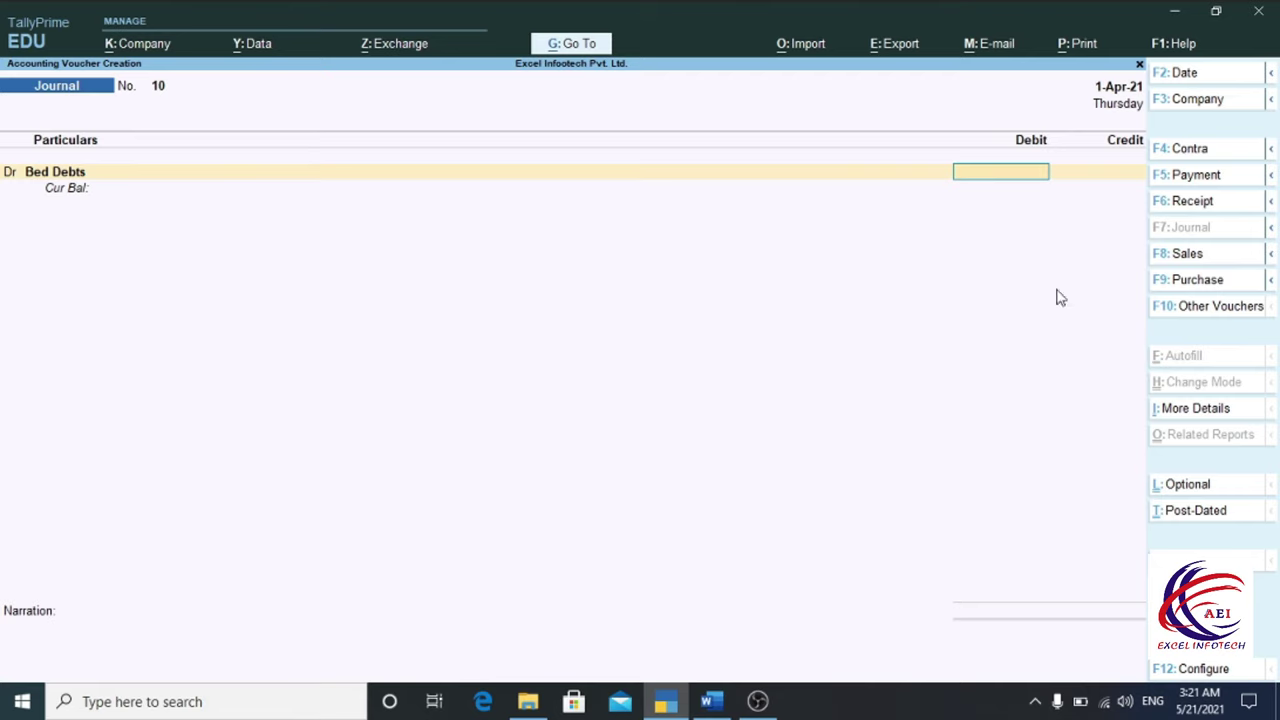
pyautogui.click(918, 141)
pyautogui.write('1000')
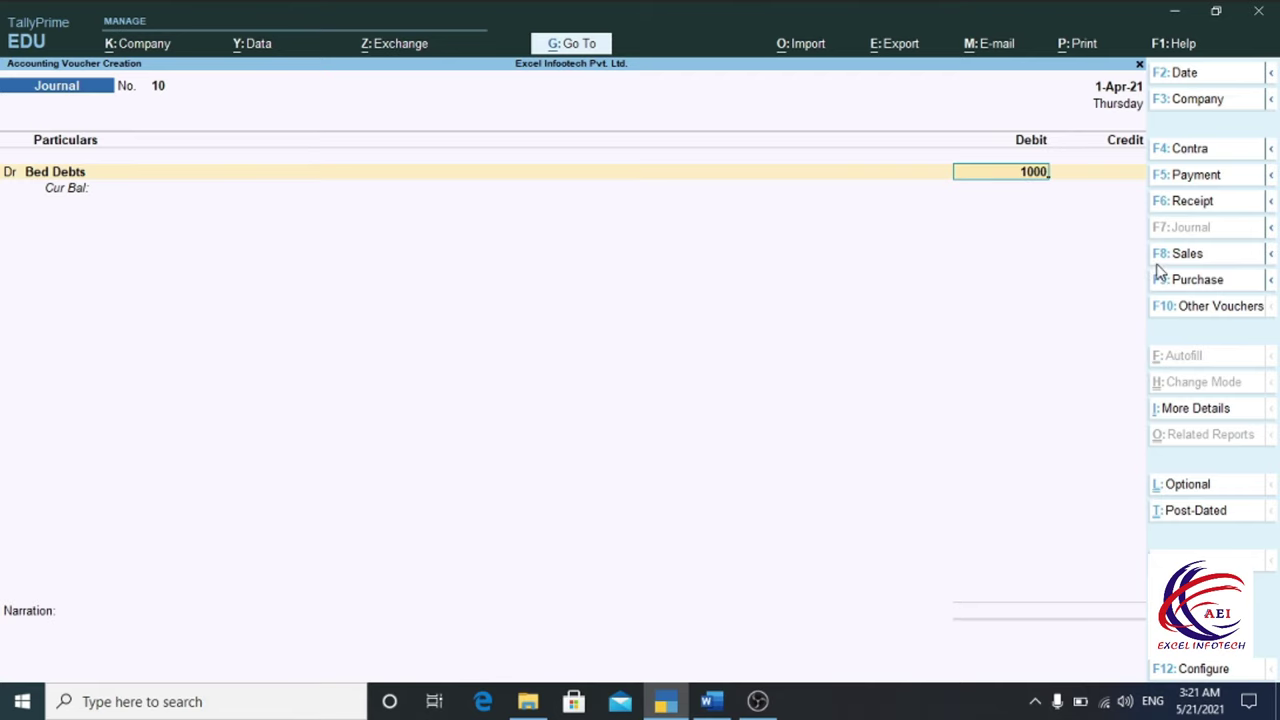
pyautogui.press('Return')
pyautogui.press('Return')
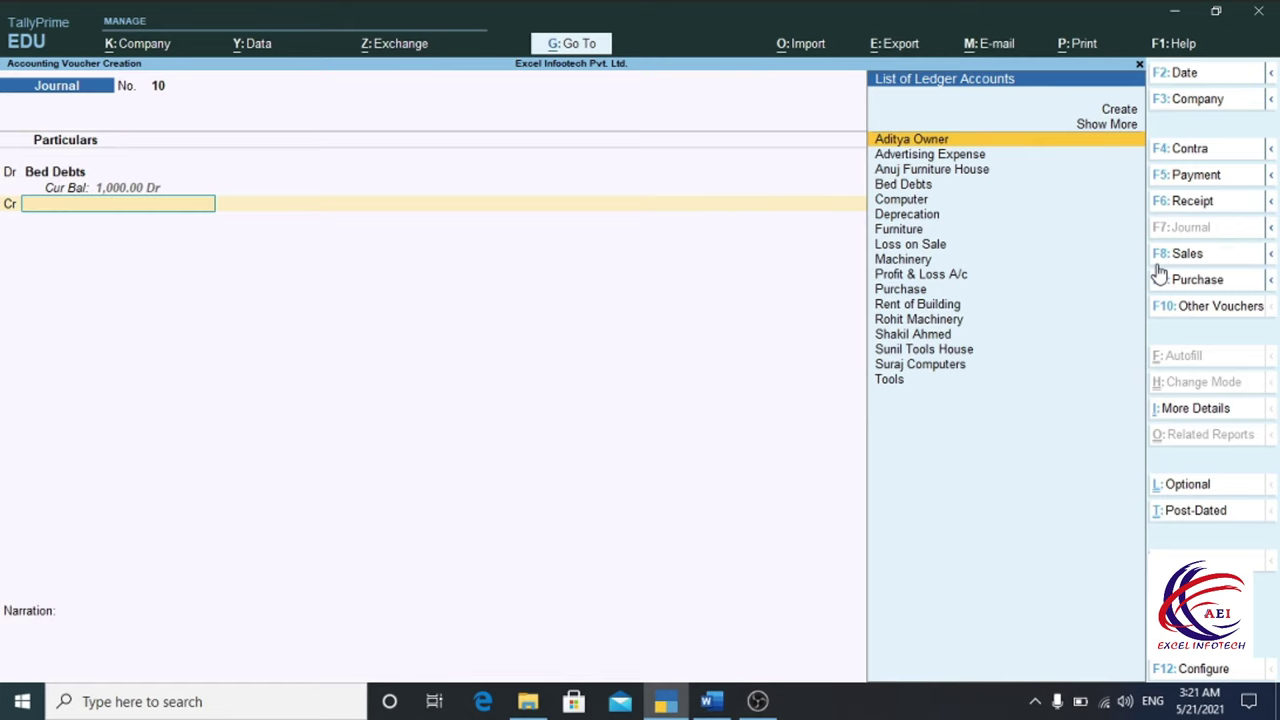
pyautogui.write('S')
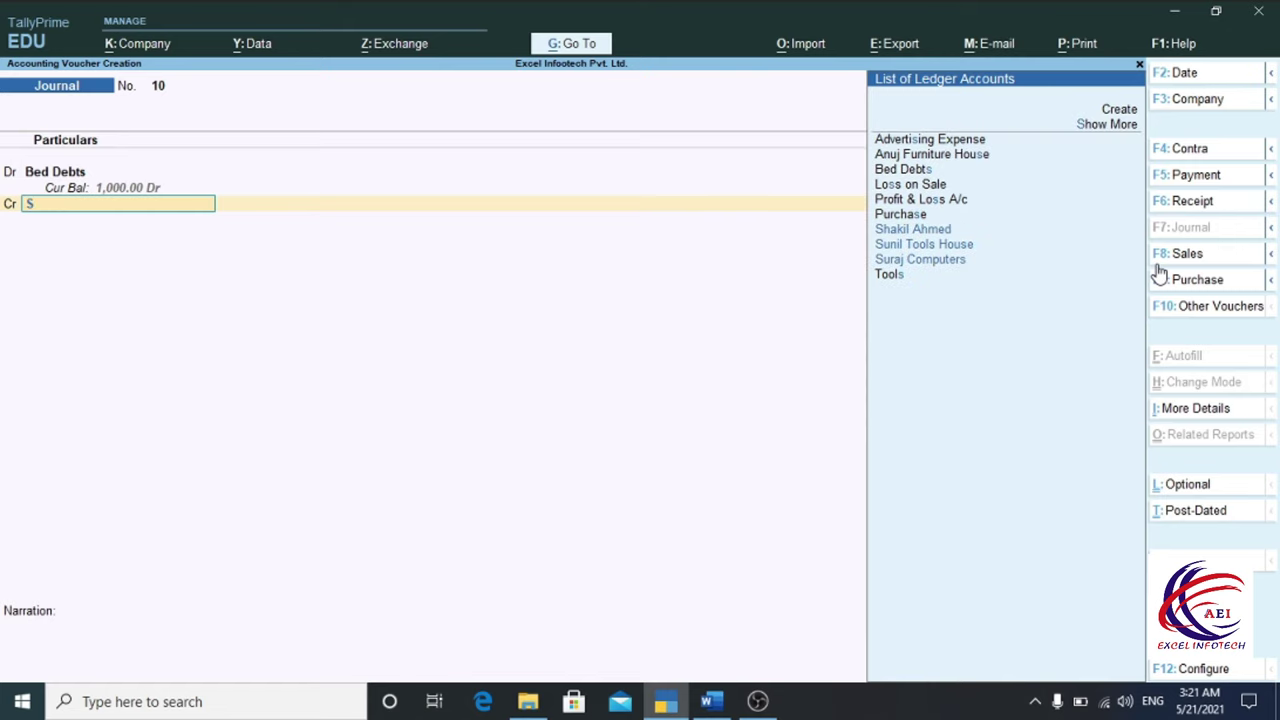
pyautogui.press('Down')
pyautogui.press('Down')
pyautogui.press('Up')
pyautogui.press('Up')
pyautogui.press('Return')
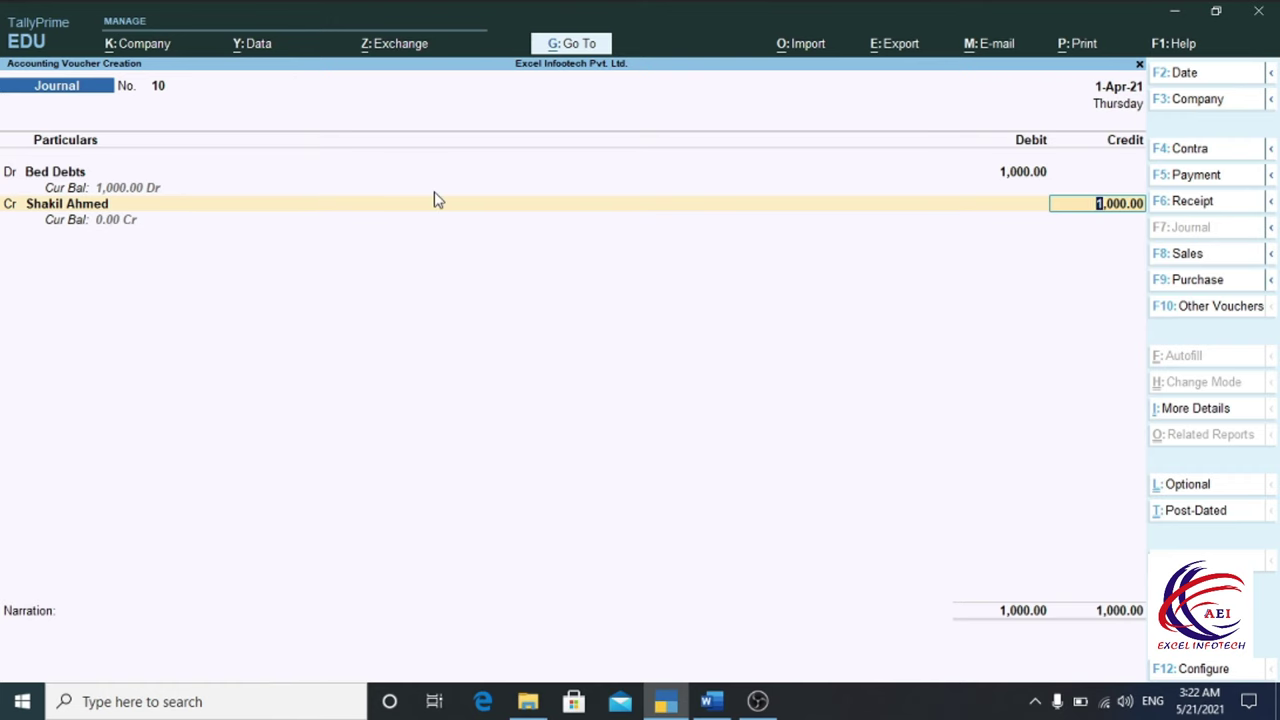
pyautogui.press('Return')
pyautogui.press('Return')
pyautogui.press('Return')
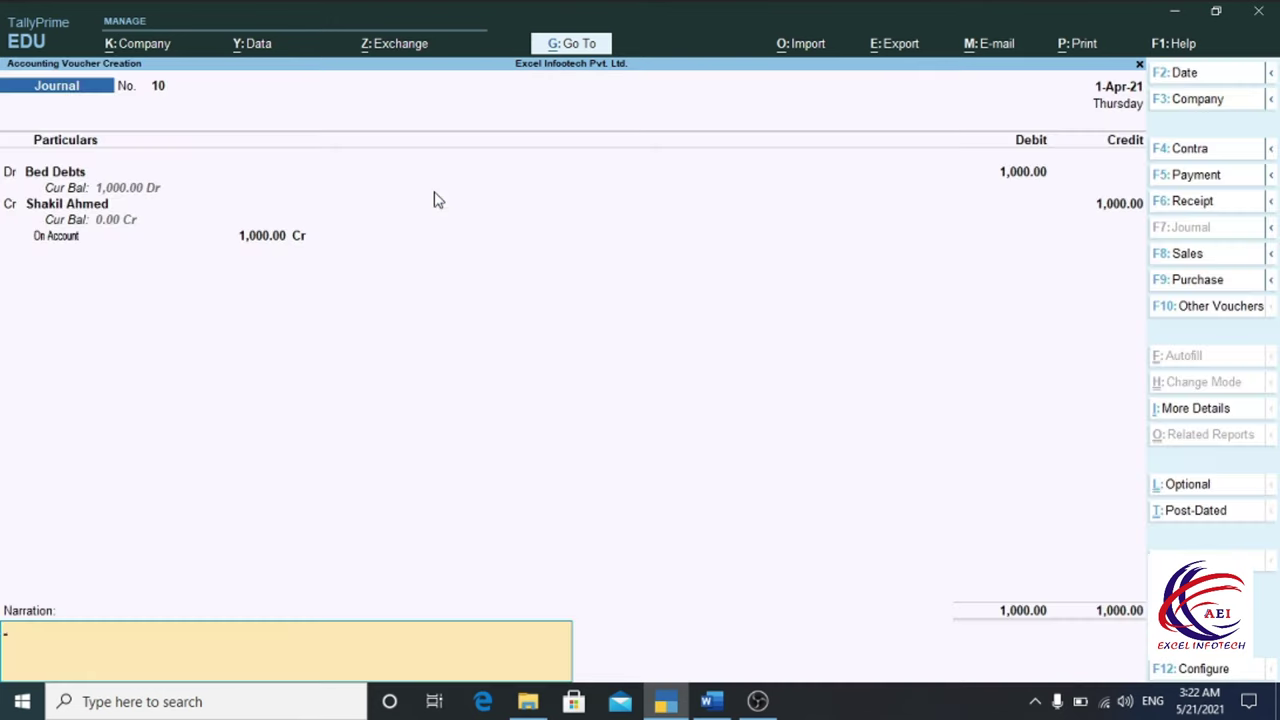
pyautogui.press('Return')
pyautogui.press('Return')
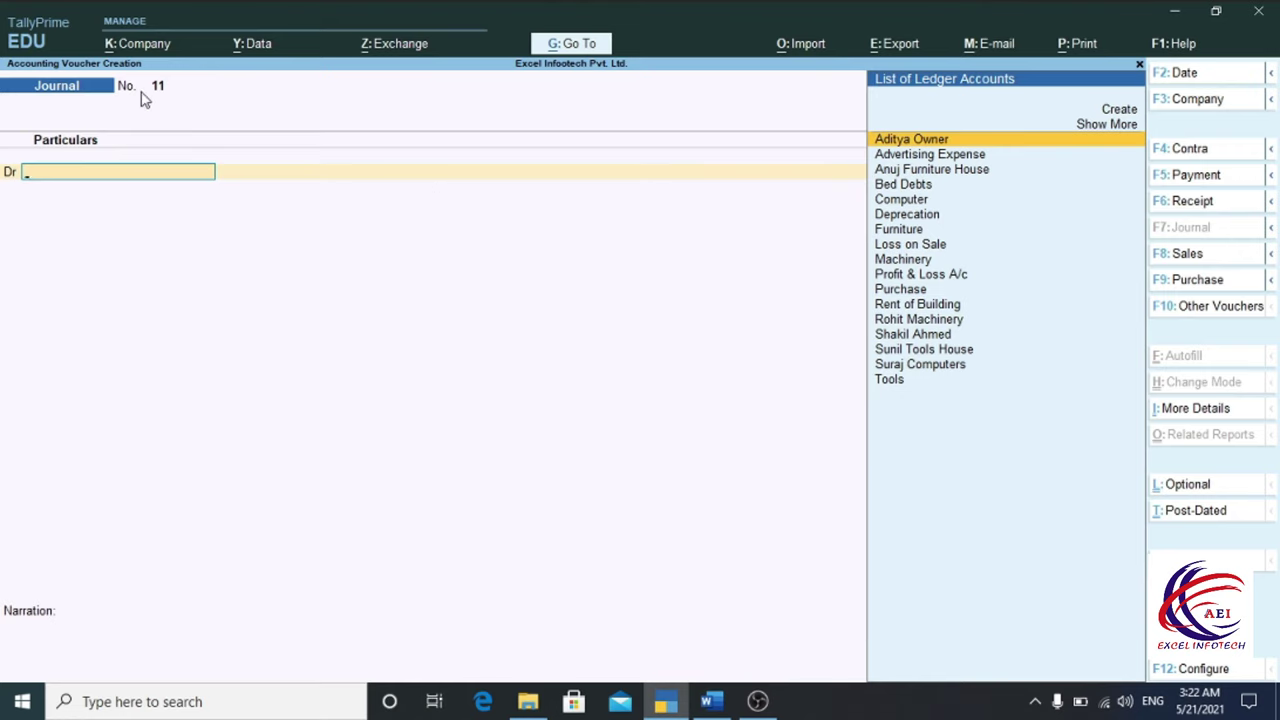
pyautogui.press('Escape')
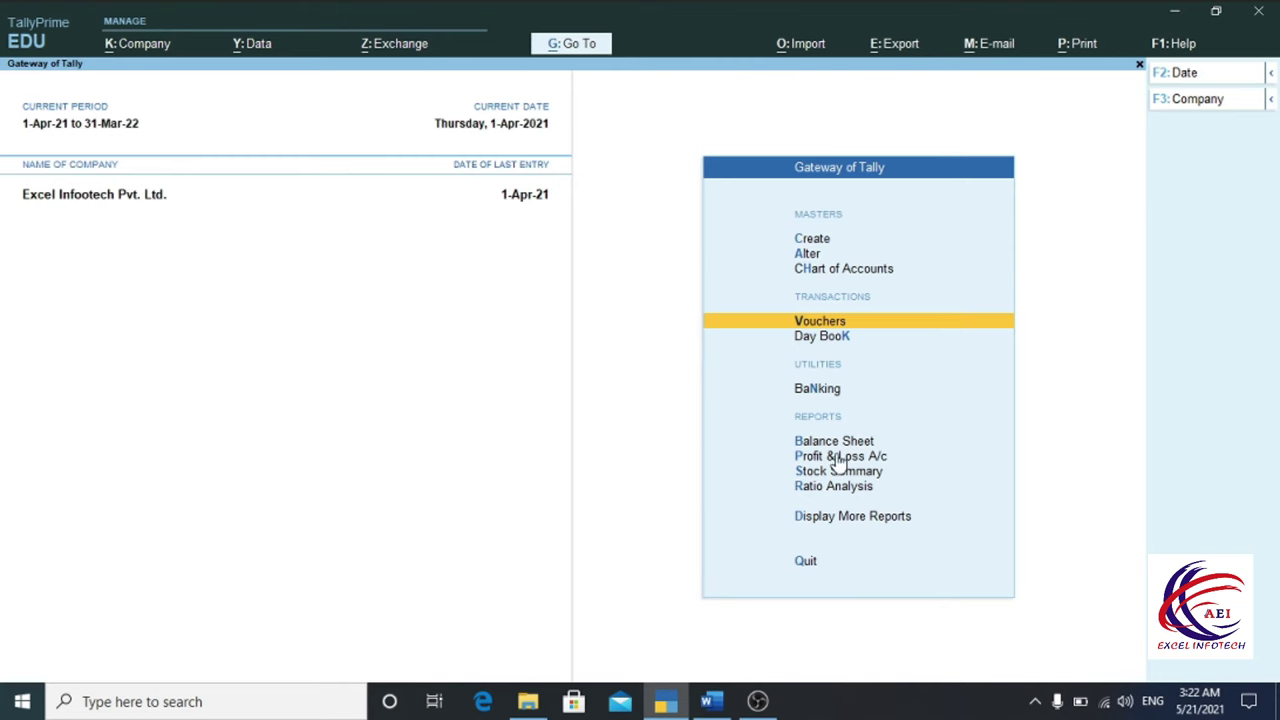
# Step: From the Balance Sheet, inspect the owner's Capital Account vouchers for Rent and Advertising, then return
pyautogui.click(840, 447)
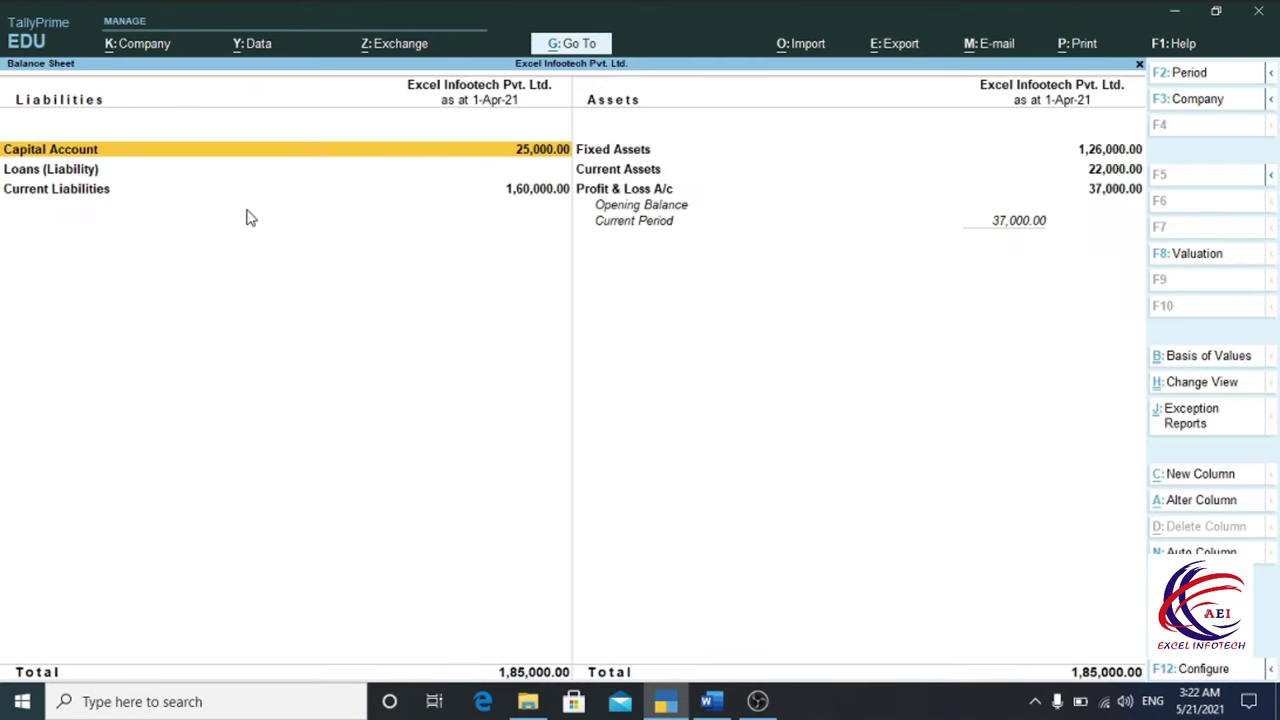
pyautogui.click(528, 156)
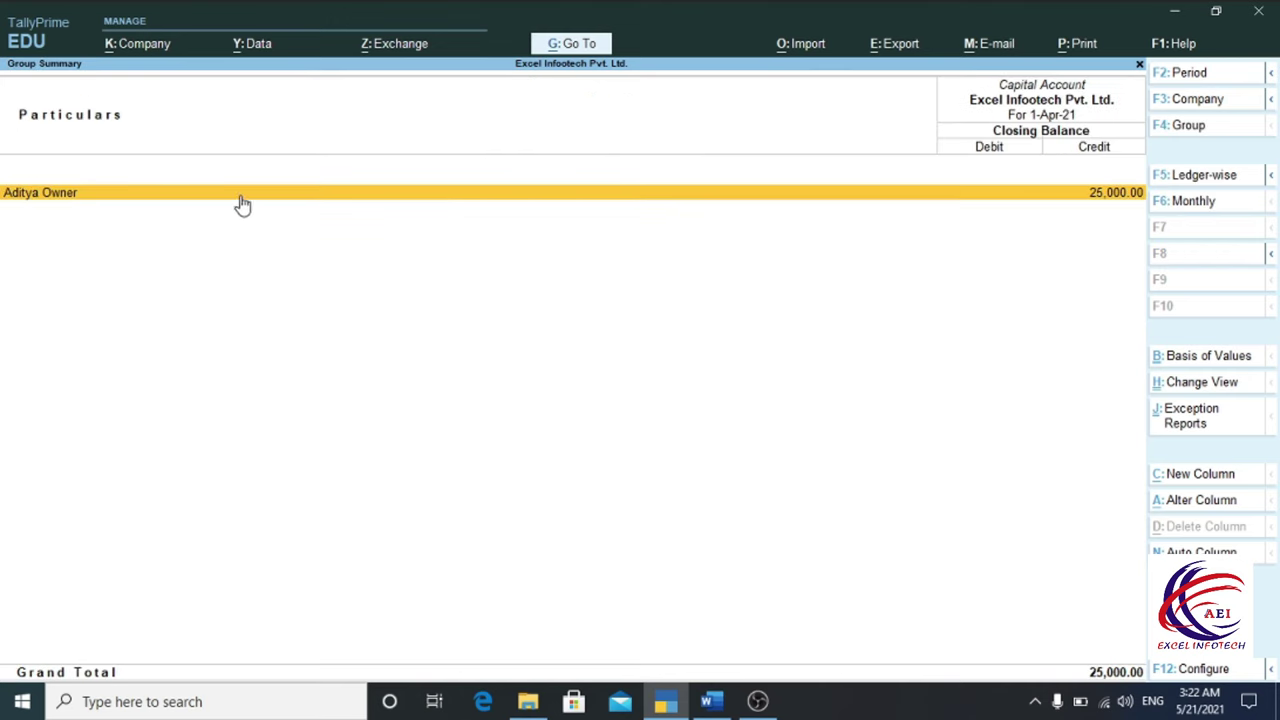
pyautogui.click(72, 196)
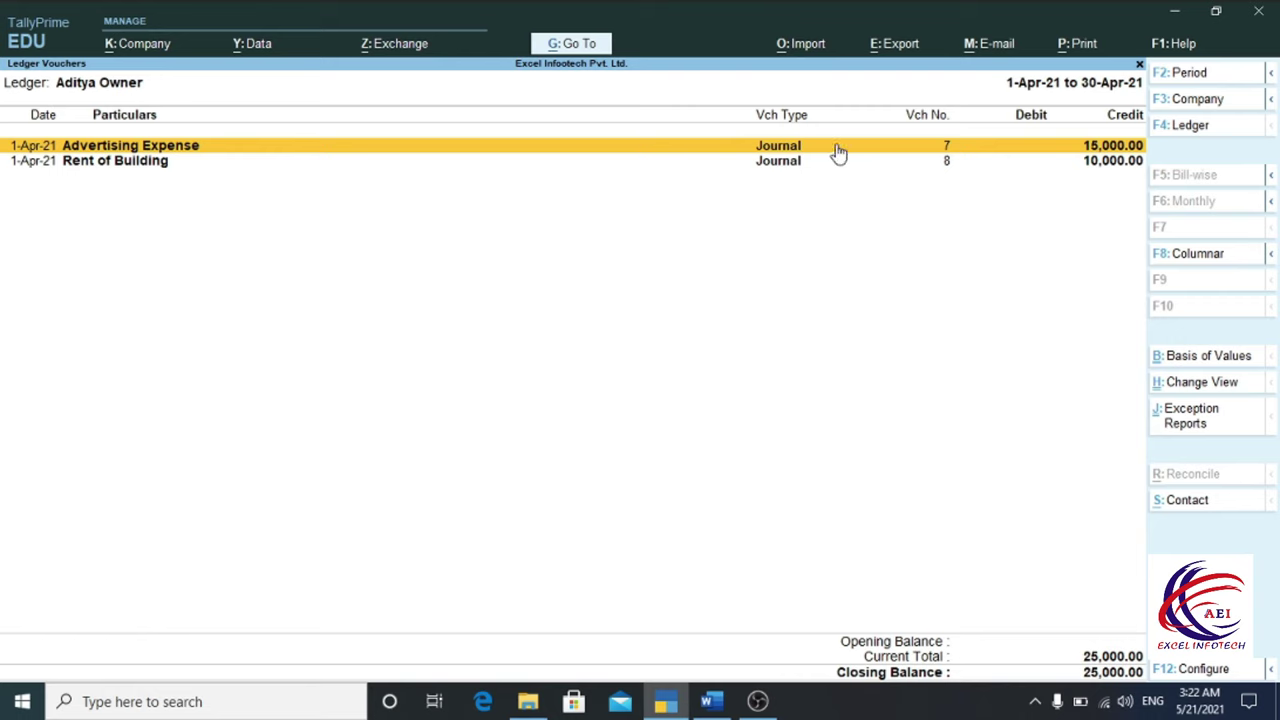
pyautogui.click(1090, 163)
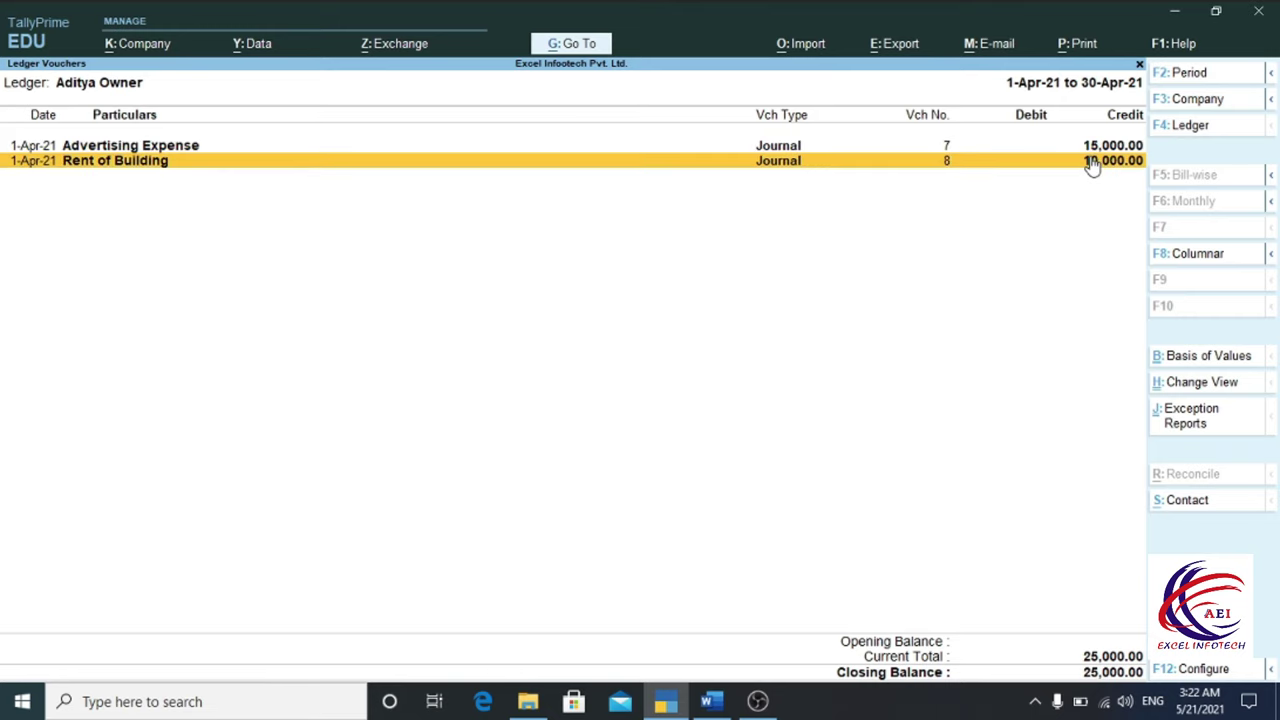
pyautogui.click(235, 150)
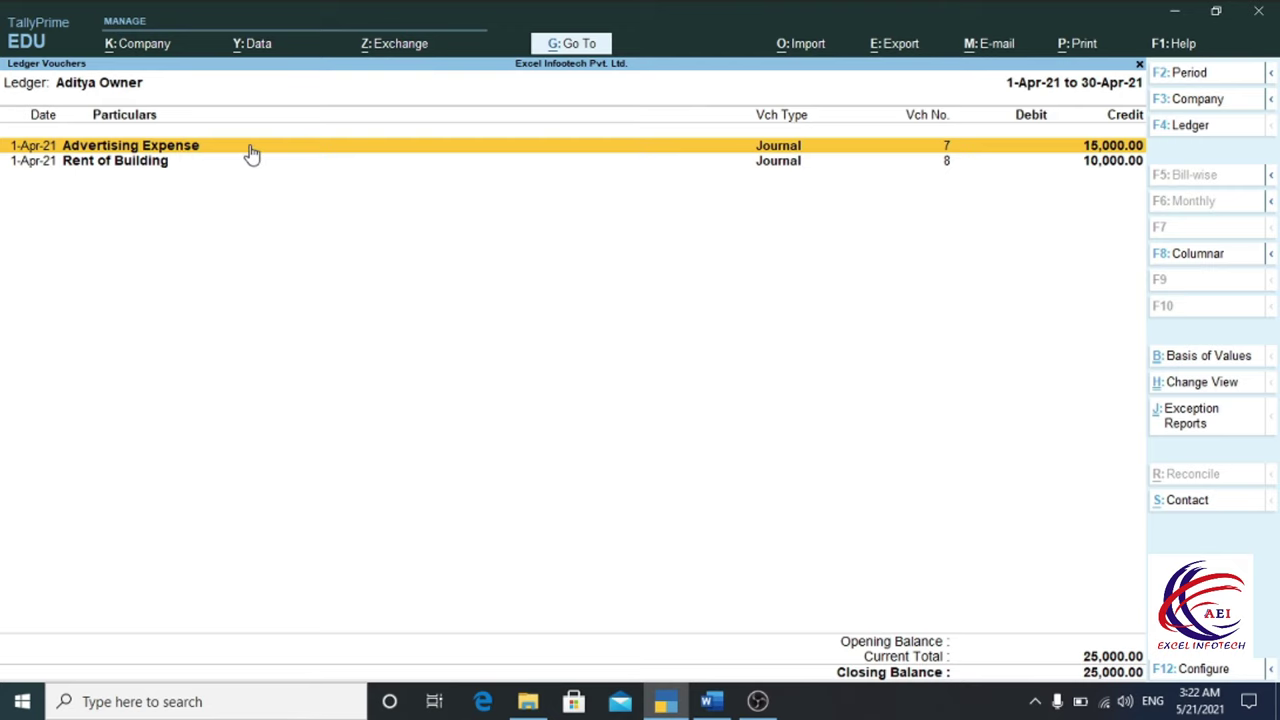
pyautogui.click(105, 163)
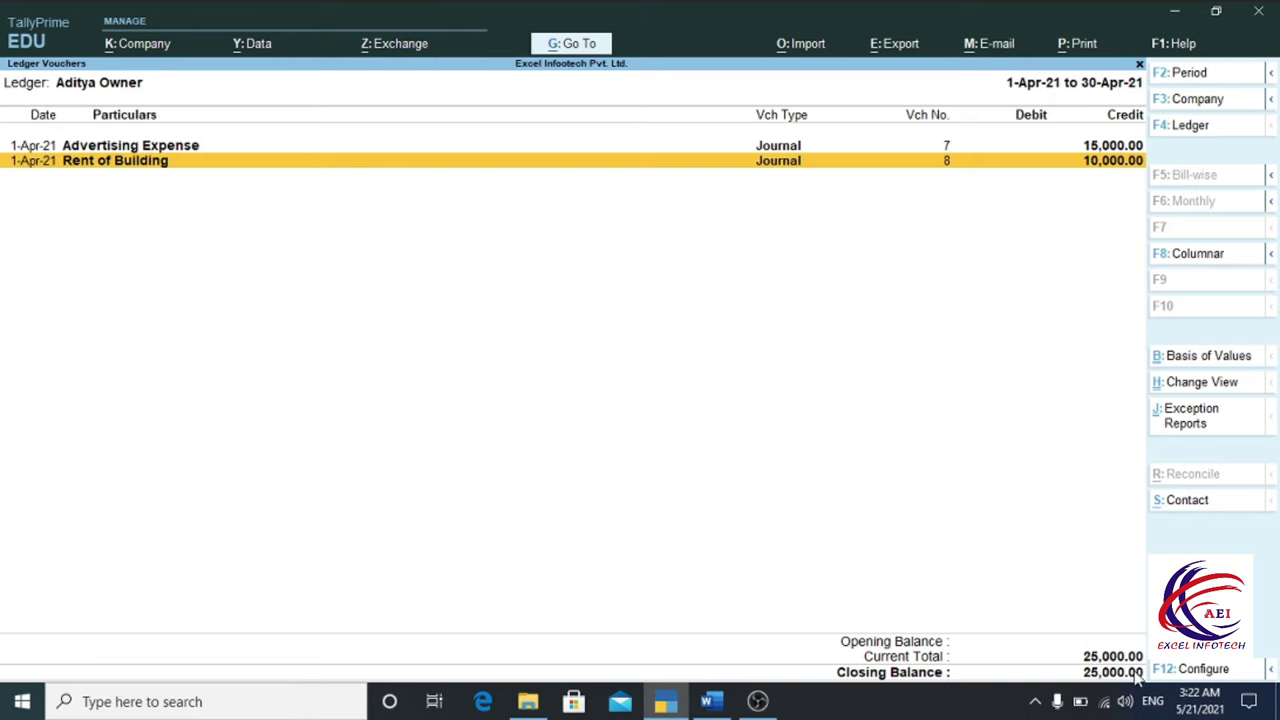
pyautogui.press('Escape')
pyautogui.press('Escape')
pyautogui.press('Escape')
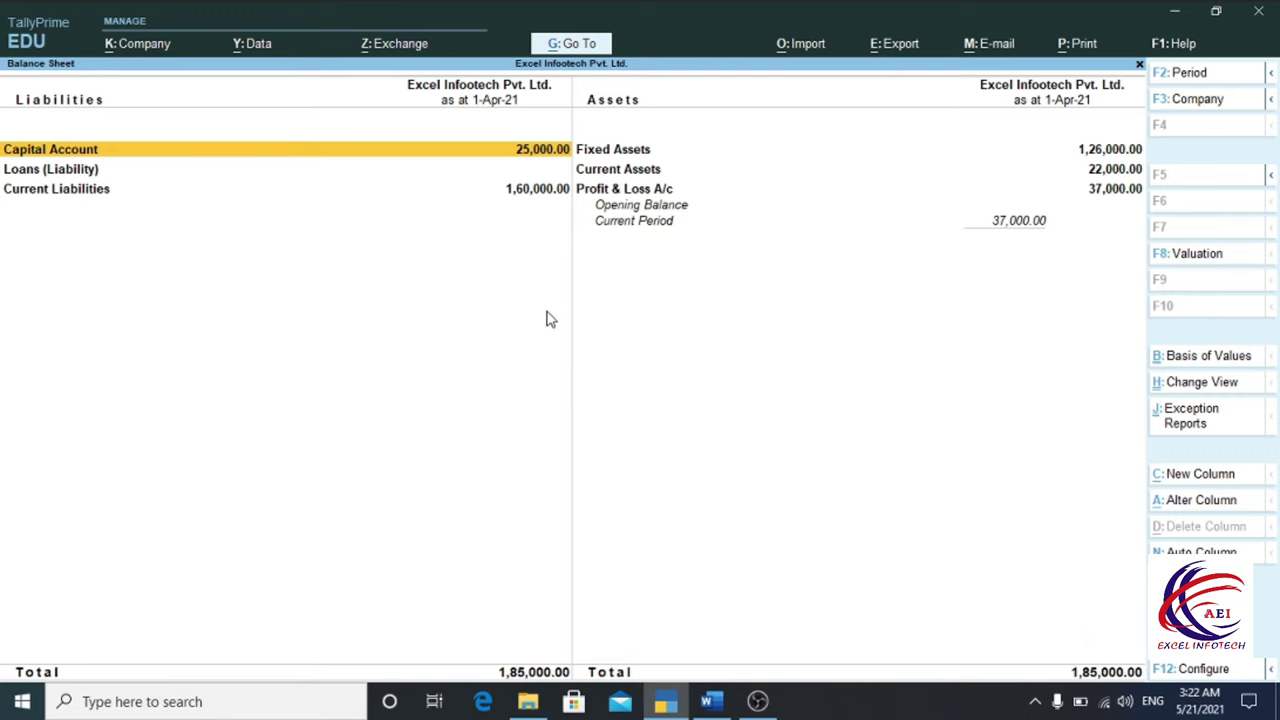
pyautogui.click(508, 199)
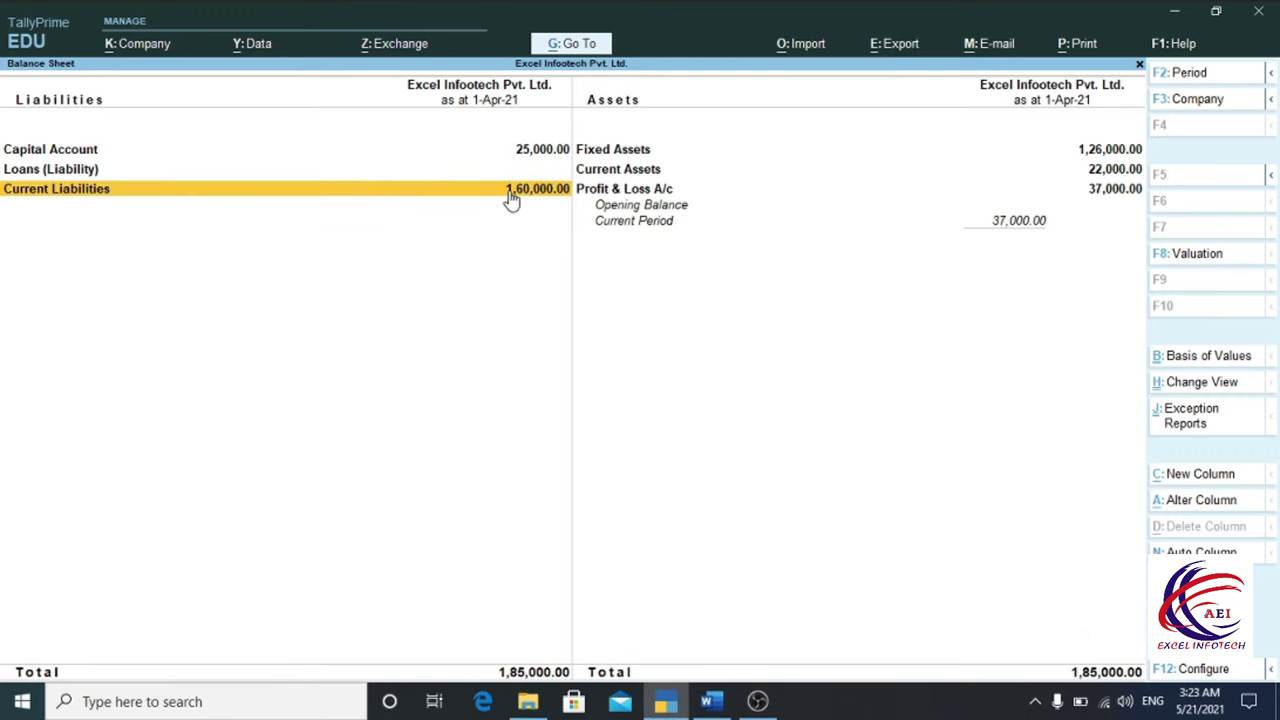
pyautogui.click(508, 199)
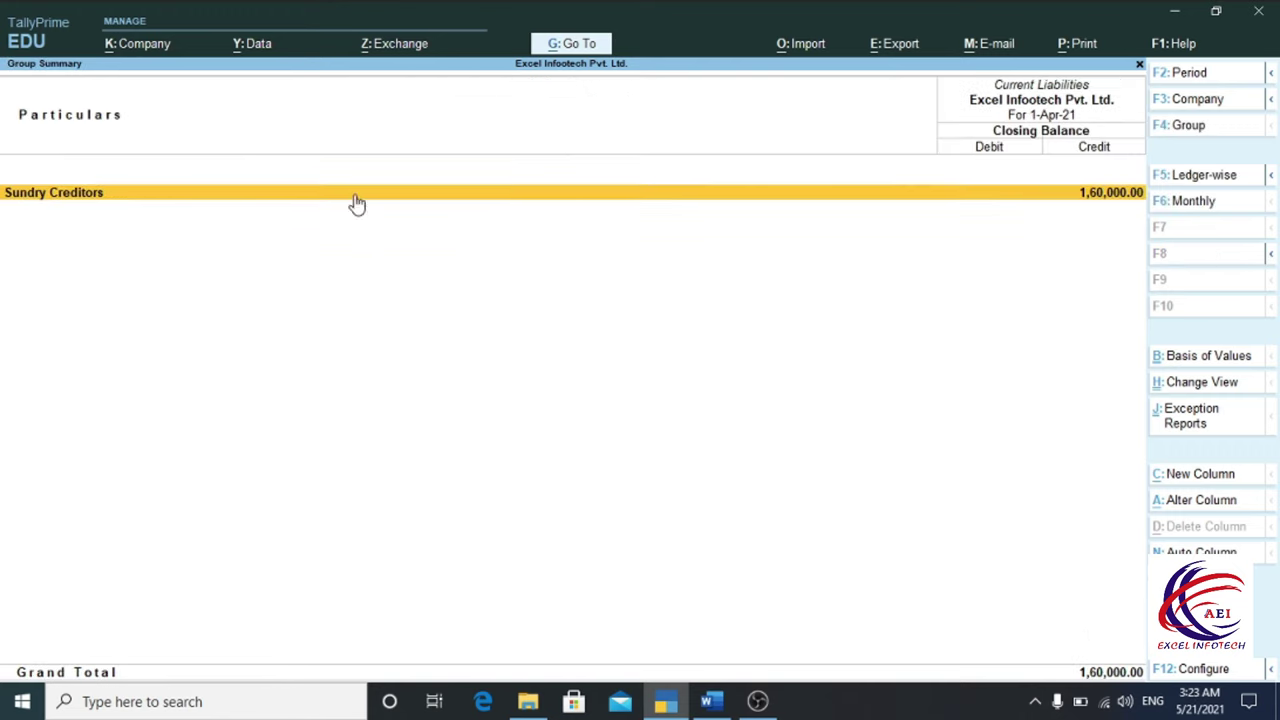
pyautogui.click(73, 200)
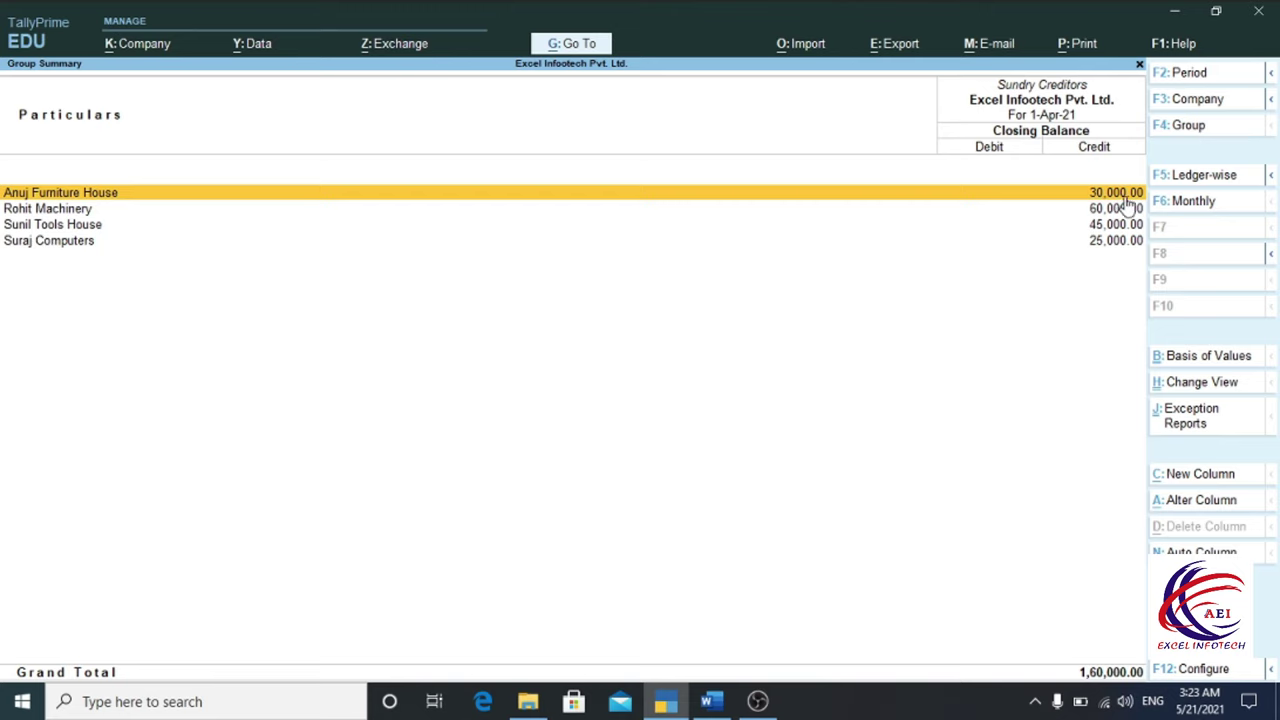
pyautogui.click(56, 210)
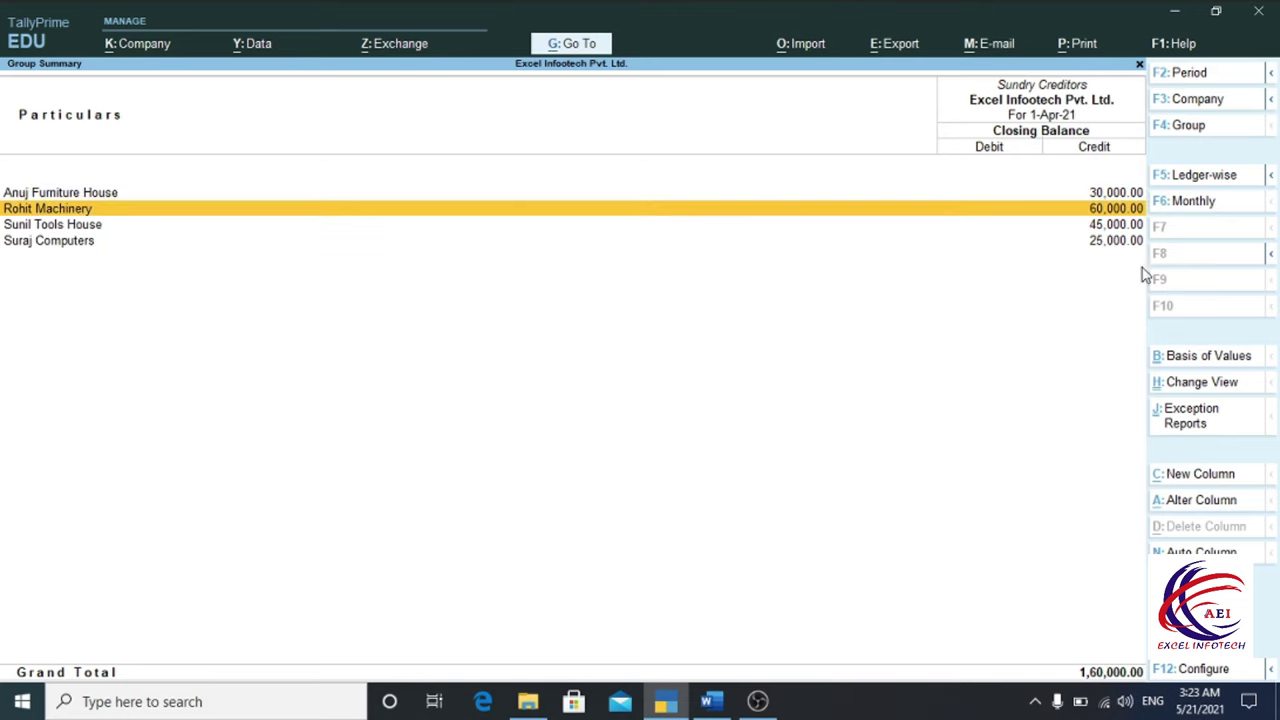
pyautogui.click(60, 227)
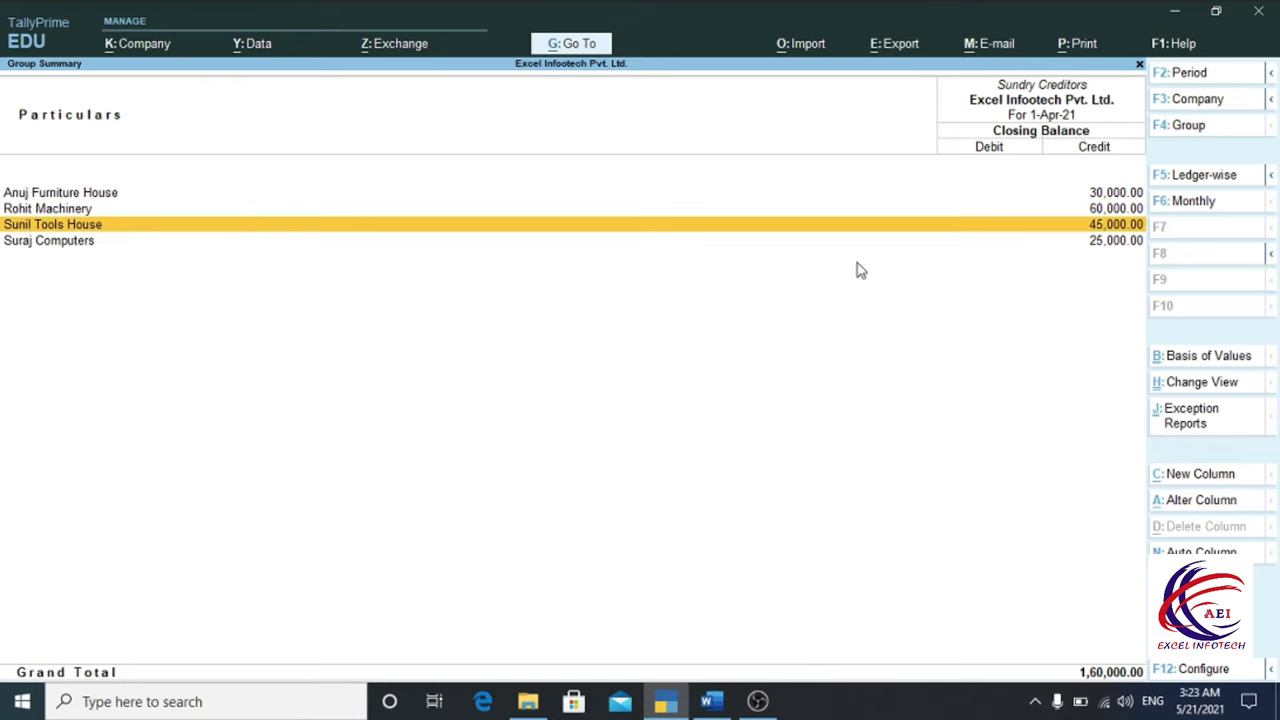
pyautogui.click(52, 244)
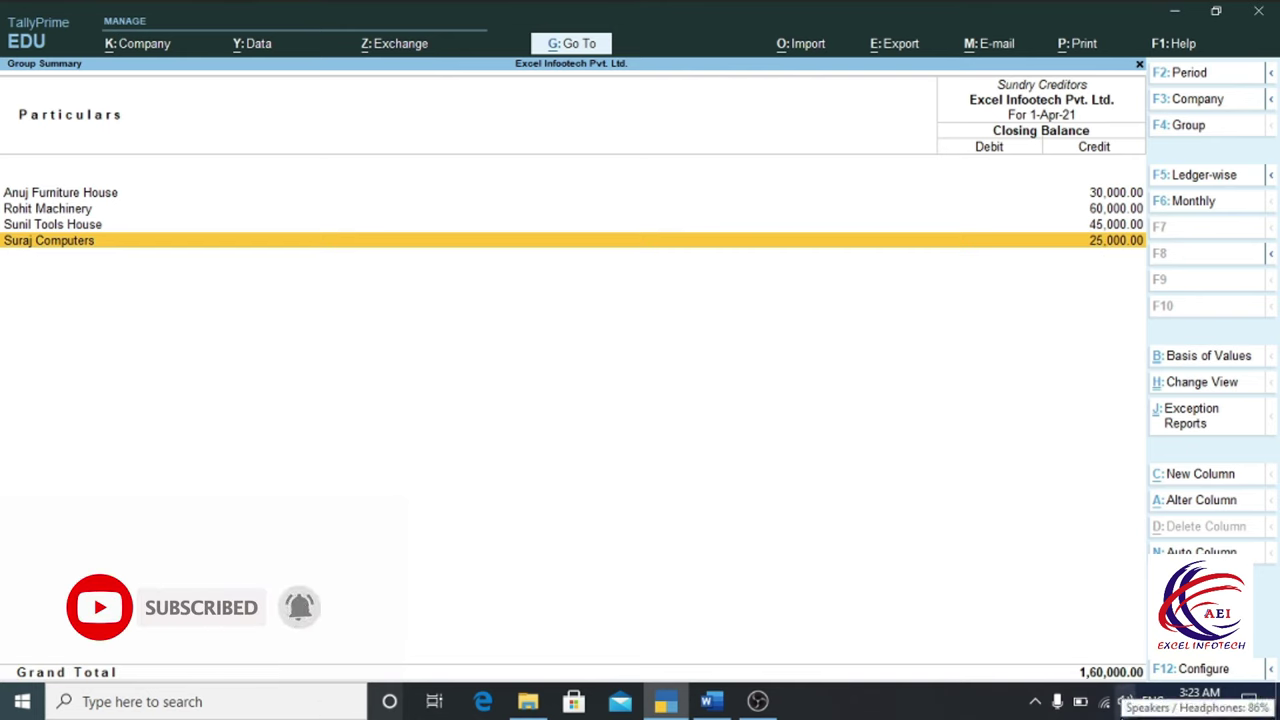
pyautogui.press('Escape')
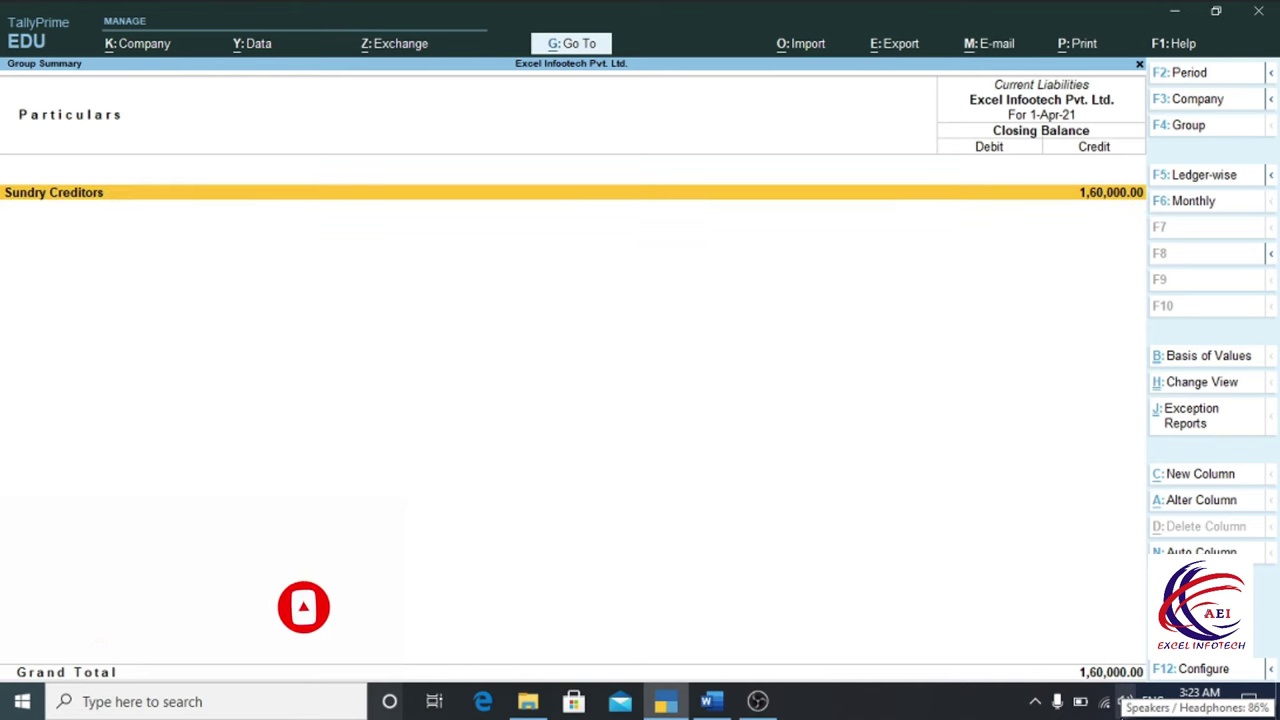
pyautogui.press('Escape')
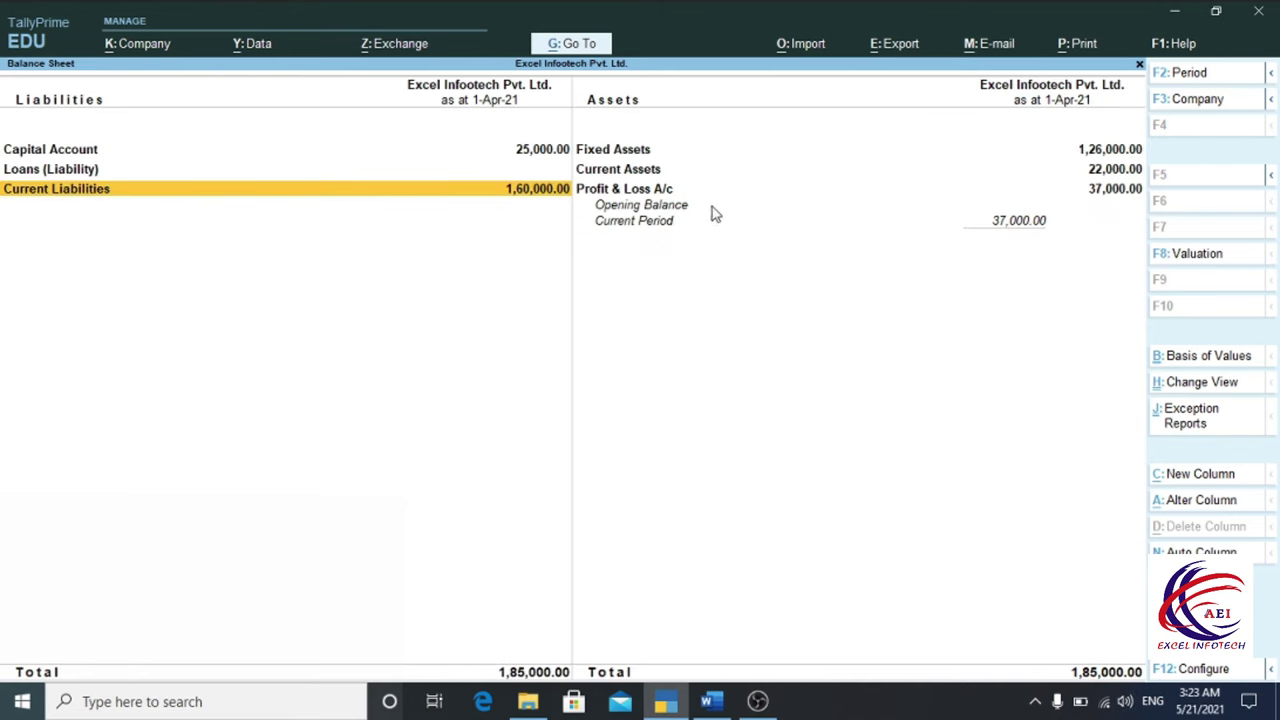
pyautogui.click(641, 152)
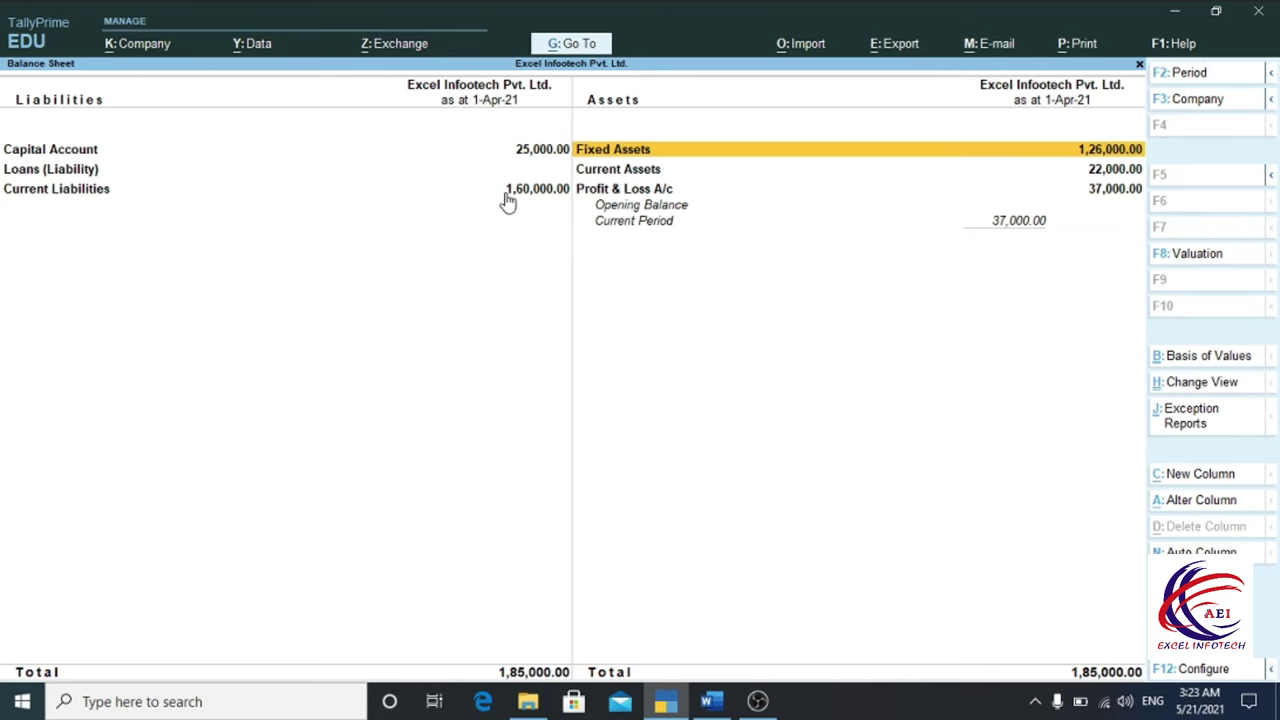
pyautogui.click(135, 196)
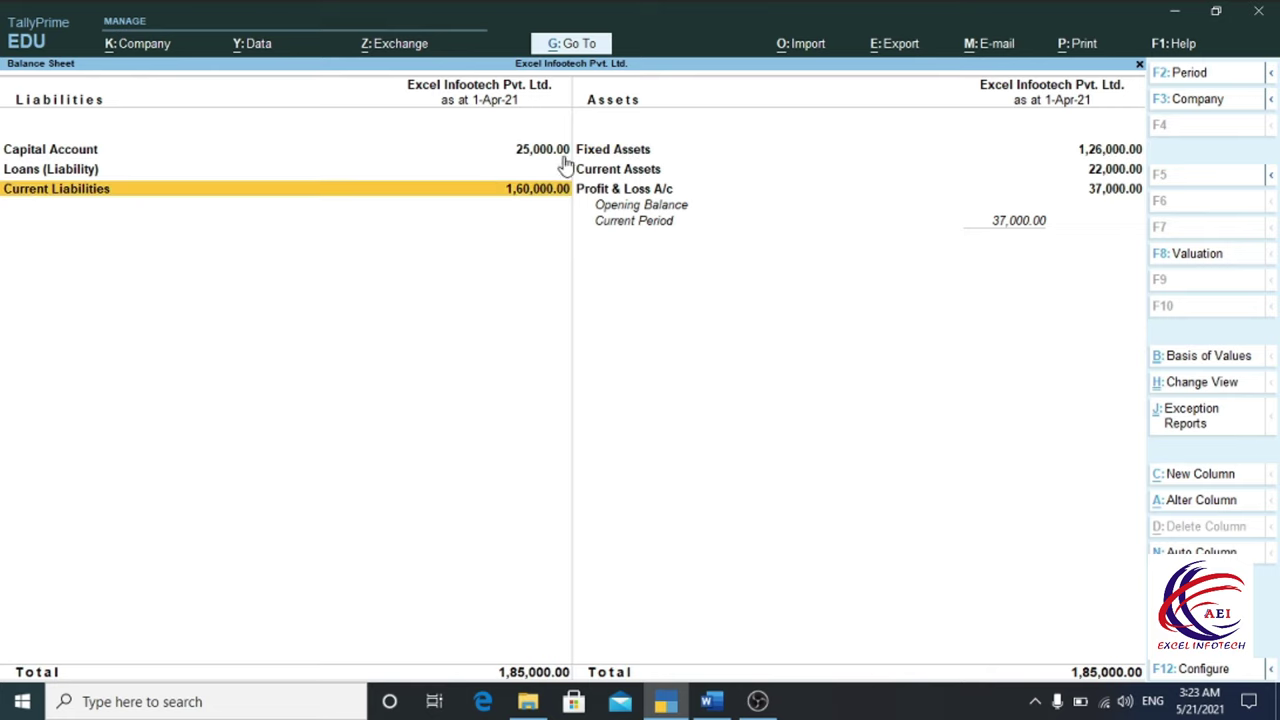
pyautogui.click(1088, 160)
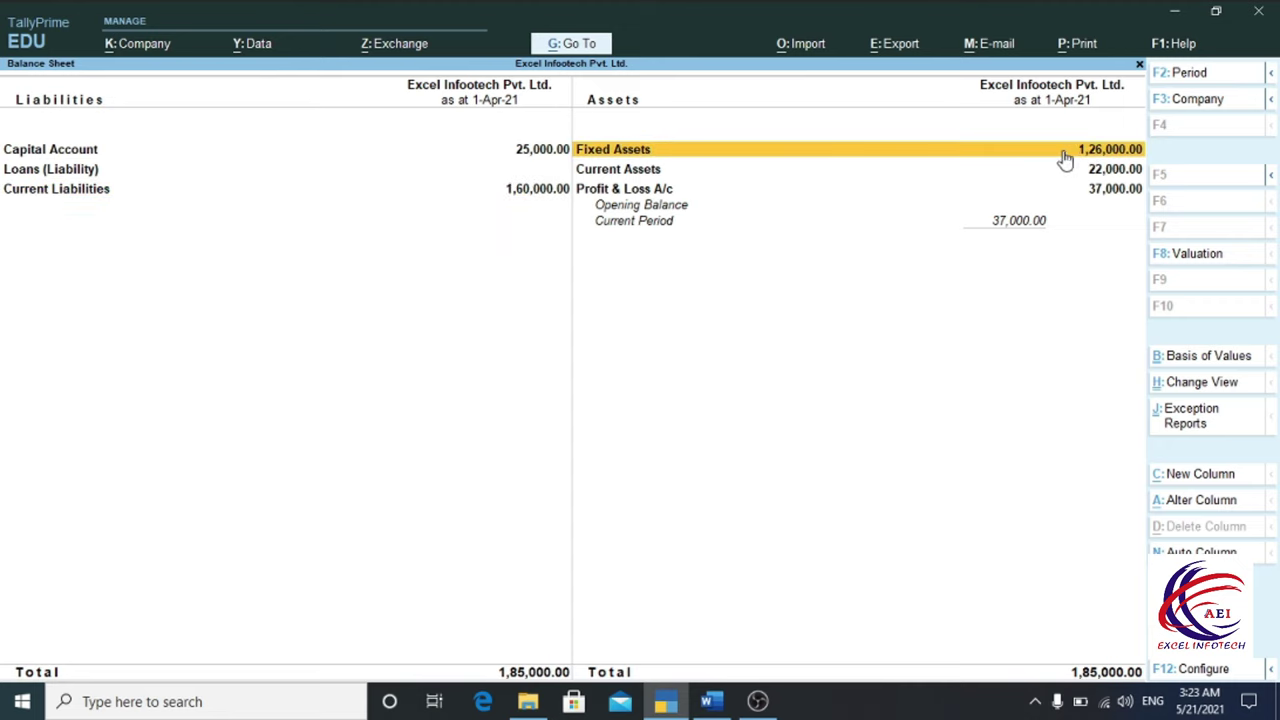
pyautogui.click(667, 160)
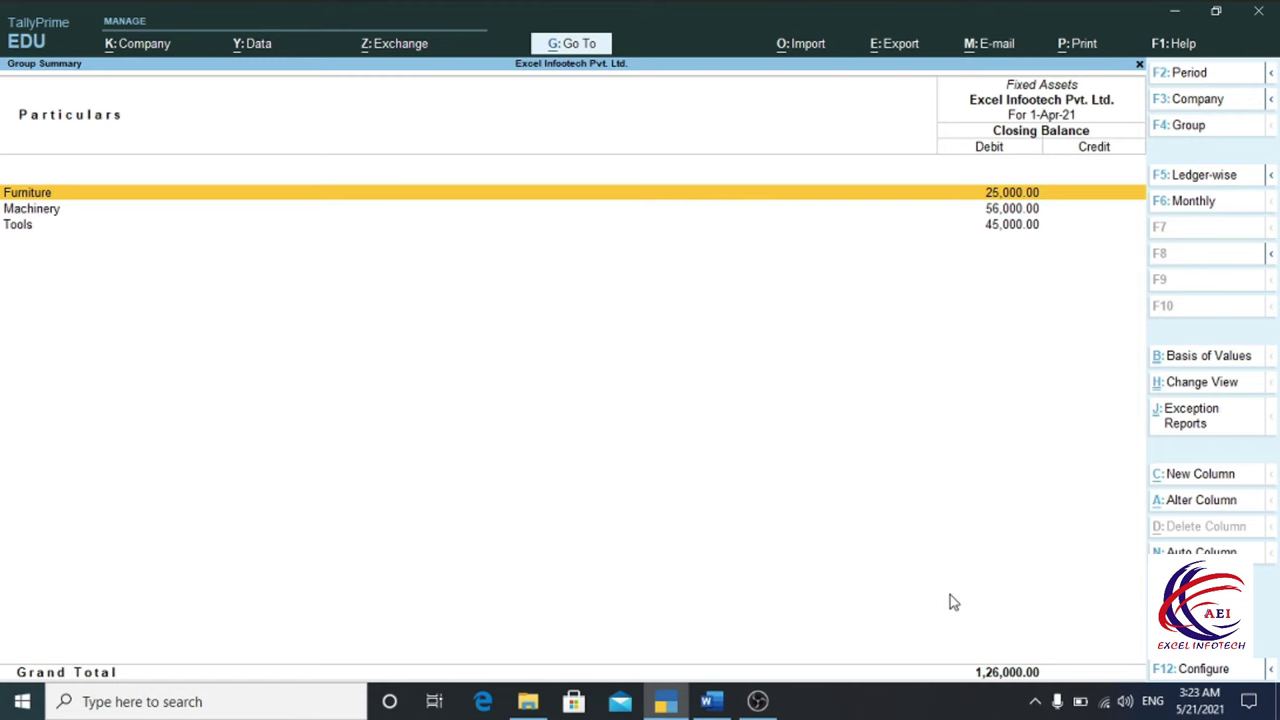
pyautogui.press('Escape')
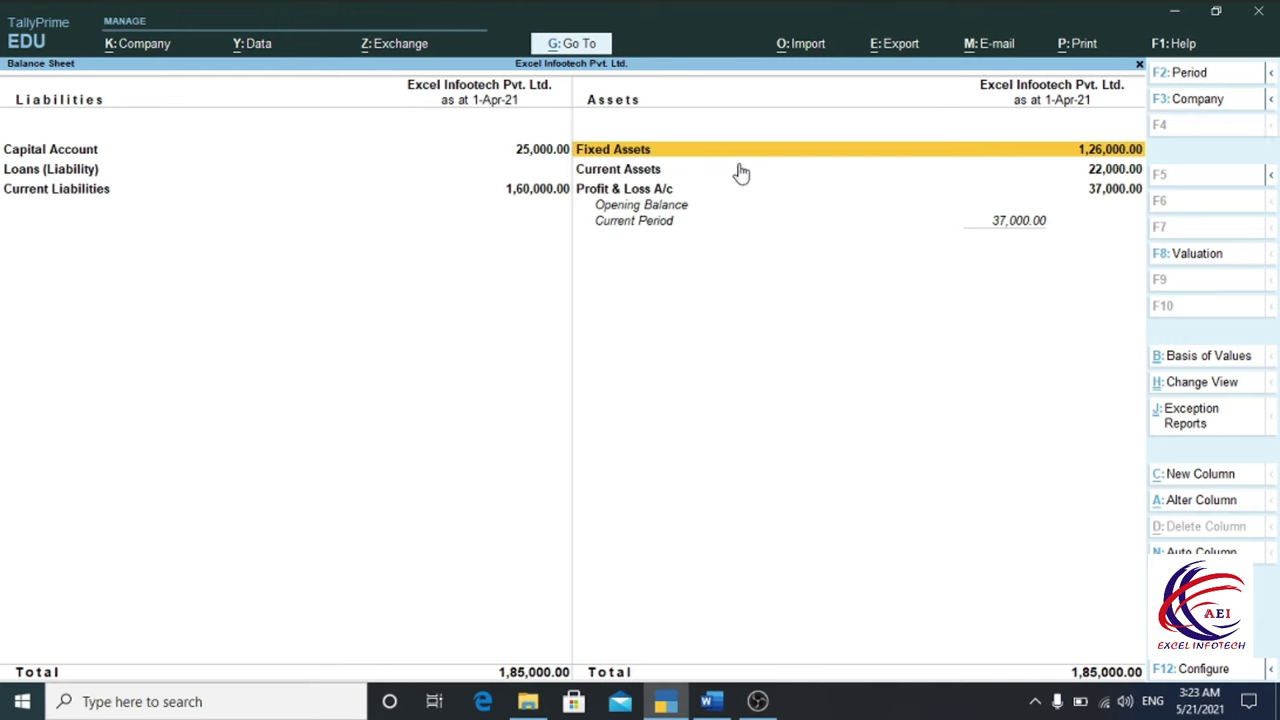
pyautogui.click(630, 172)
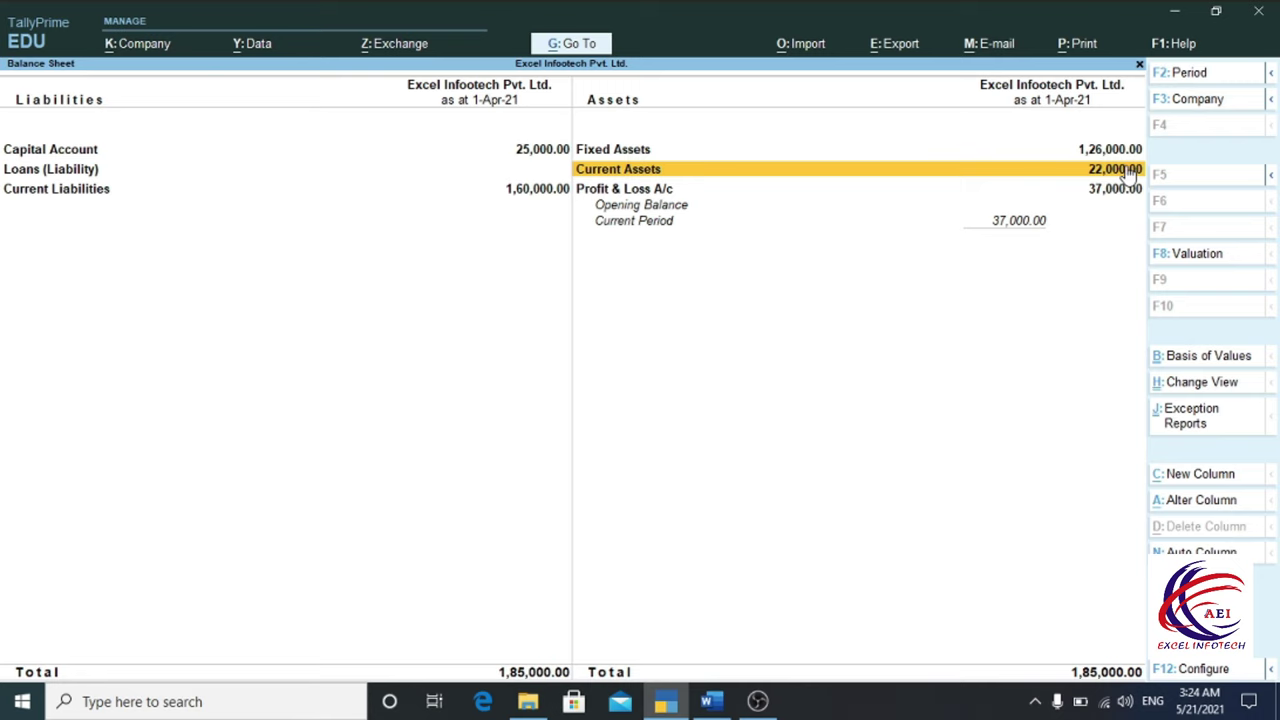
pyautogui.click(1072, 177)
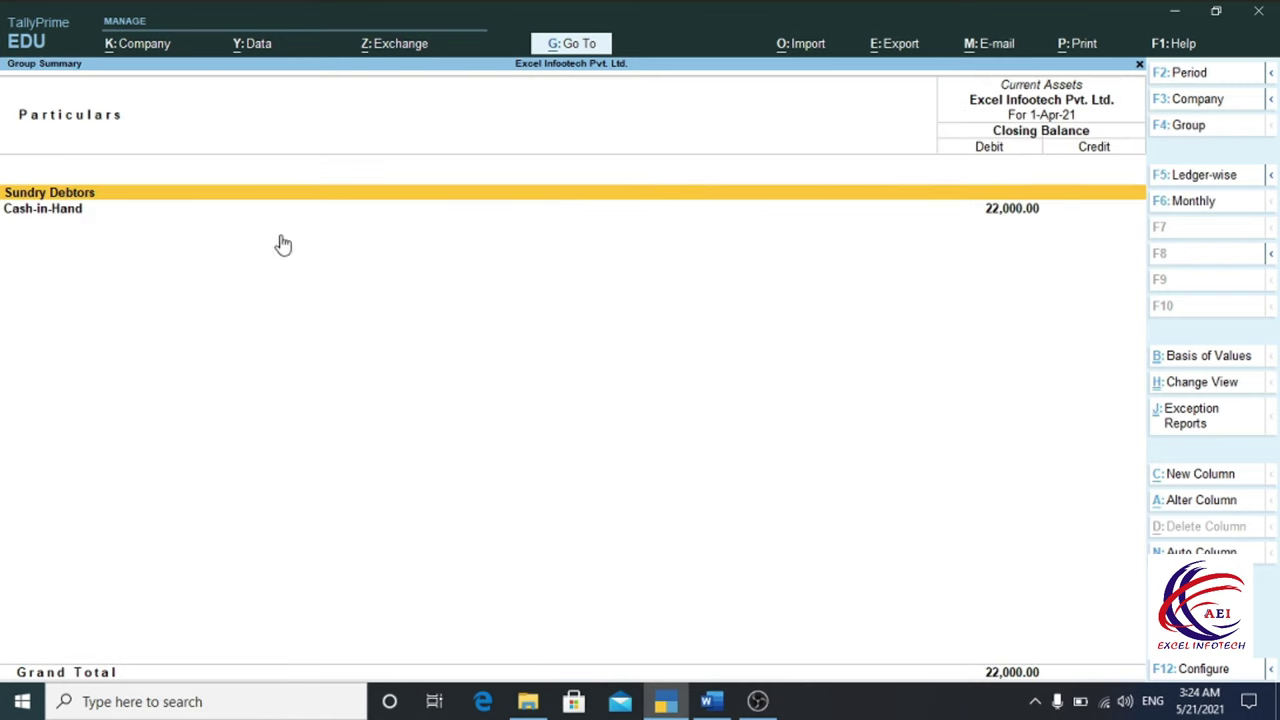
pyautogui.press('Escape')
pyautogui.click(634, 203)
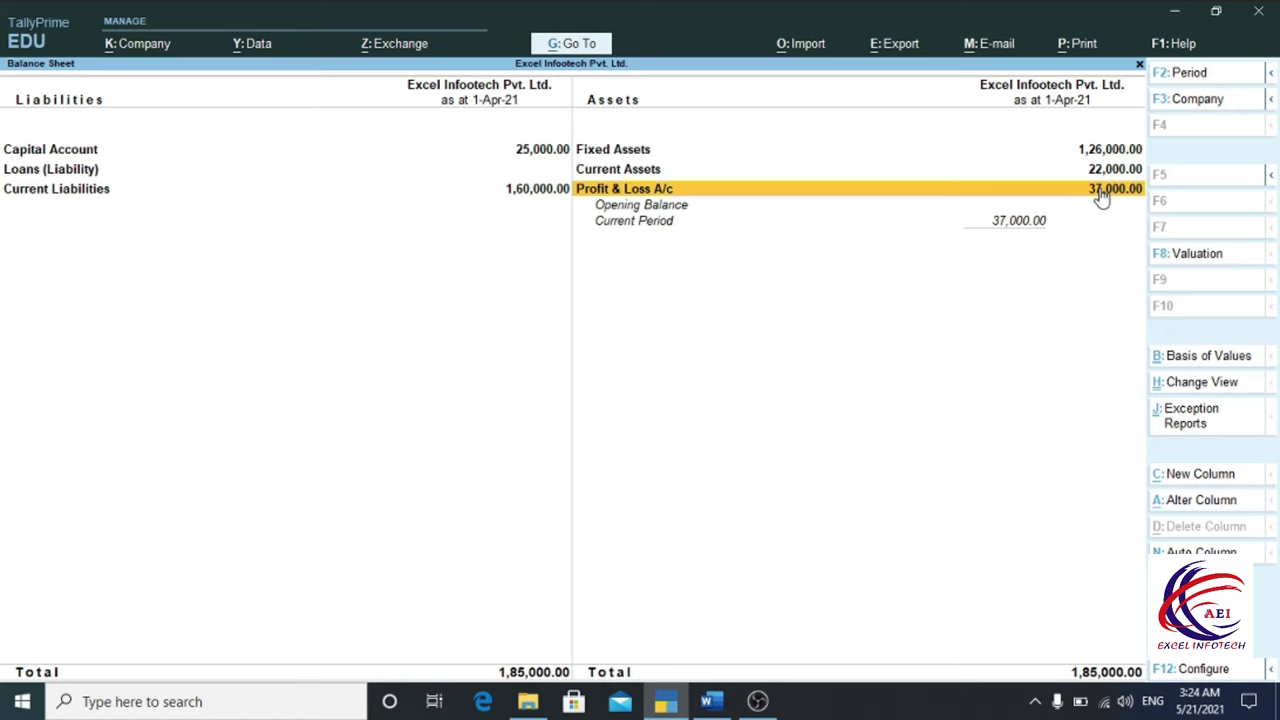
# Step: Open Profit & Loss A/c from the Balance Sheet and switch it to the Vertical layout
pyautogui.click(1101, 195)
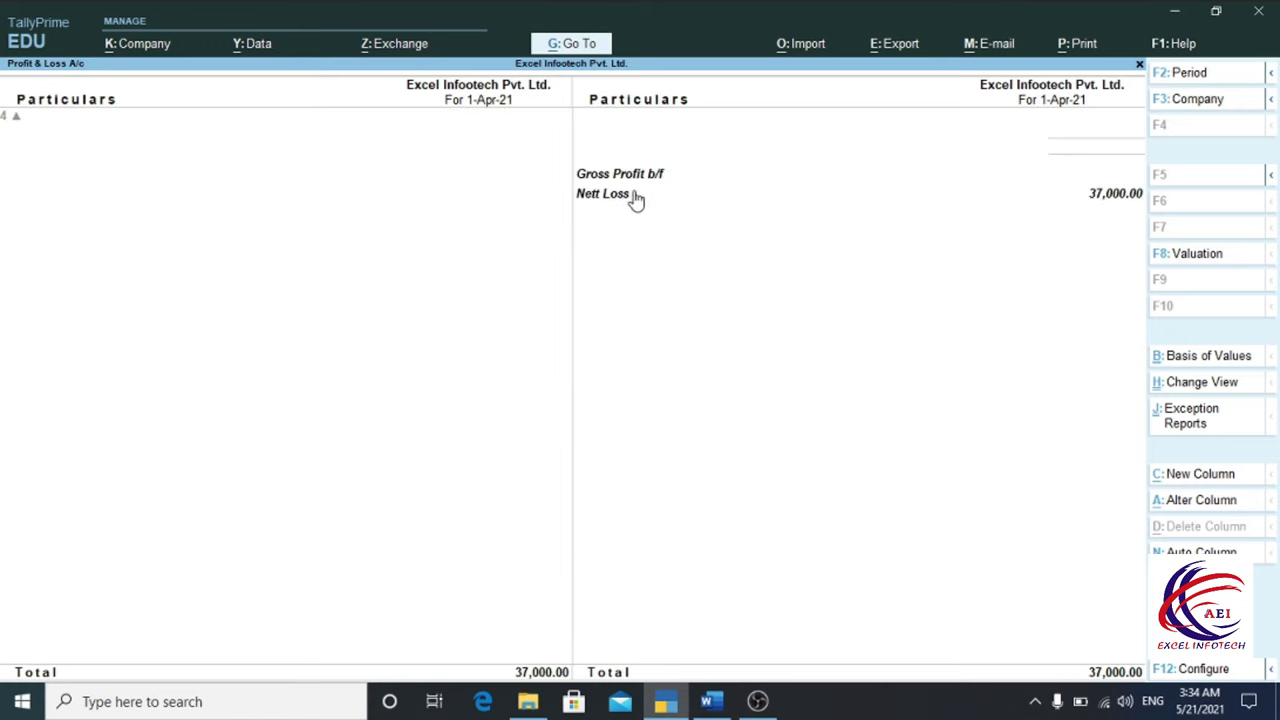
pyautogui.click(1078, 198)
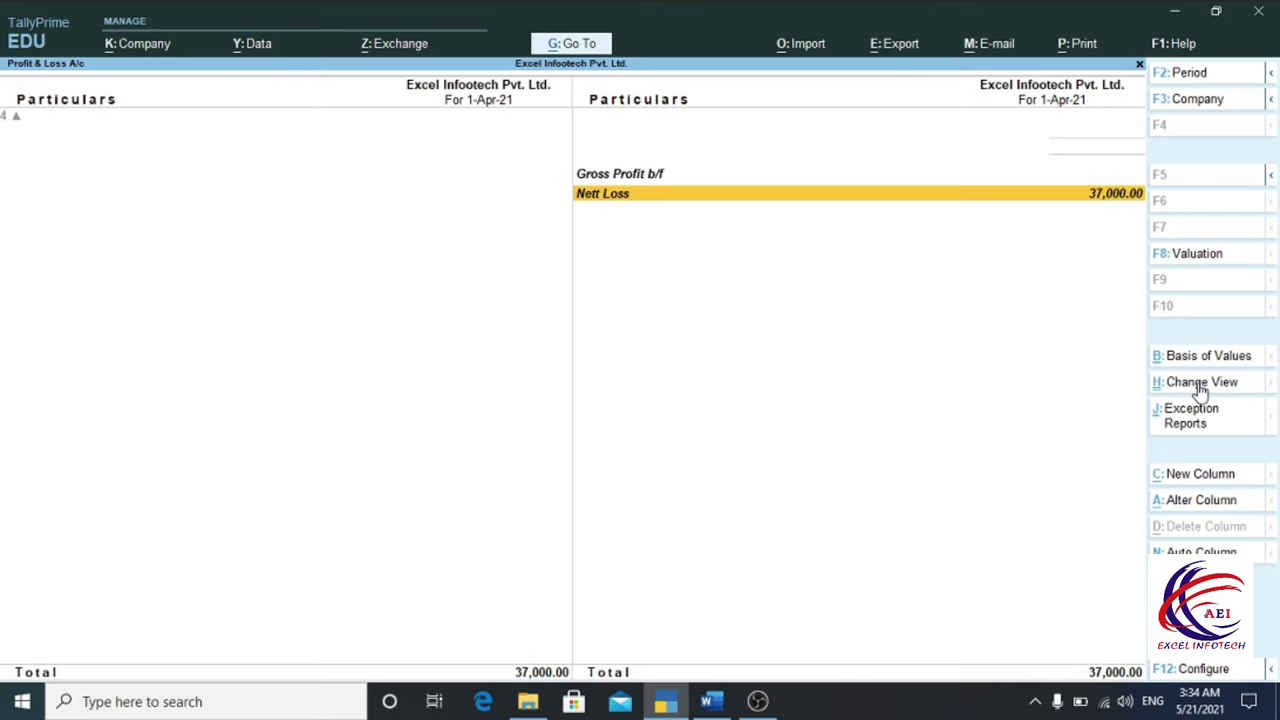
pyautogui.hotkey('ctrl', 'h')
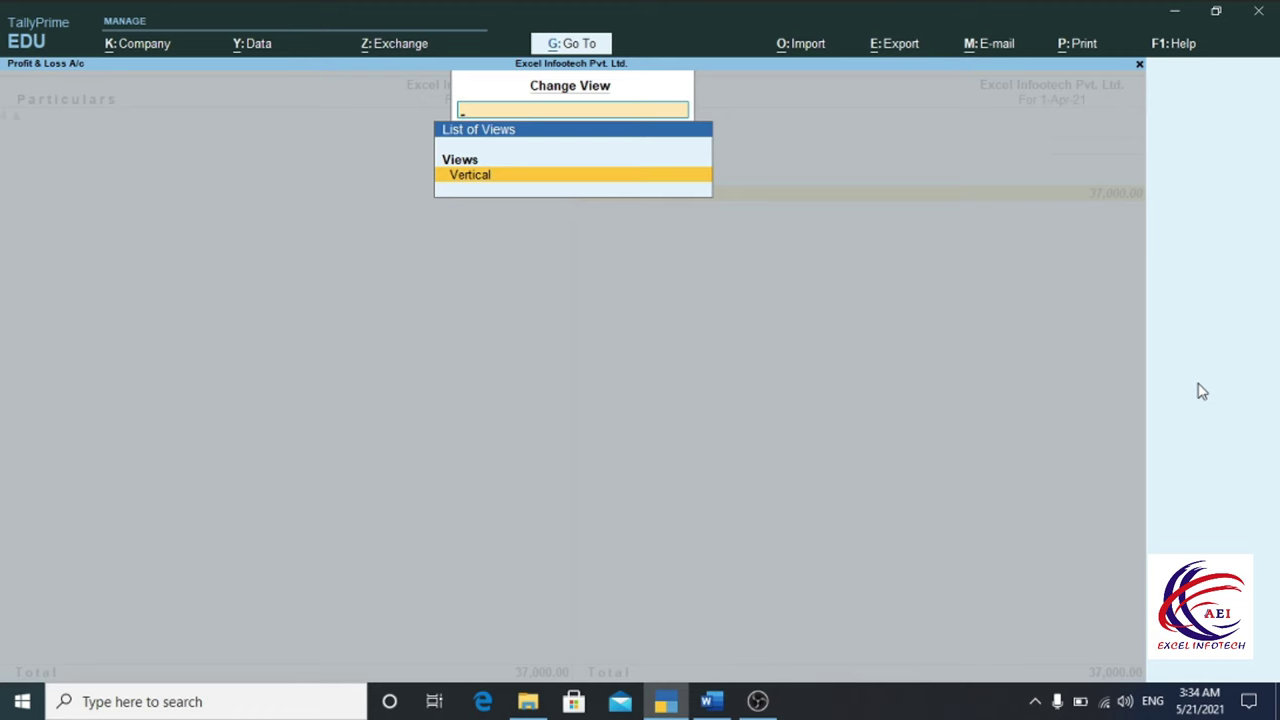
pyautogui.press('Return')
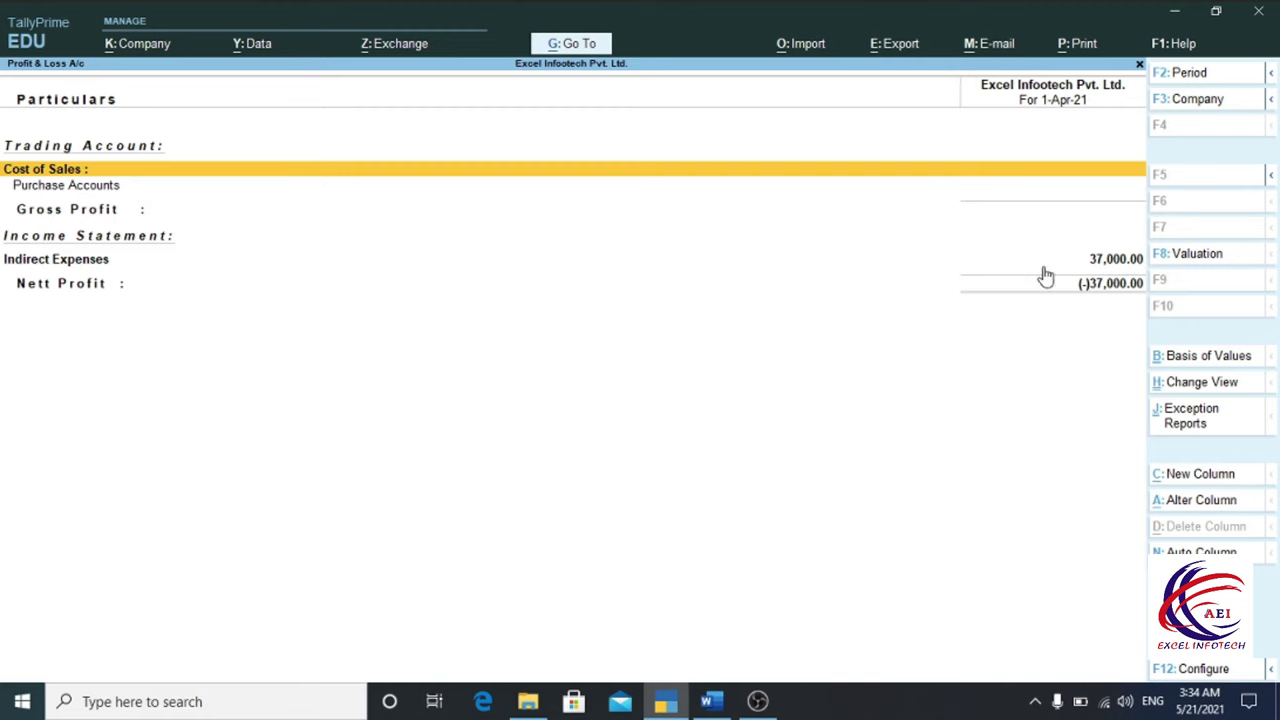
# Step: Inspect the Bed Debts, Deprecation, Loss on Sale and Rent ledgers under Indirect Expenses, then exit
pyautogui.doubleClick(1110, 261)
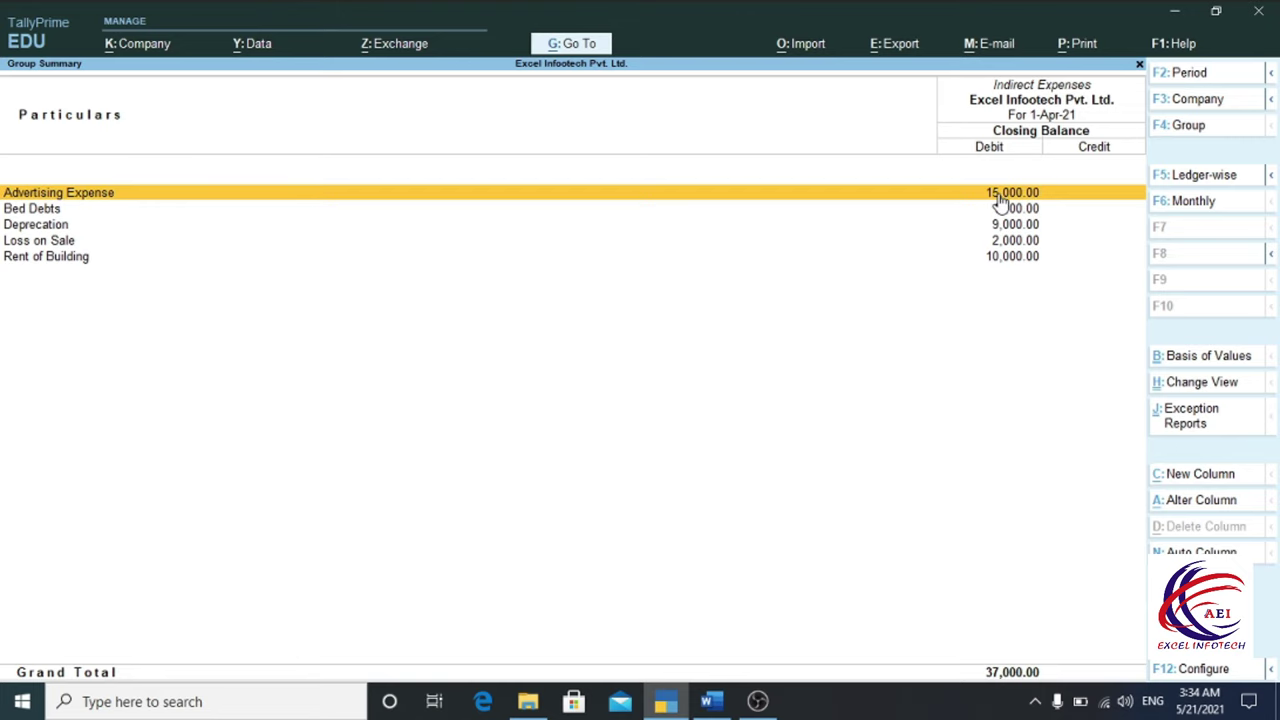
pyautogui.click(40, 213)
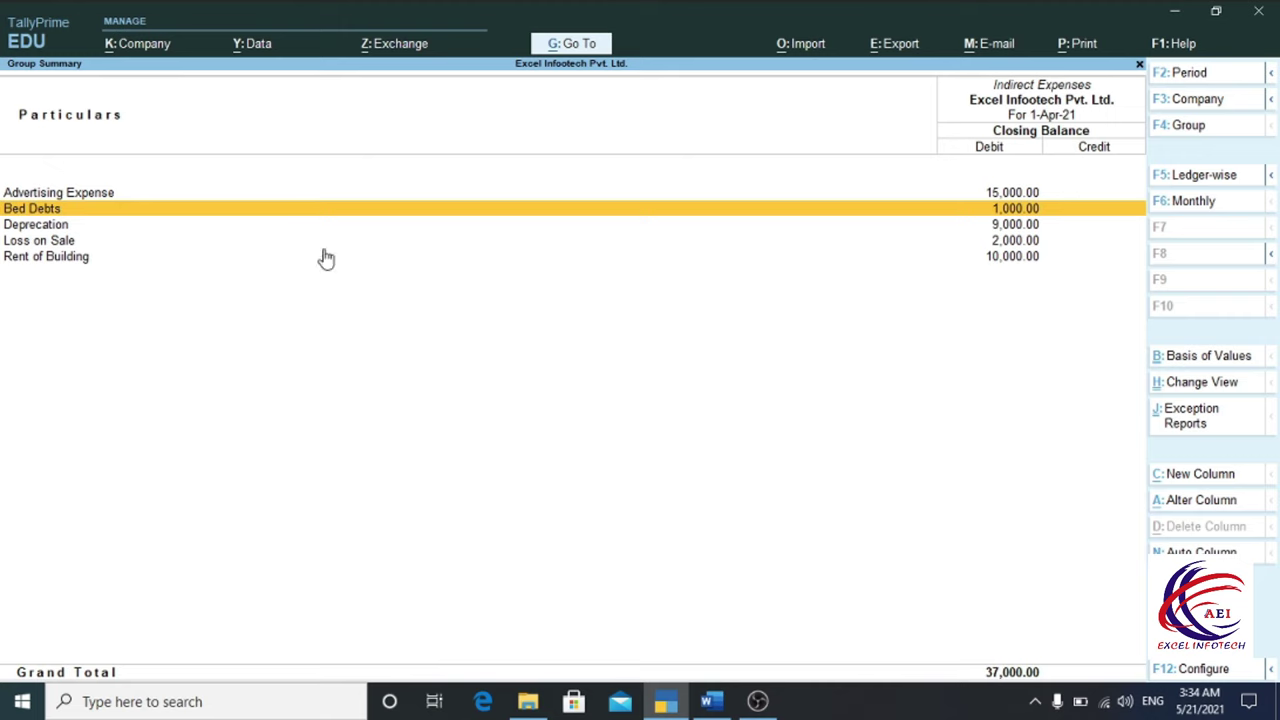
pyautogui.click(33, 228)
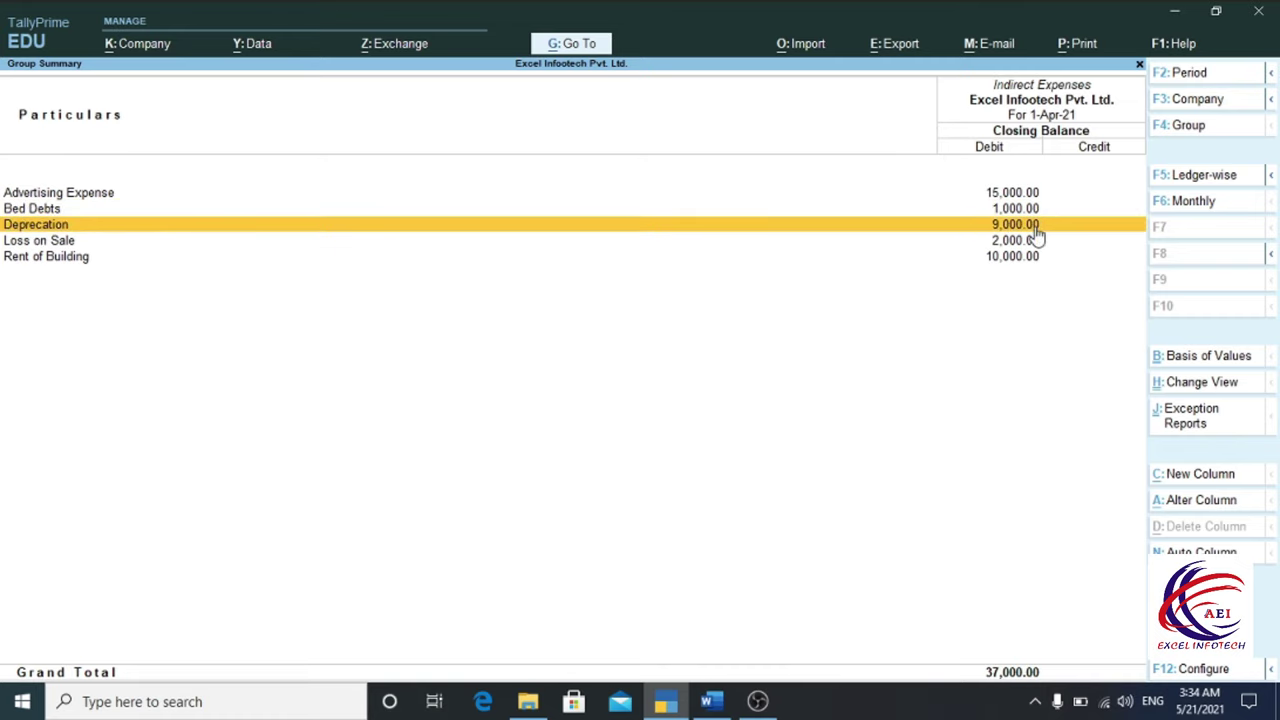
pyautogui.click(44, 244)
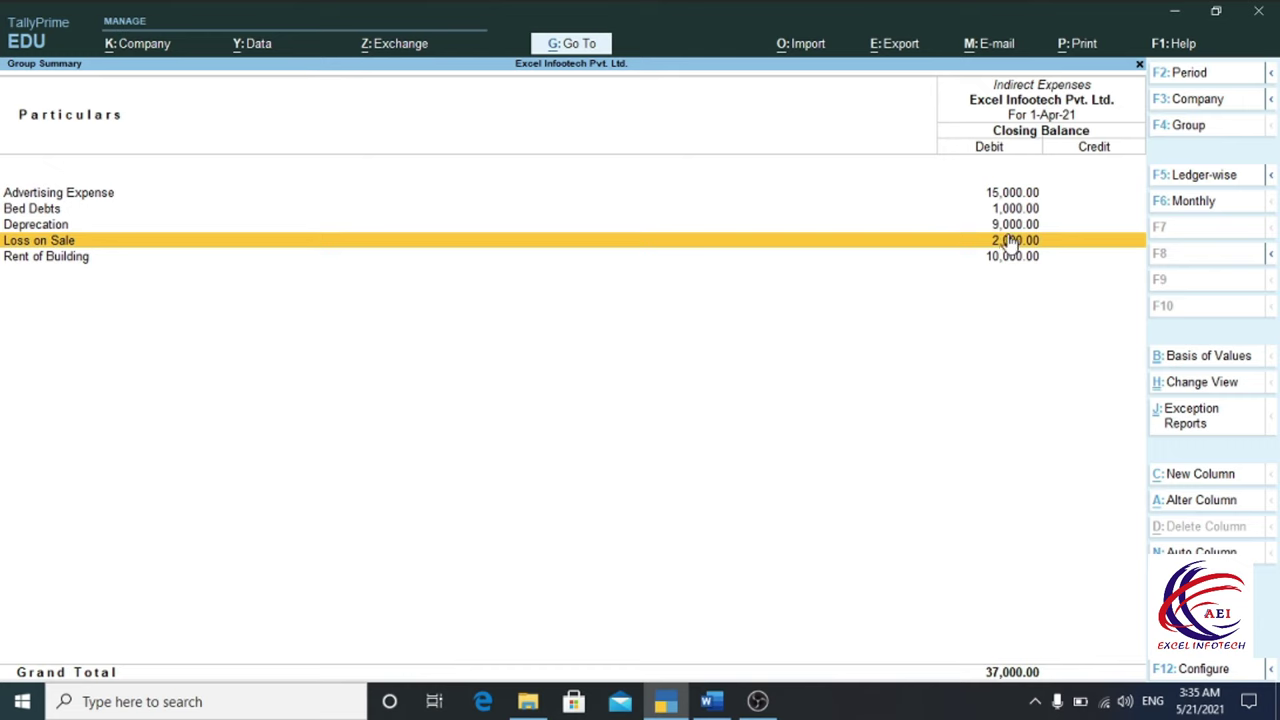
pyautogui.click(1019, 210)
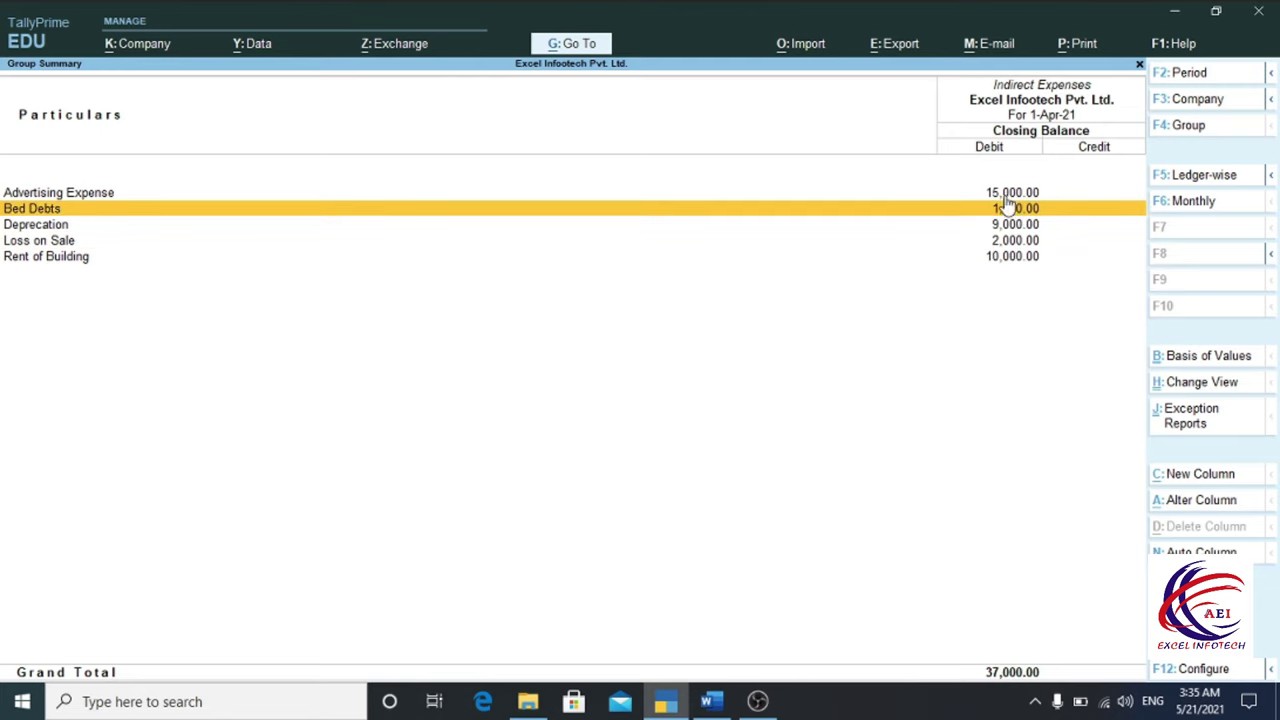
pyautogui.click(80, 260)
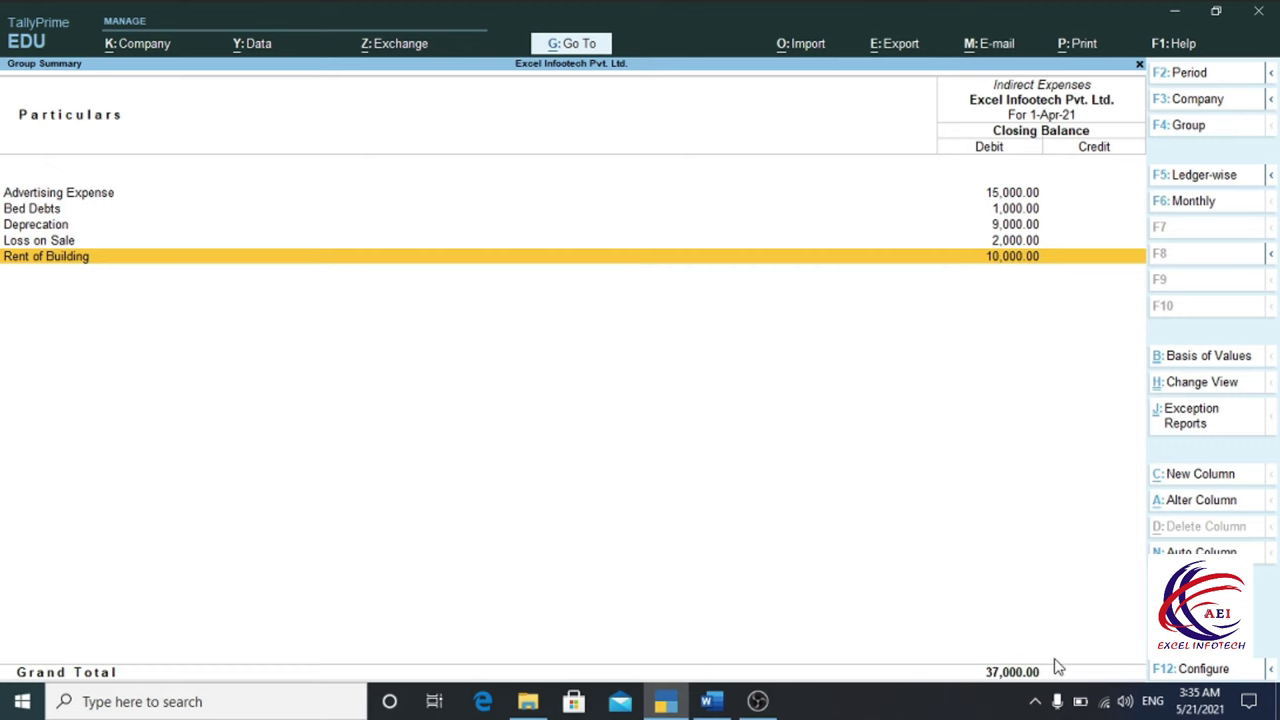
pyautogui.press('Escape')
pyautogui.press('Escape')
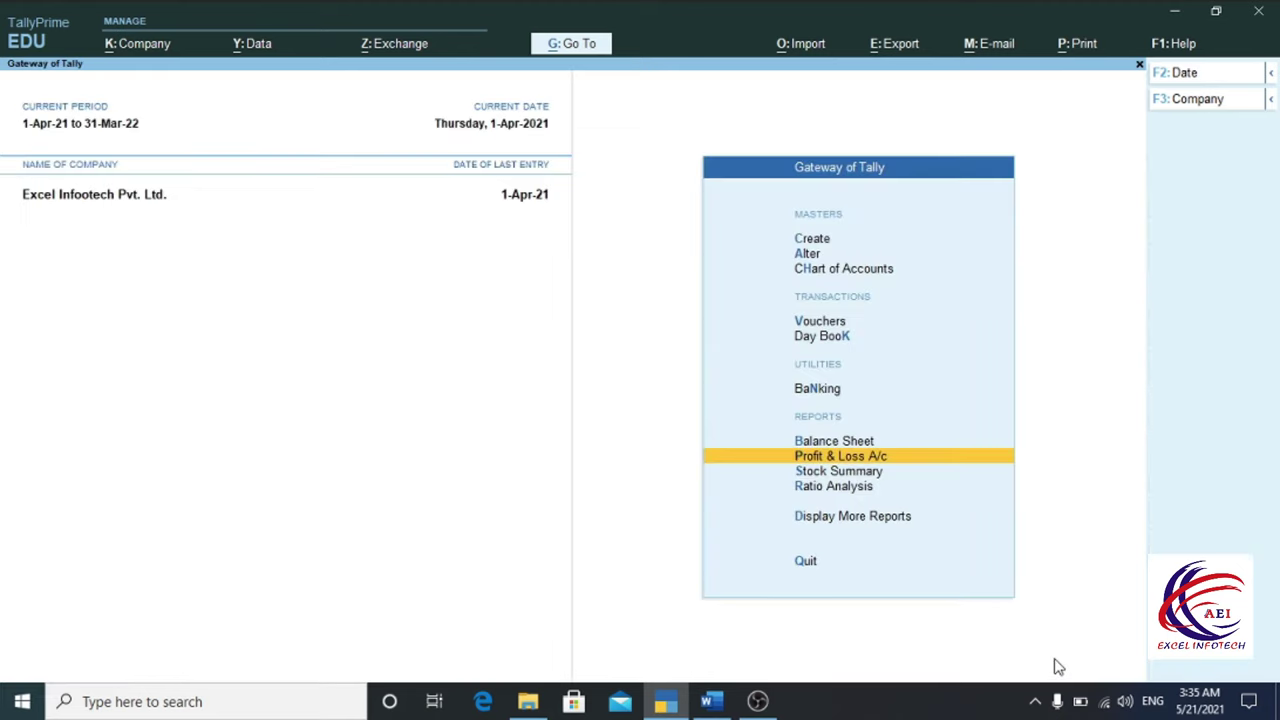